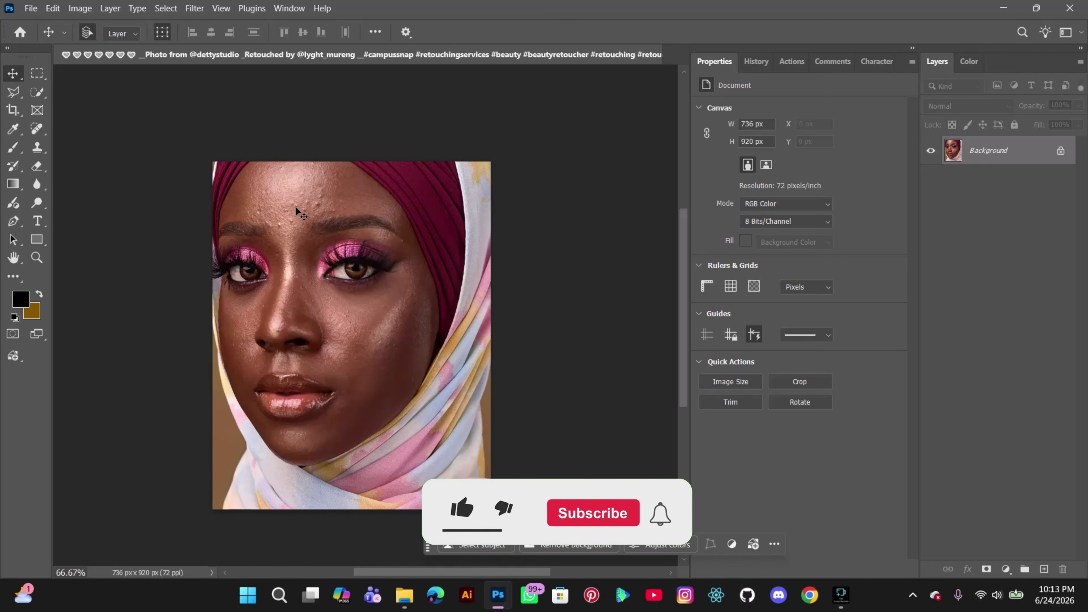
# Duplicate the Background layer and name the copy "removed spots"
pyautogui.hotkey('ctrl', '1')
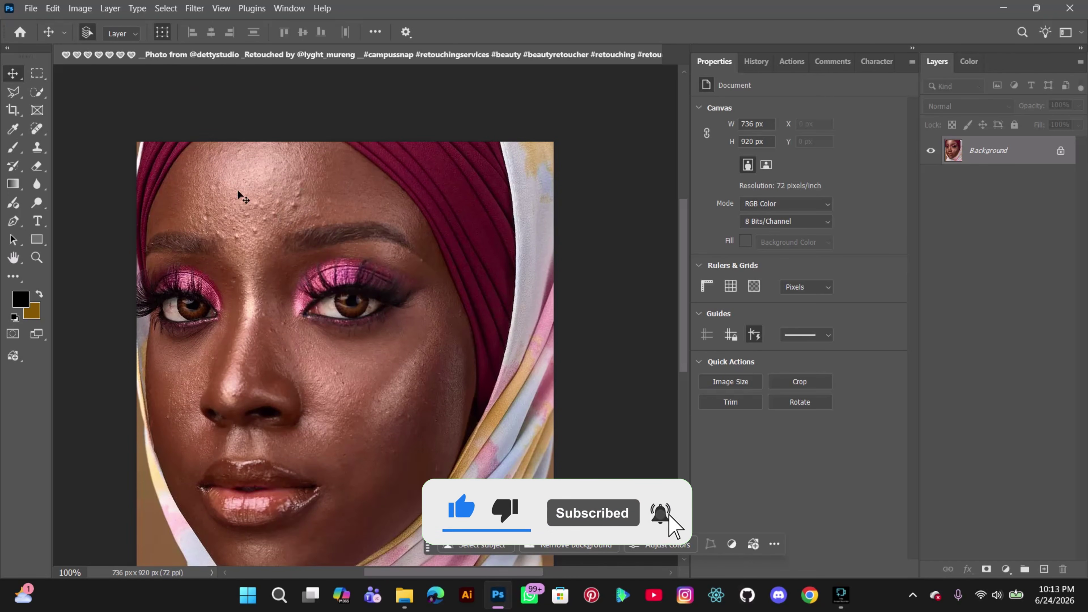
pyautogui.scroll(-1, 235, 204)
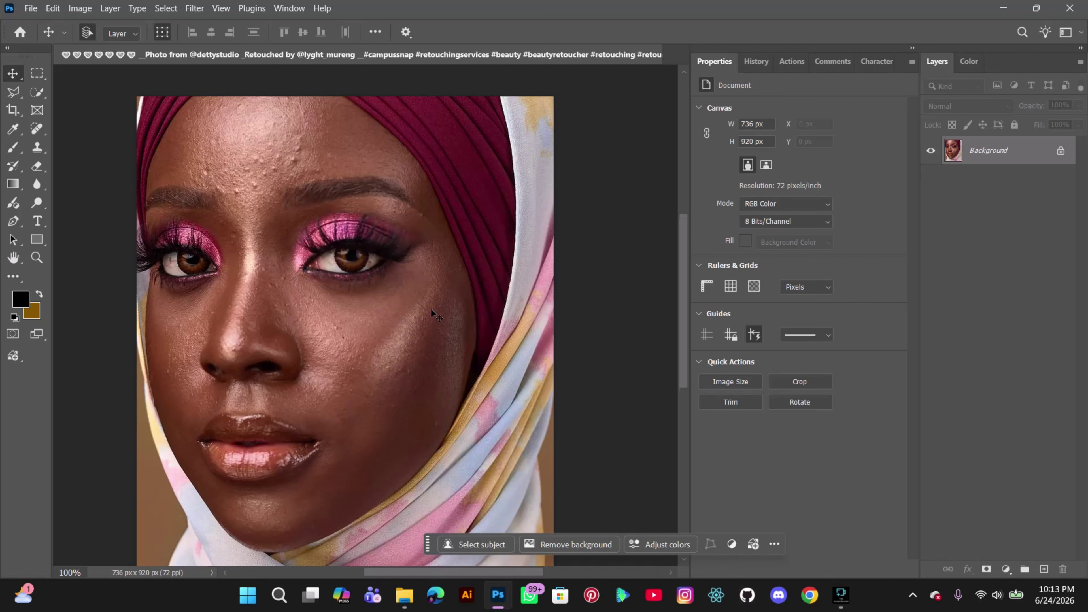
pyautogui.scroll(-2, 436, 302)
pyautogui.scroll(3, 146, 275)
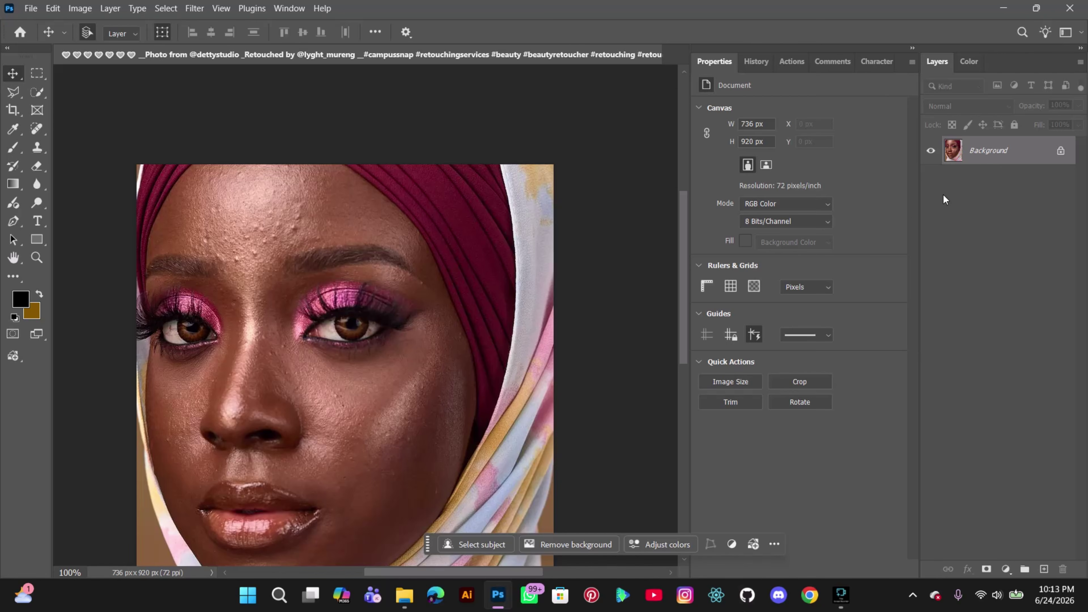
pyautogui.hotkey('ctrl', 'j')
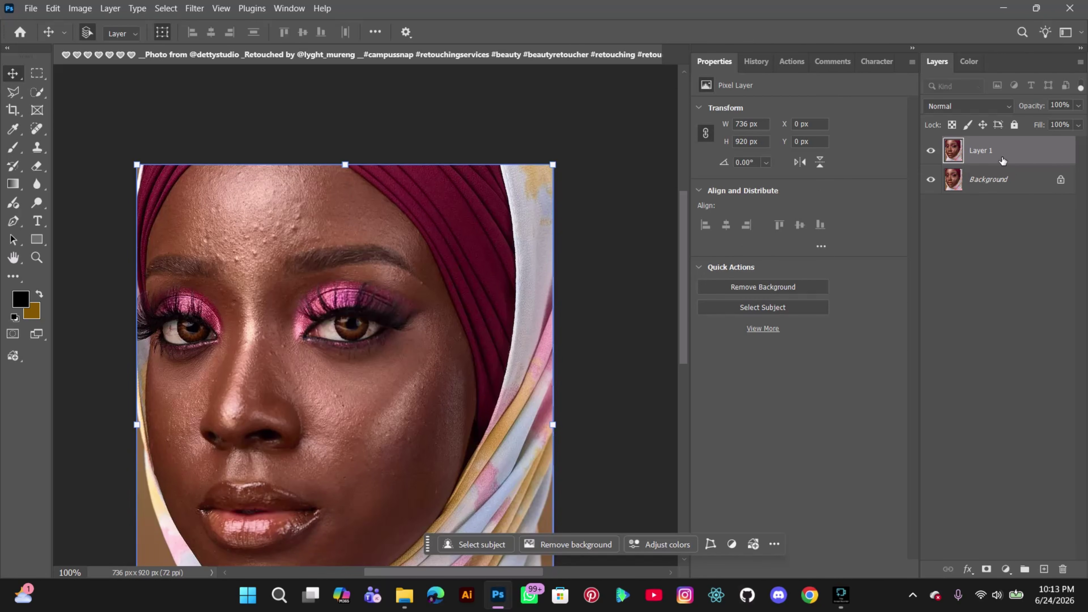
pyautogui.click(986, 149)
pyautogui.doubleClick(986, 150)
pyautogui.write('r')
pyautogui.press('BackSpace')
pyautogui.write('emoved spots')
pyautogui.press('Return')
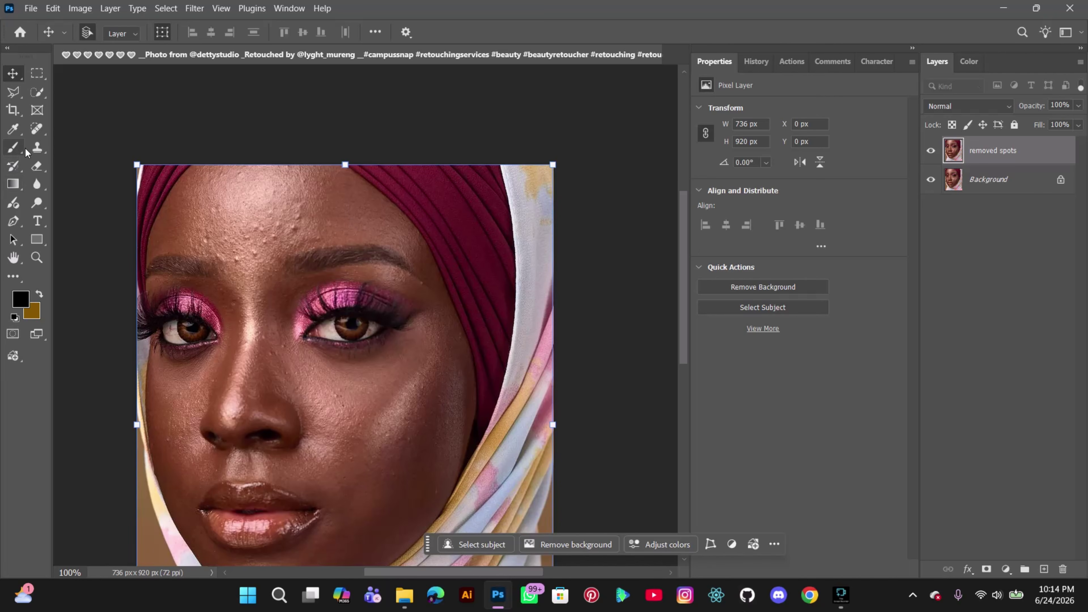
# Choose the Spot Healing Brush and set its brush size to 40 px
pyautogui.click(37, 130)
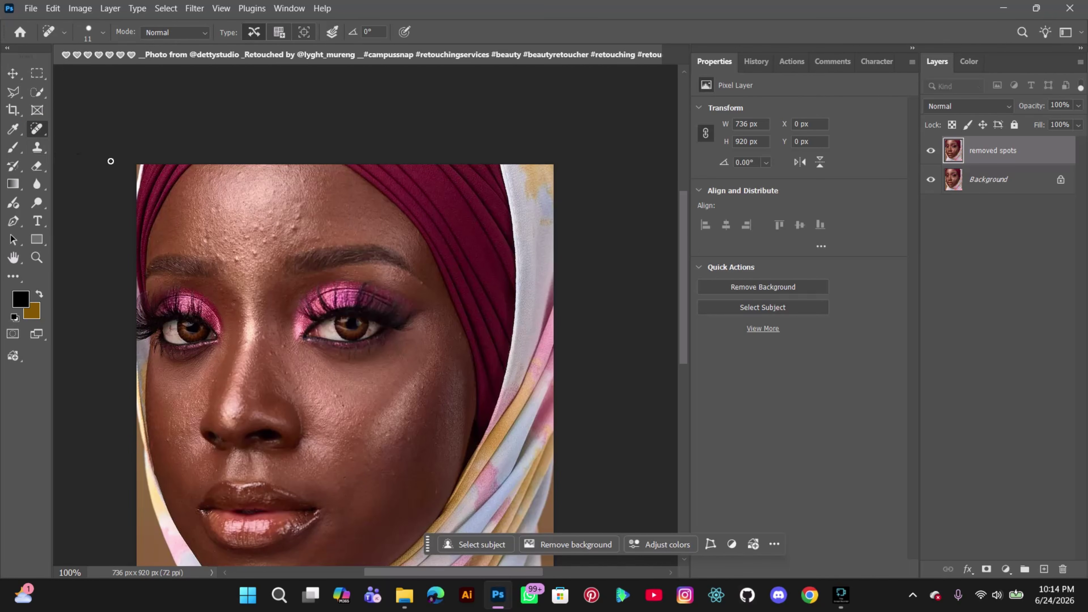
pyautogui.scroll(2, 552, 170)
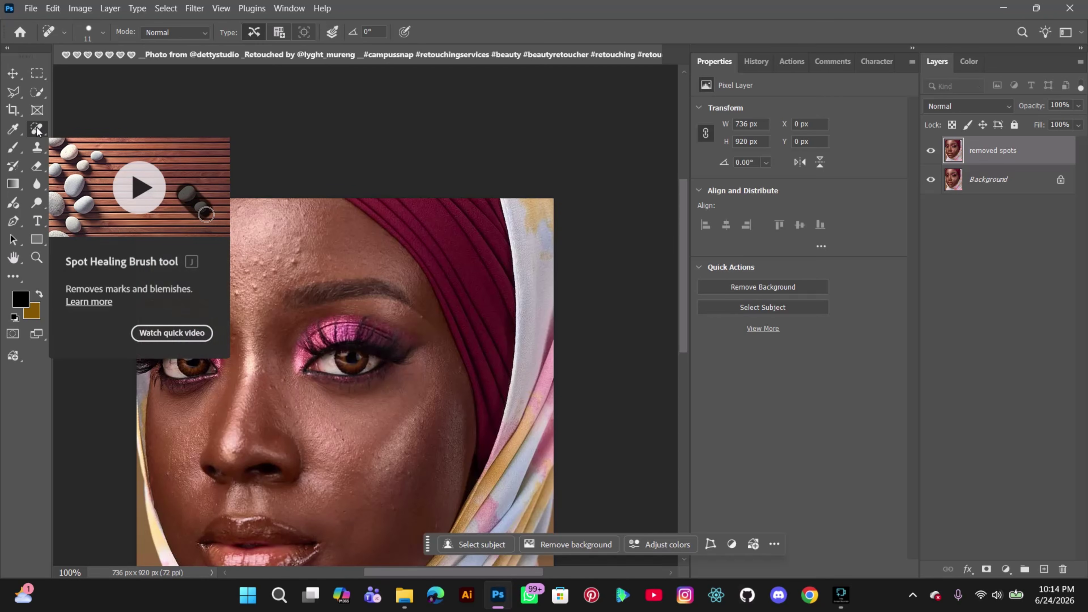
pyautogui.click(86, 36)
pyautogui.moveTo(35, 71); pyautogui.dragTo(51, 78)
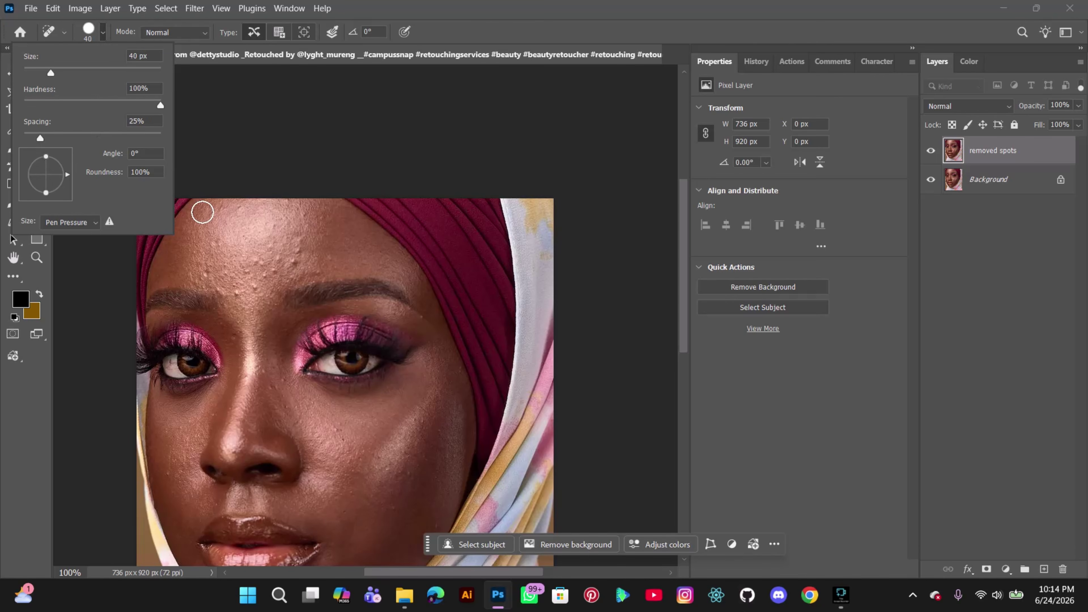
pyautogui.click(102, 34)
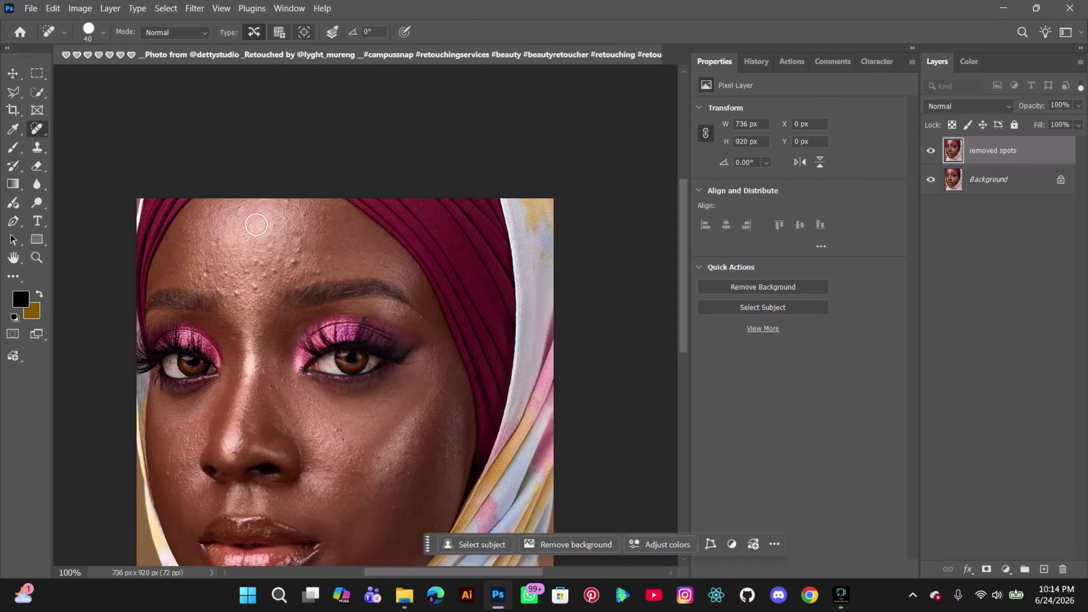
# Heal the bumps and blemishes between the eyebrows and across the forehead on the removed spots layer
pyautogui.scroll(-3, 300, 244)
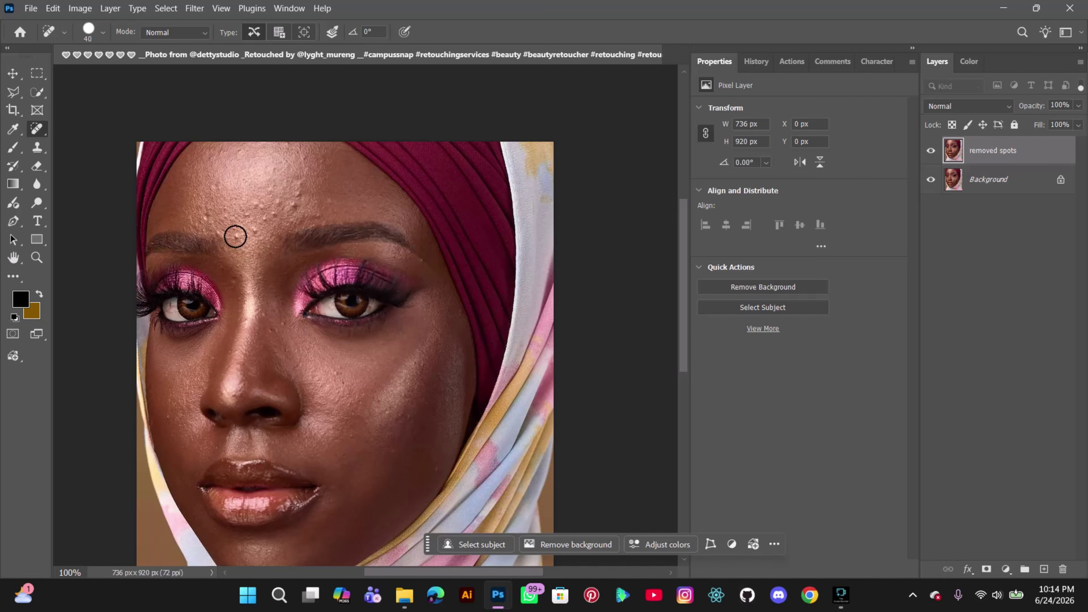
pyautogui.click(235, 236)
pyautogui.click(258, 232)
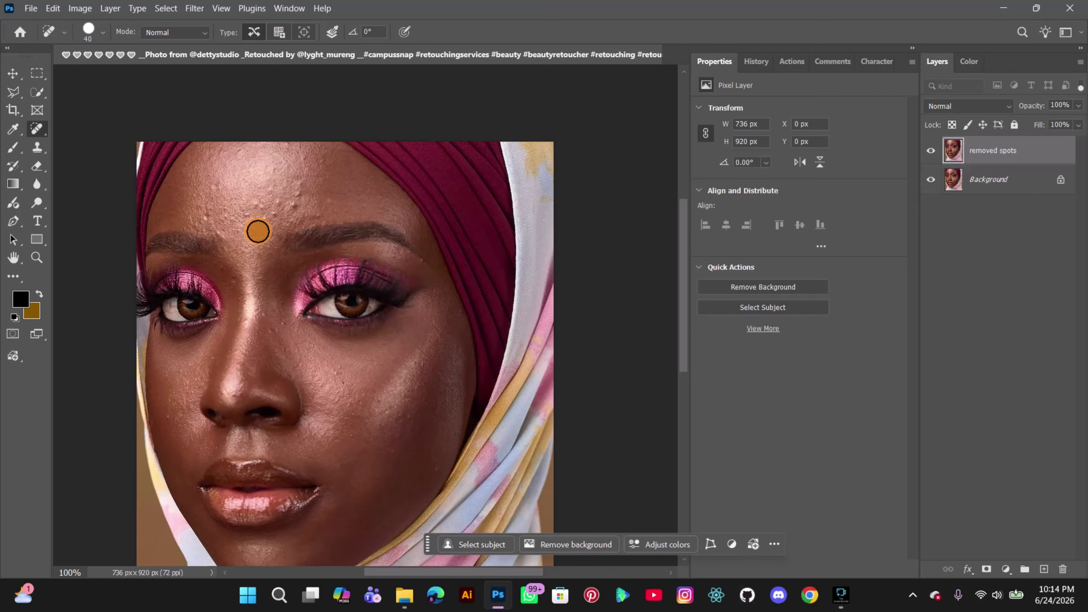
pyautogui.click(269, 217)
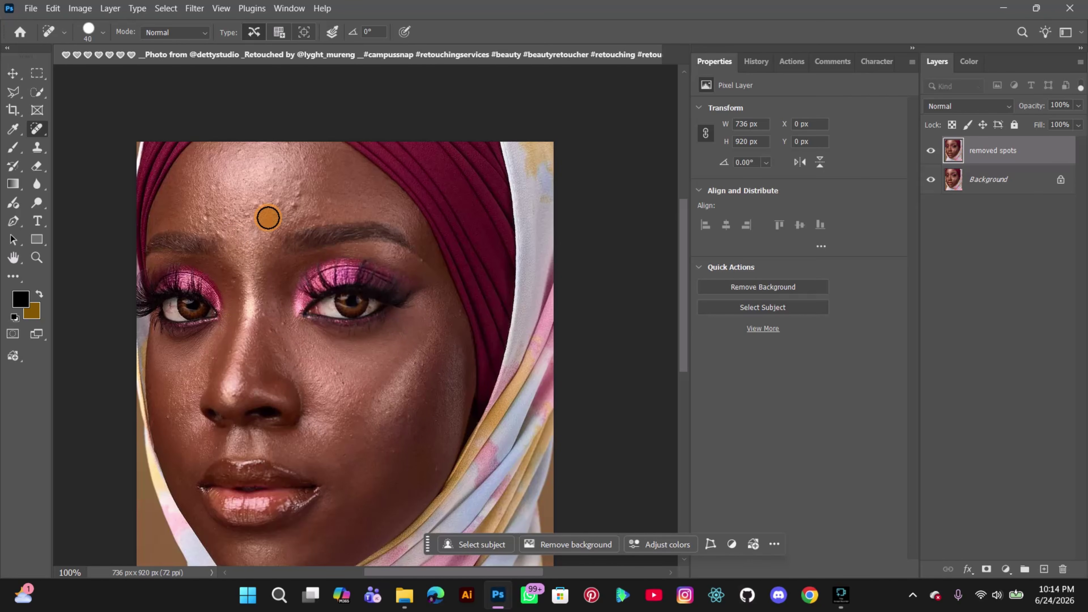
pyautogui.click(294, 206)
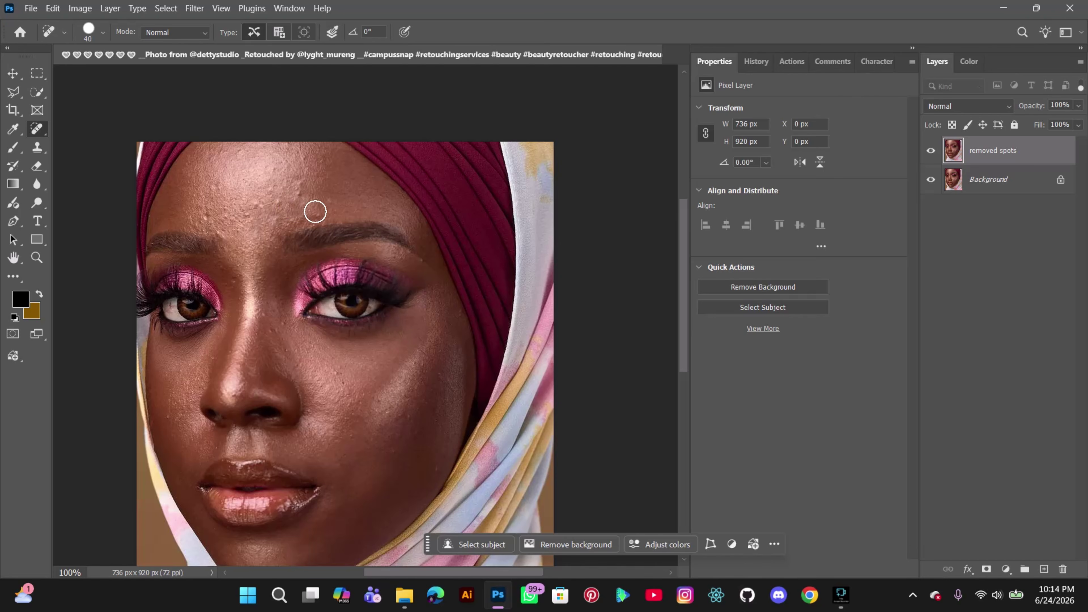
pyautogui.click(300, 192)
pyautogui.click(301, 181)
pyautogui.click(275, 201)
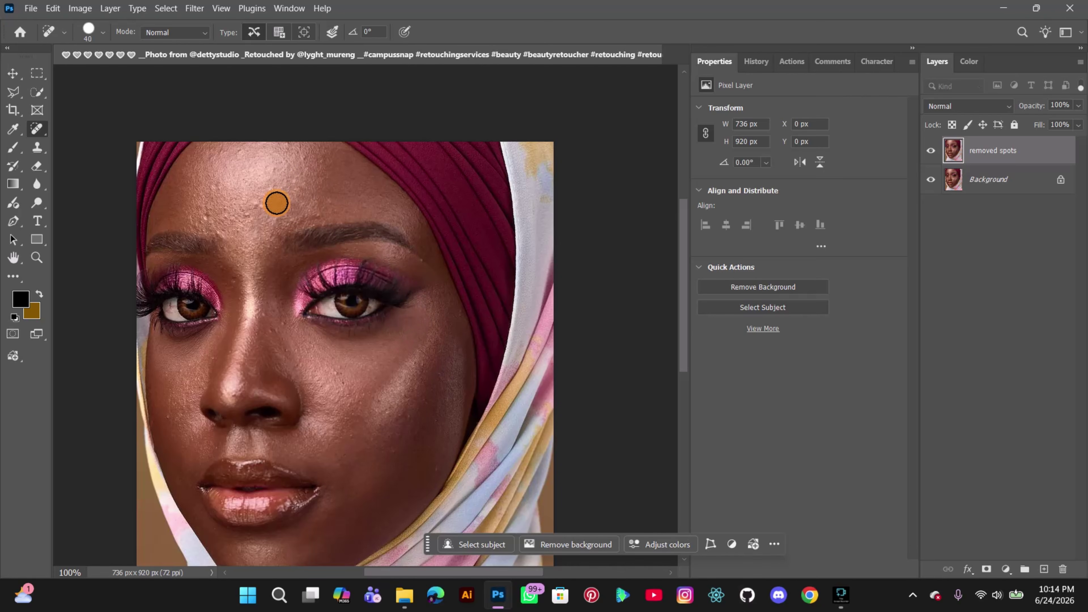
pyautogui.click(256, 204)
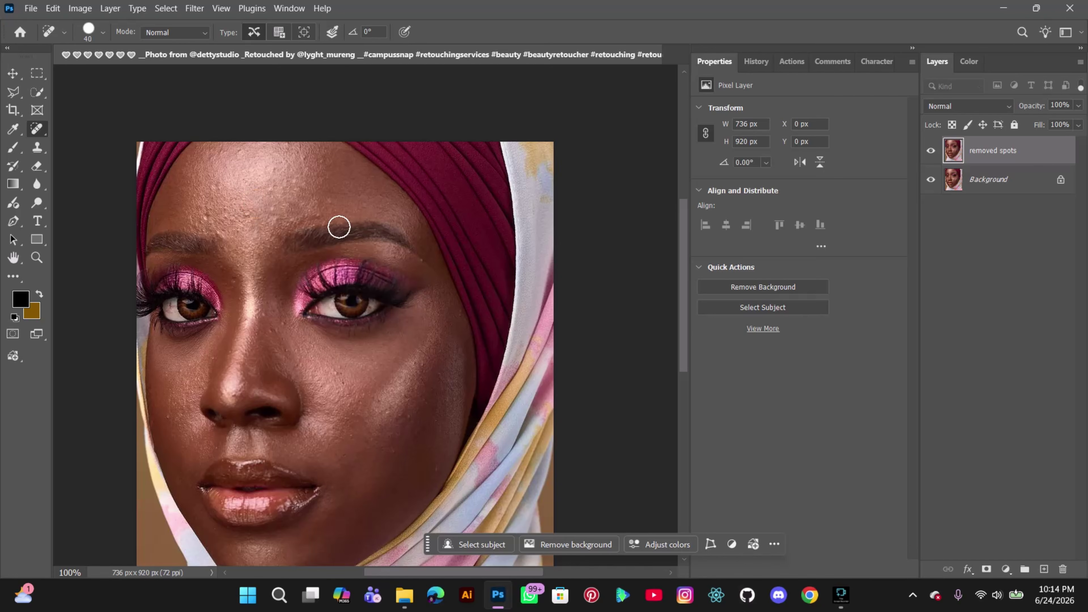
pyautogui.click(248, 215)
pyautogui.moveTo(214, 188); pyautogui.dragTo(222, 189)
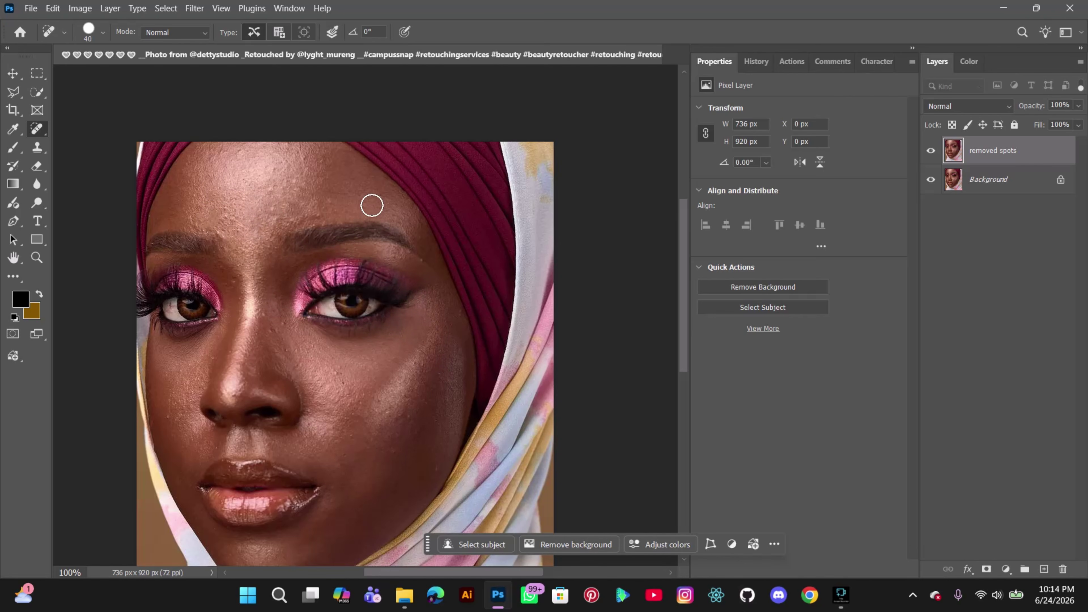
pyautogui.click(239, 153)
pyautogui.moveTo(331, 205); pyautogui.dragTo(330, 211)
# Heal the blemishes on both cheeks and along the side of the nose with short healing strokes
pyautogui.moveTo(340, 371); pyautogui.dragTo(338, 370)
pyautogui.moveTo(408, 419); pyautogui.dragTo(409, 420)
pyautogui.moveTo(433, 471); pyautogui.dragTo(432, 469)
pyautogui.moveTo(165, 418)
pyautogui.mouseDown()
pyautogui.moveTo(162, 447)
pyautogui.moveTo(157, 393)
pyautogui.moveTo(211, 359)
pyautogui.mouseUp()
pyautogui.moveTo(278, 330); pyautogui.dragTo(269, 312)
# Heal the spot below the outer end of the eyebrow nearest the headscarf folds, redoing the first attempt
pyautogui.scroll(2, 330, 286)
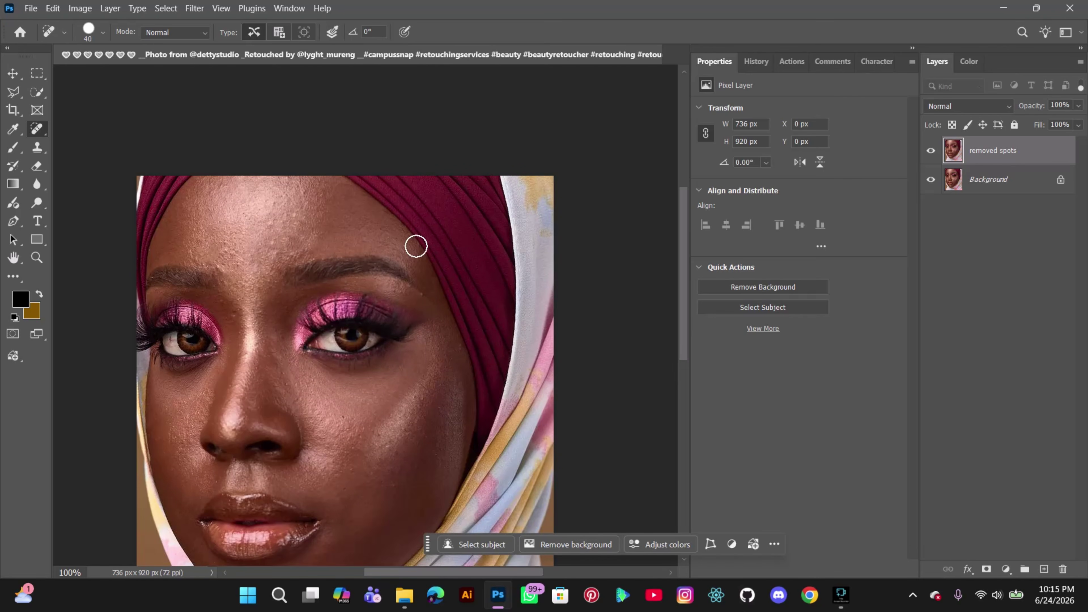
pyautogui.click(421, 294)
pyautogui.hotkey('ctrl', 'z')
pyautogui.click(425, 298)
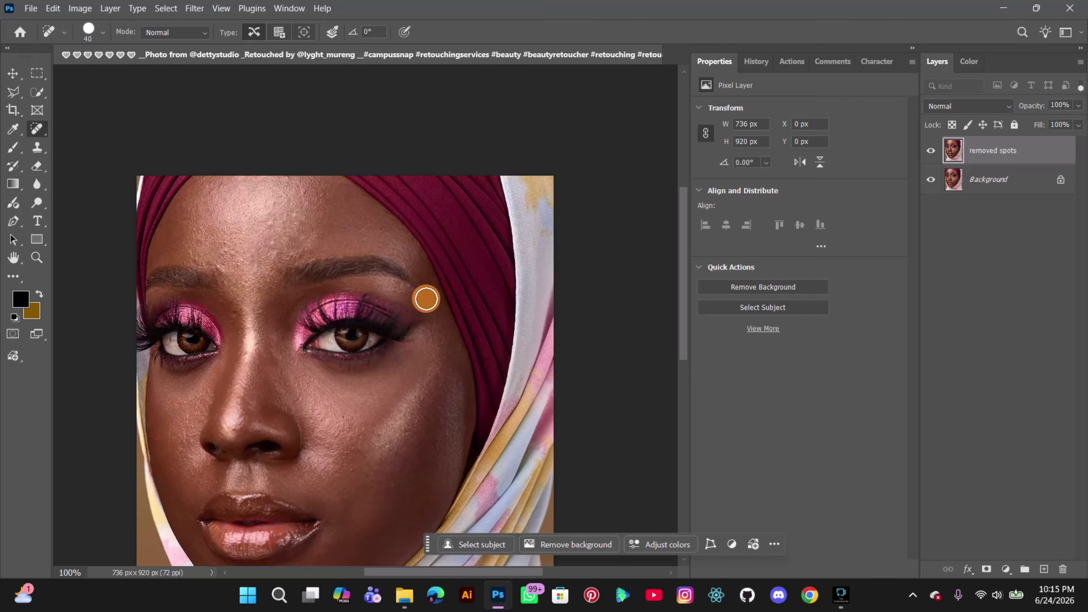
# Heal the remaining spots on the chin edge, the lower cheek and the cheek beside the nose
pyautogui.scroll(-3, 483, 323)
pyautogui.scroll(2, 471, 324)
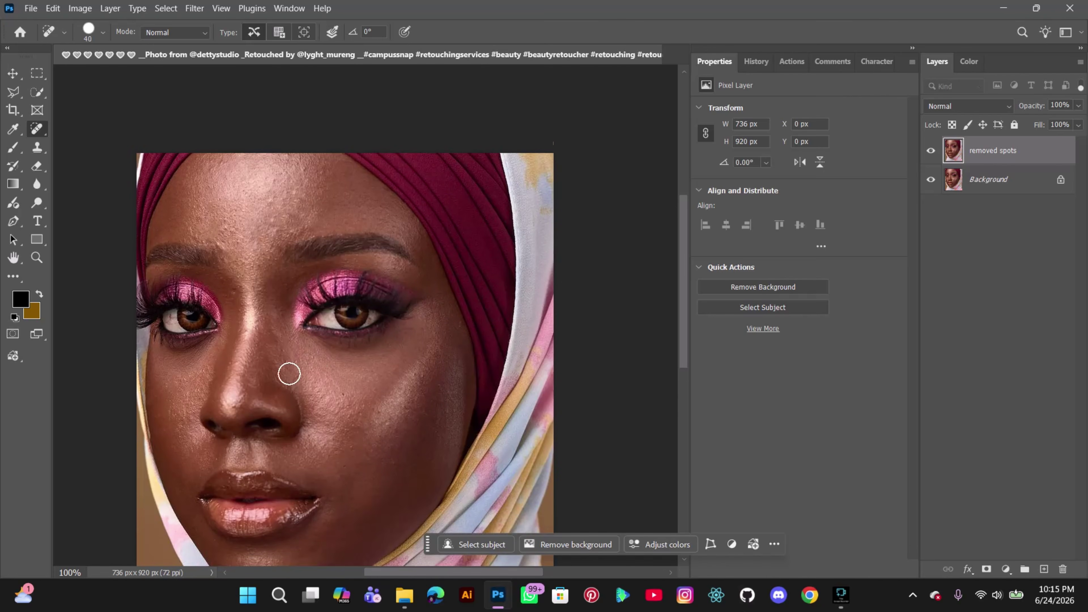
pyautogui.scroll(-4, 289, 373)
pyautogui.click(312, 493)
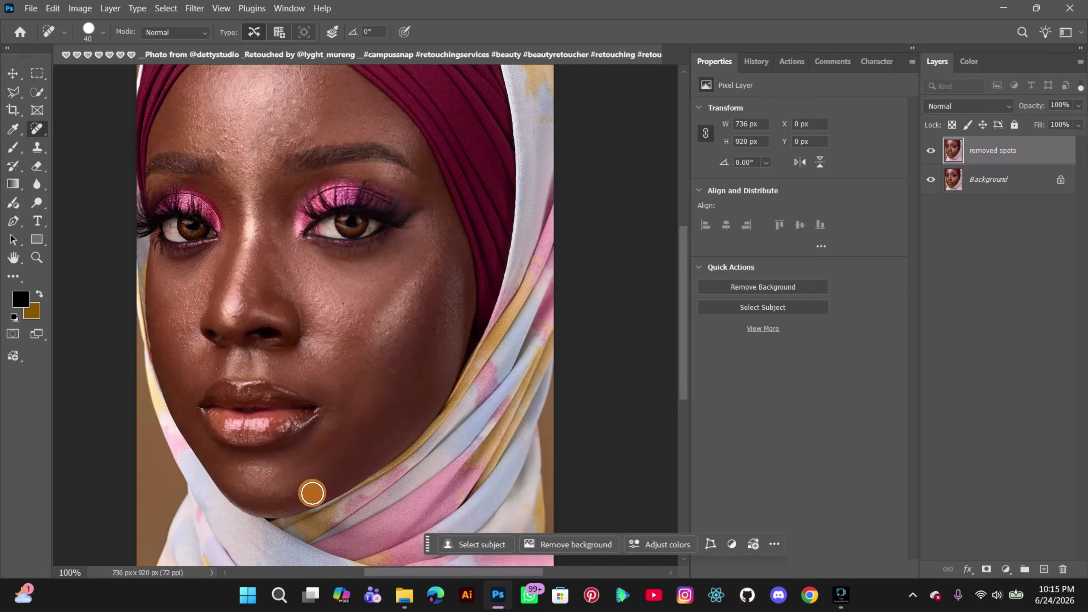
pyautogui.scroll(-2, 369, 437)
pyautogui.scroll(6, 318, 443)
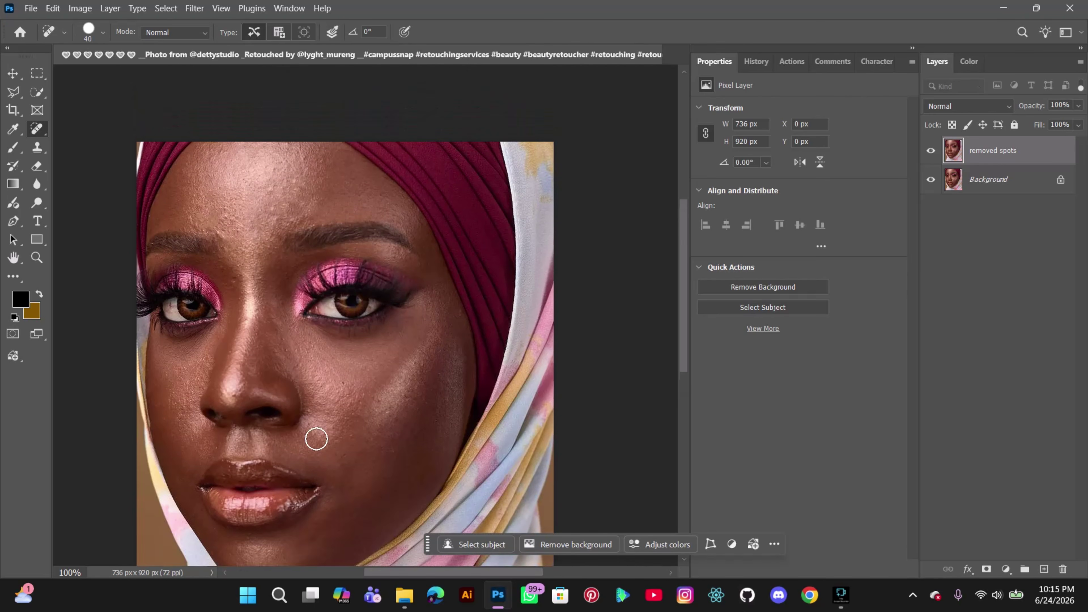
pyautogui.click(388, 449)
pyautogui.scroll(1, 353, 405)
pyautogui.click(342, 409)
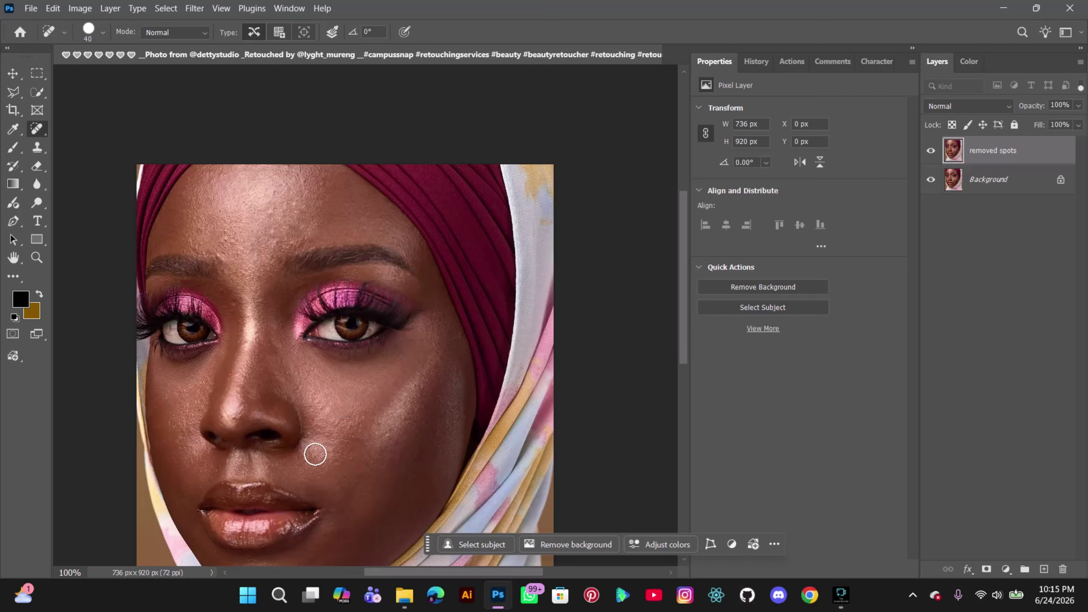
# Duplicate the removed spots layer and name the copy "frequency seperation"
pyautogui.scroll(5, 257, 382)
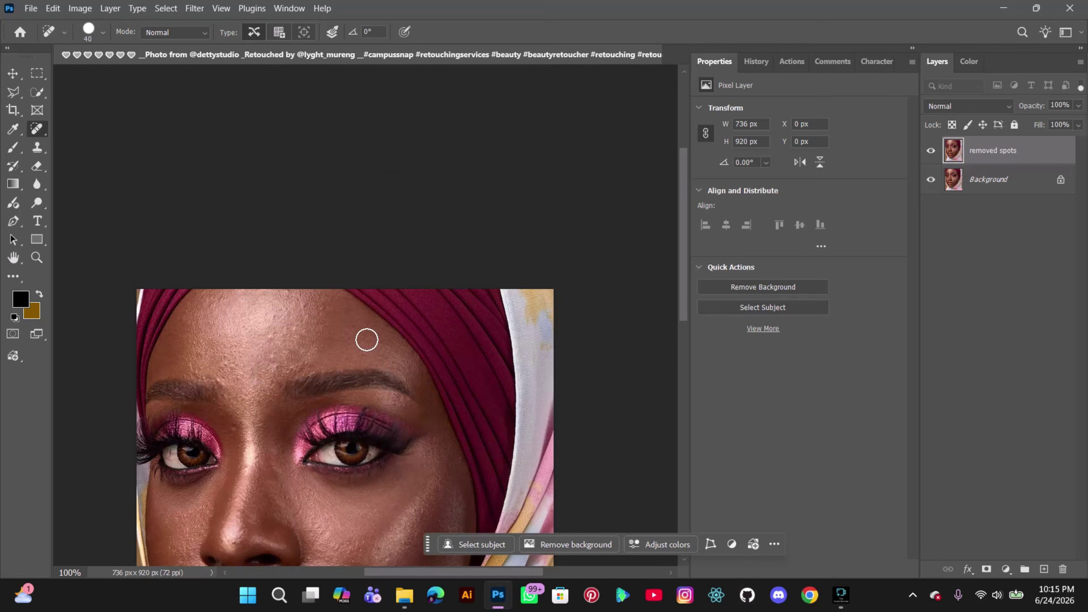
pyautogui.scroll(-6, 366, 340)
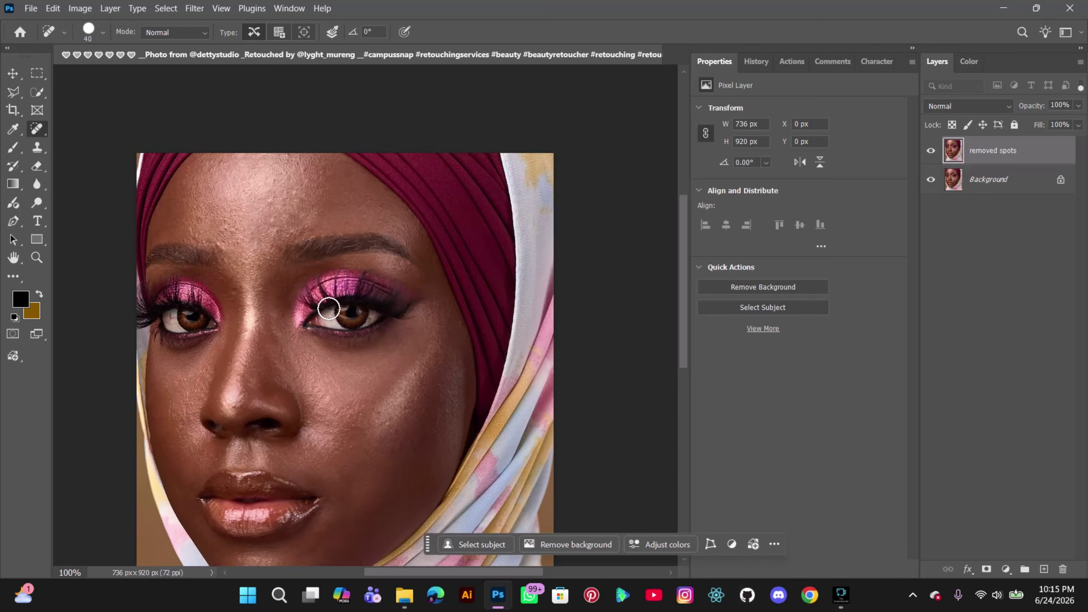
pyautogui.scroll(-3, 328, 308)
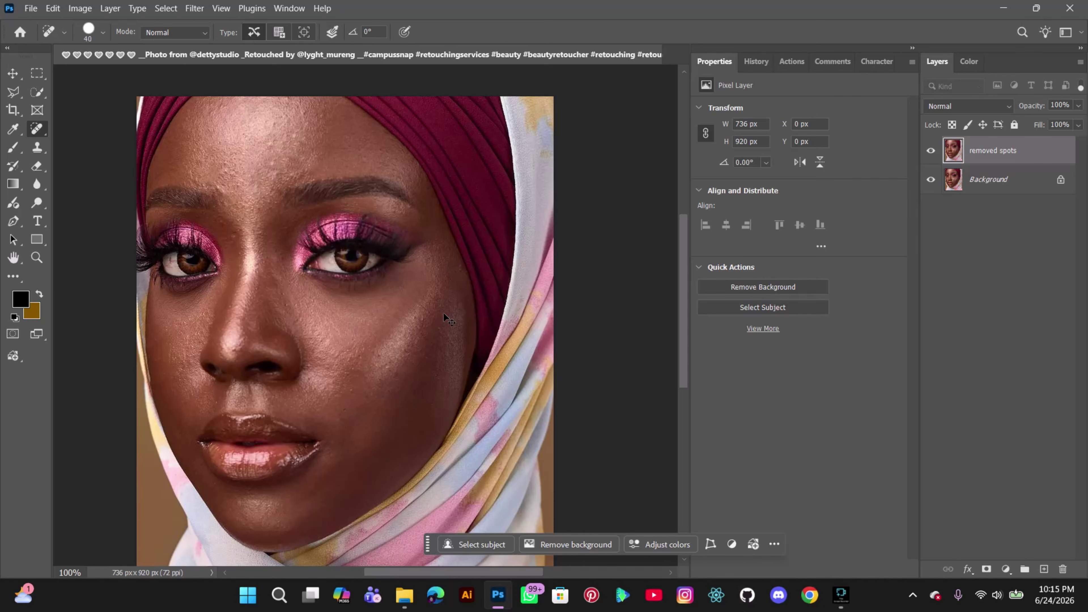
pyautogui.hotkey('ctrl', 'j')
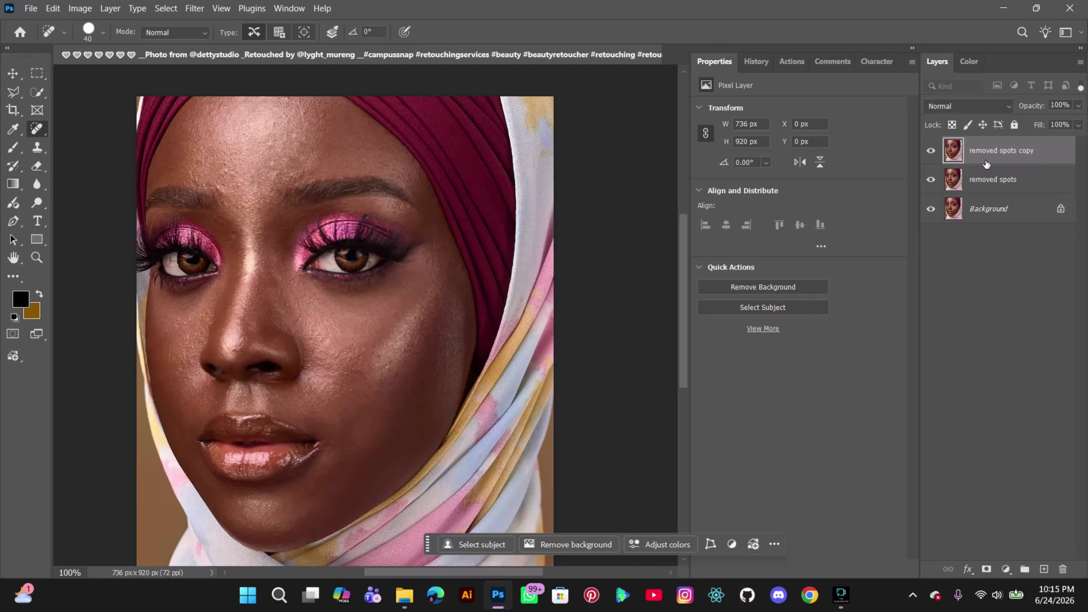
pyautogui.doubleClick(1002, 151)
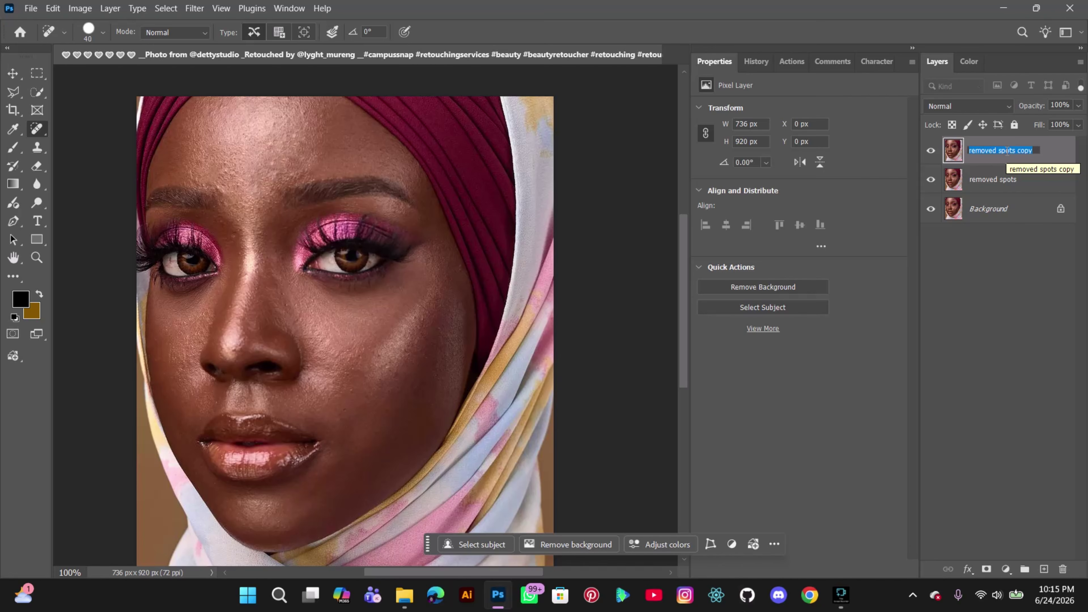
pyautogui.write('frequency se')
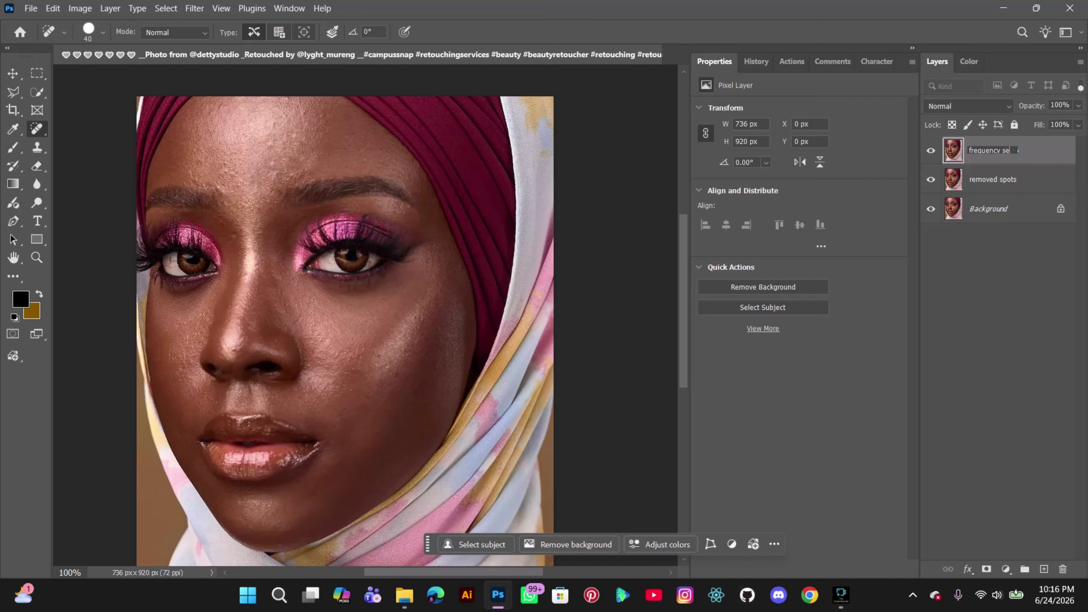
pyautogui.write('peration')
pyautogui.press('Return')
# Set the frequency seperation layer's blend mode to Vivid Light and invert its colors
pyautogui.click(963, 110)
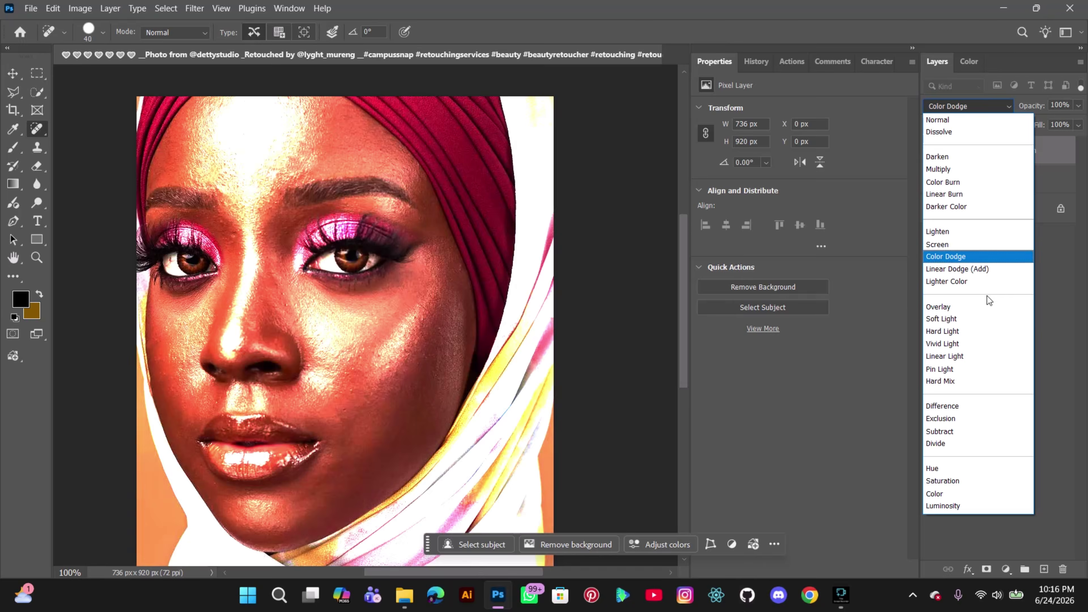
pyautogui.click(941, 344)
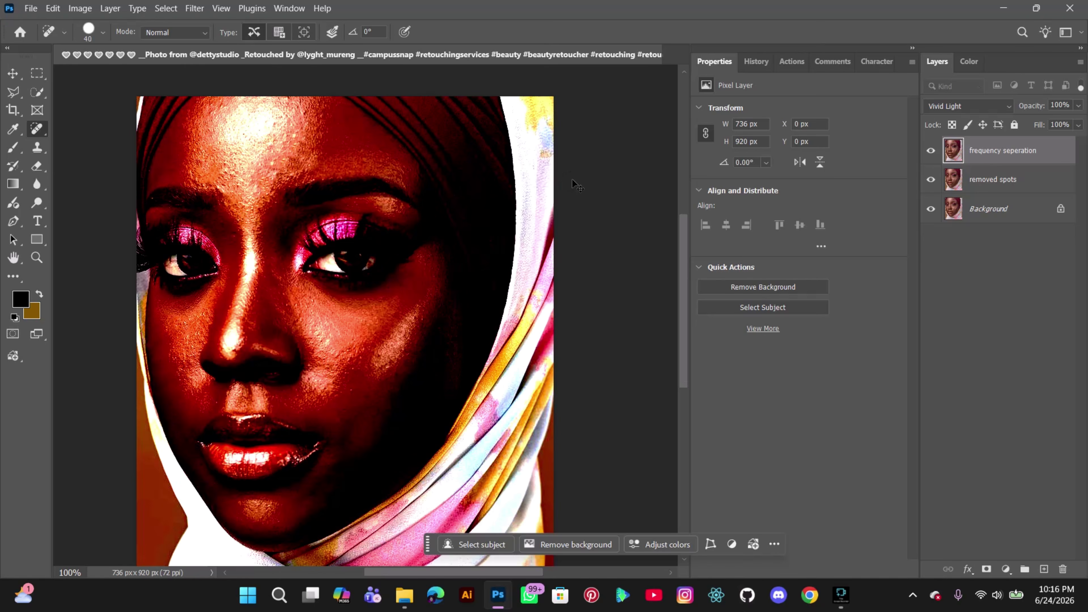
pyautogui.hotkey('ctrl', 'i')
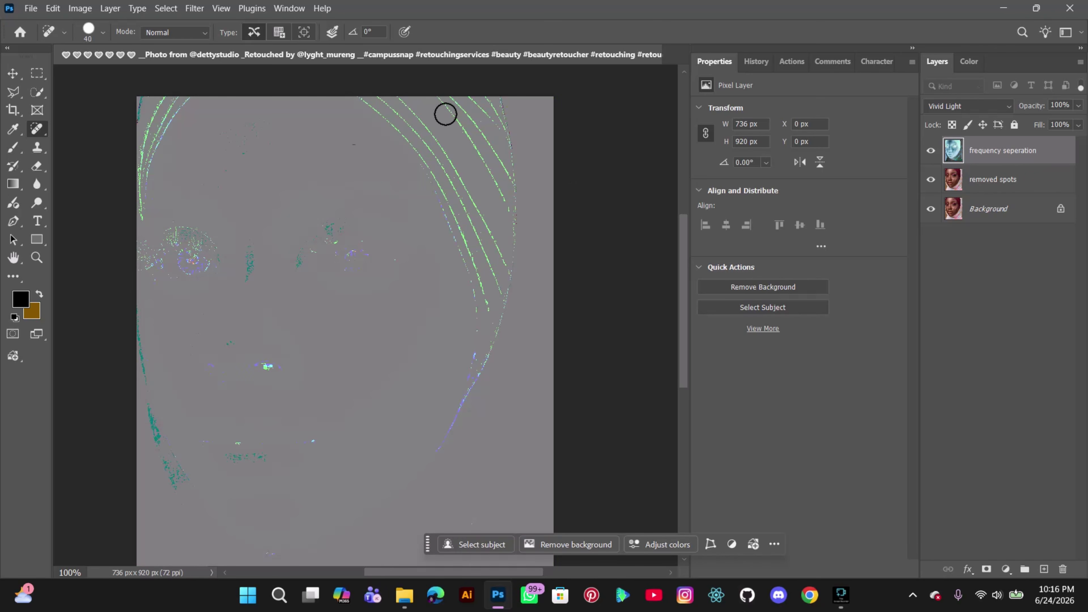
# Apply a High Pass filter with a radius of 4.8 pixels to the frequency seperation layer
pyautogui.scroll(3, 265, 286)
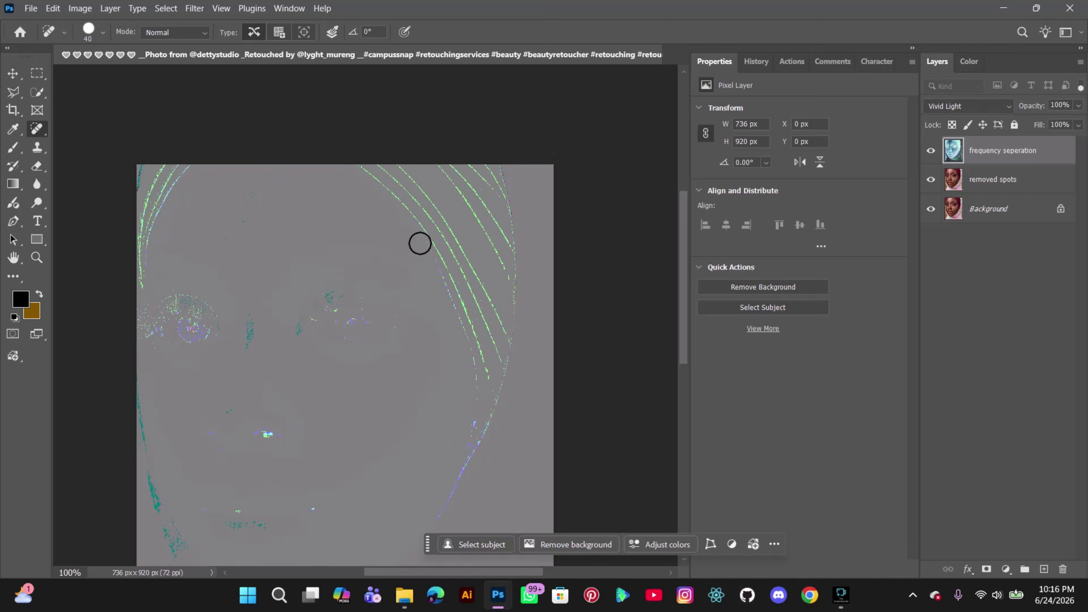
pyautogui.scroll(-3, 417, 243)
pyautogui.scroll(3, 418, 243)
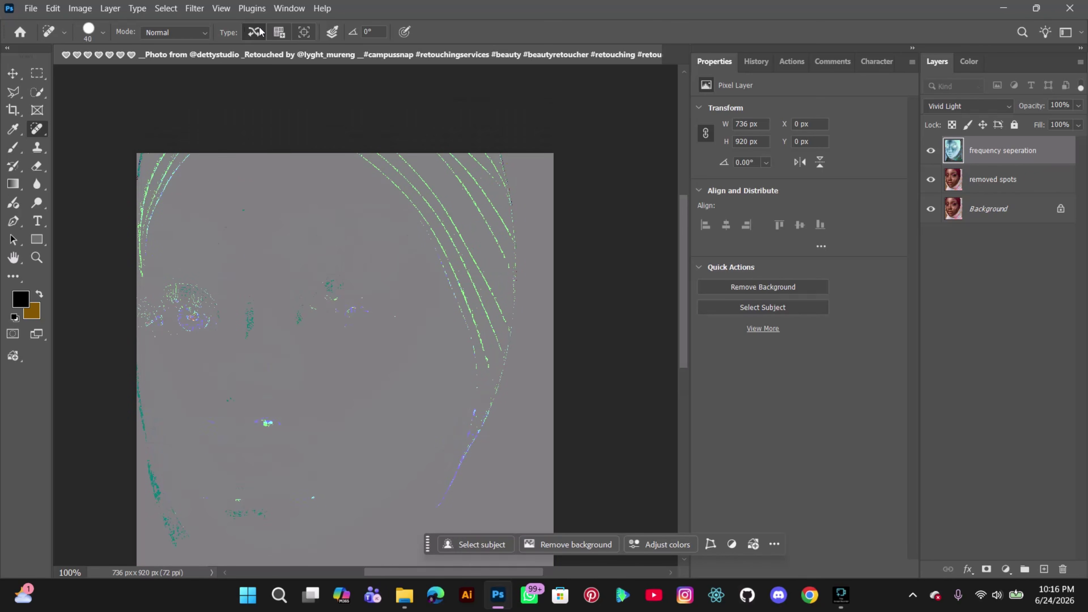
pyautogui.click(193, 9)
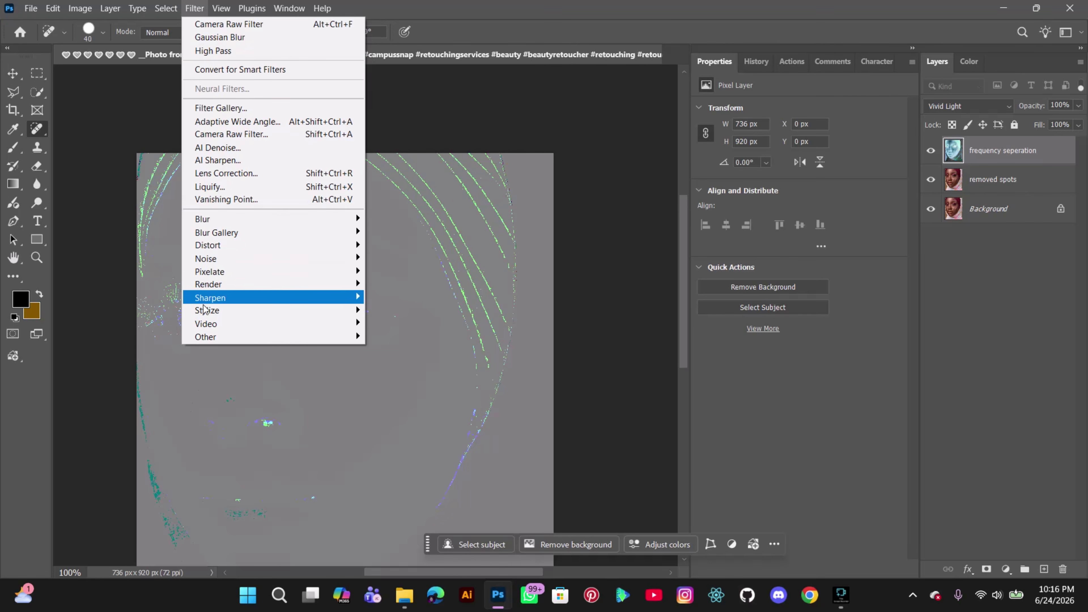
pyautogui.moveTo(207, 338)
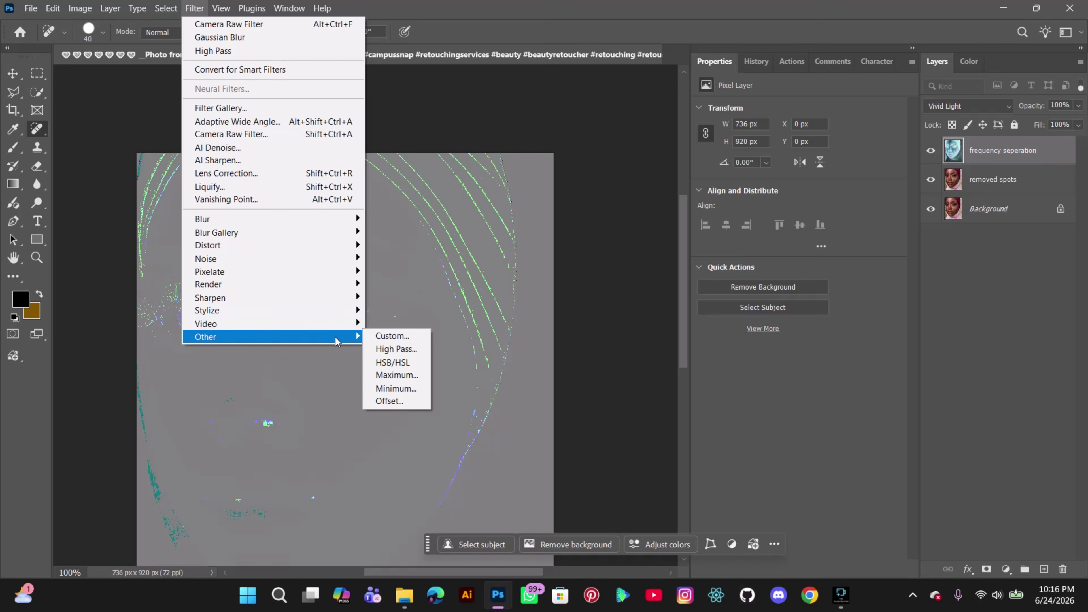
pyautogui.click(396, 349)
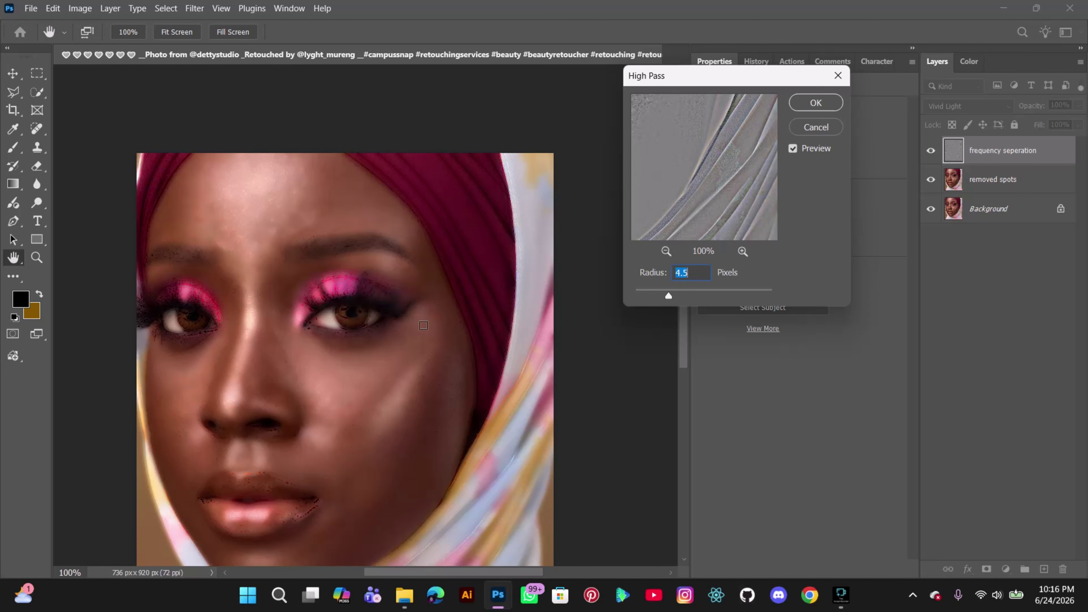
pyautogui.moveTo(668, 295); pyautogui.dragTo(671, 299)
pyautogui.click(670, 296)
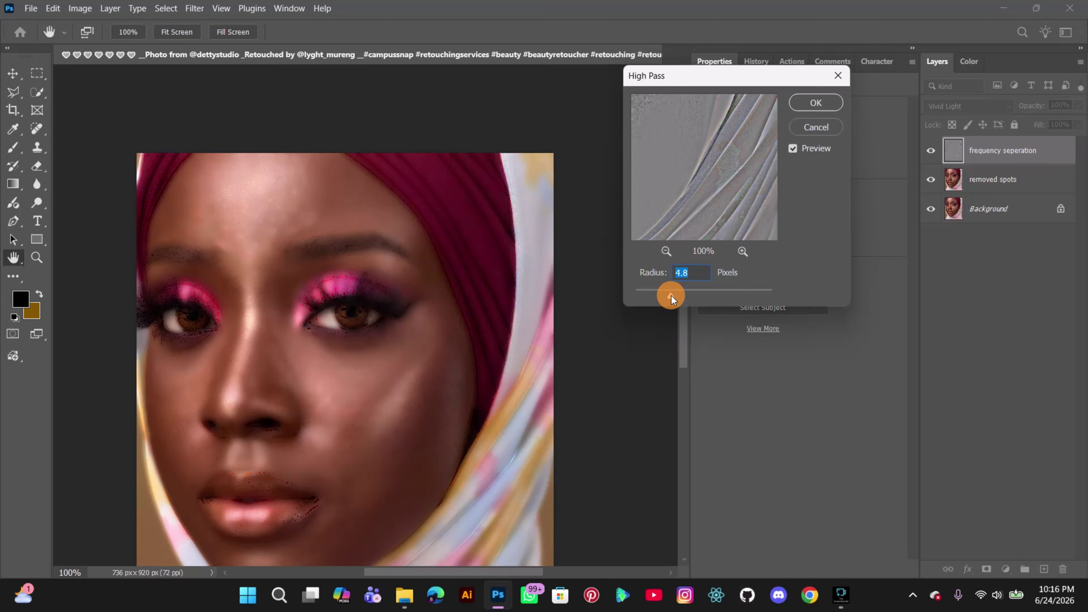
pyautogui.moveTo(670, 296); pyautogui.dragTo(671, 297)
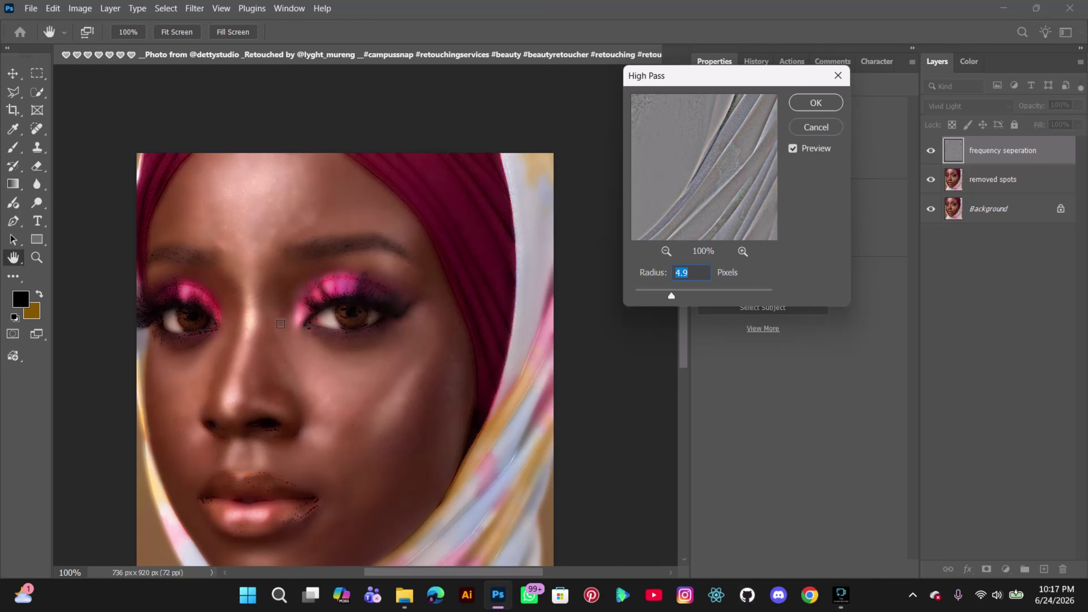
pyautogui.click(729, 296)
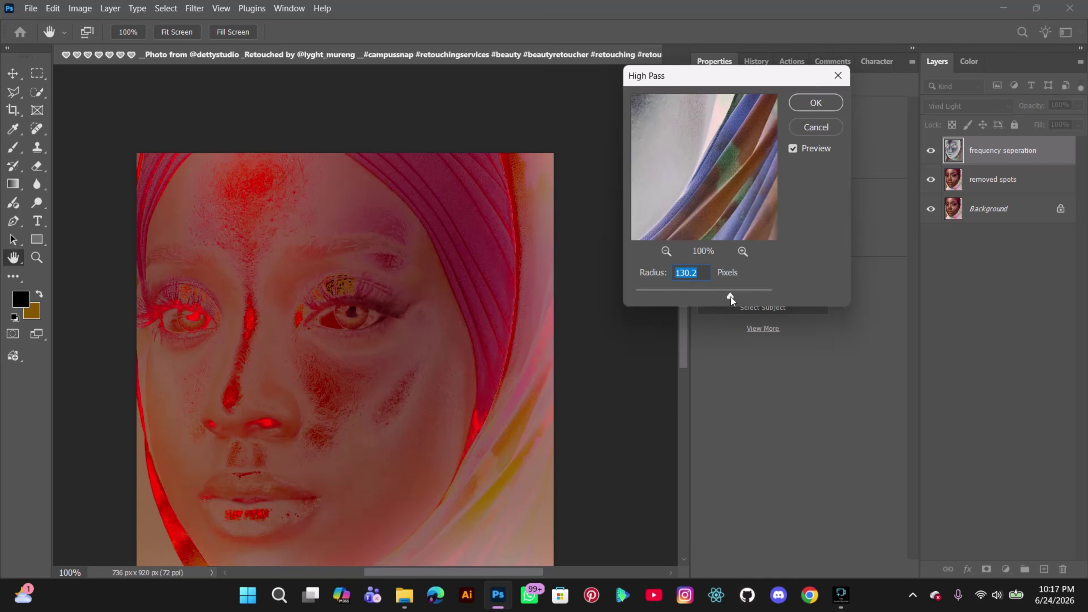
pyautogui.click(730, 297)
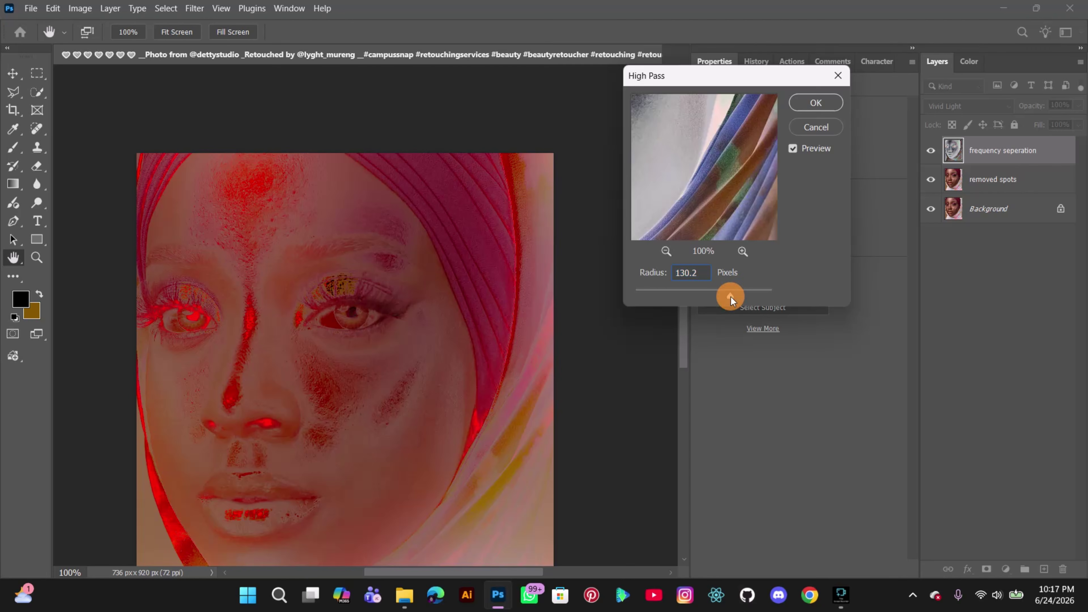
pyautogui.moveTo(731, 297); pyautogui.dragTo(672, 301)
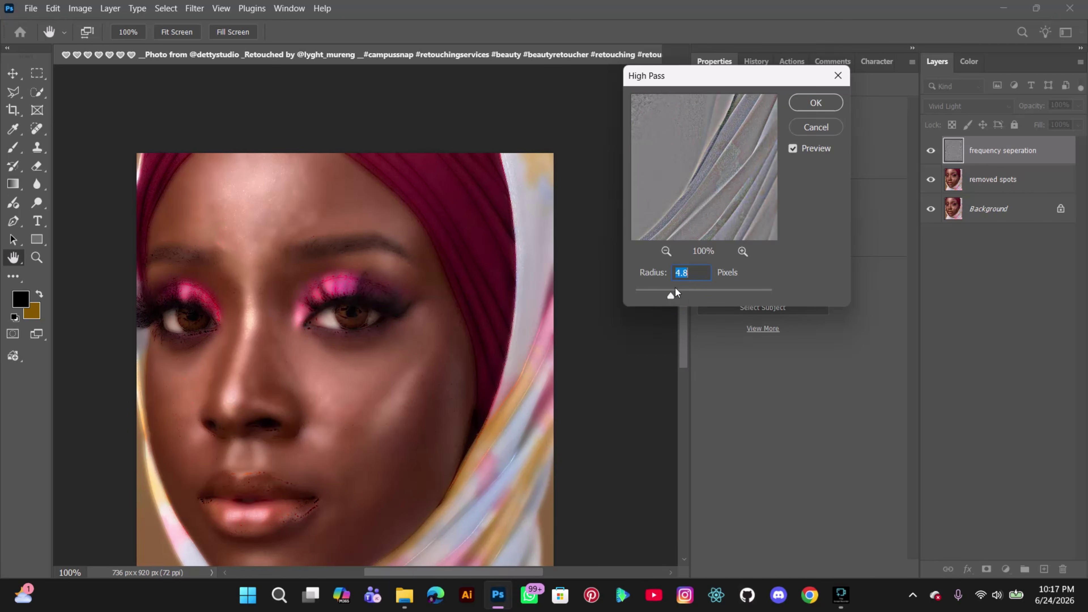
pyautogui.click(827, 103)
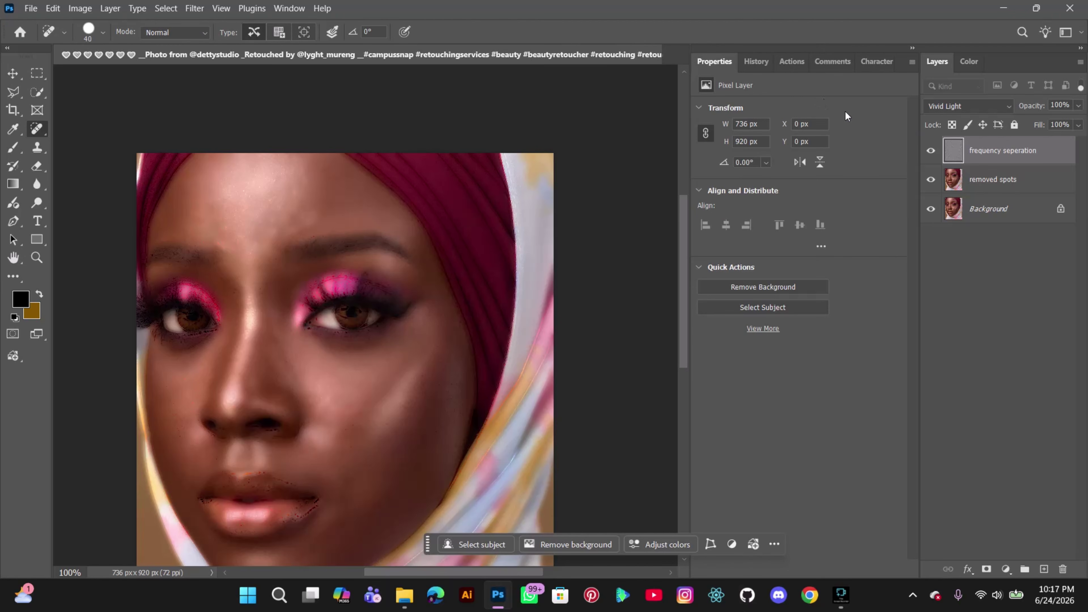
# Convert the frequency seperation layer to a smart object and apply a Gaussian Blur, raising its radius slightly above the preset value
pyautogui.rightClick(998, 151)
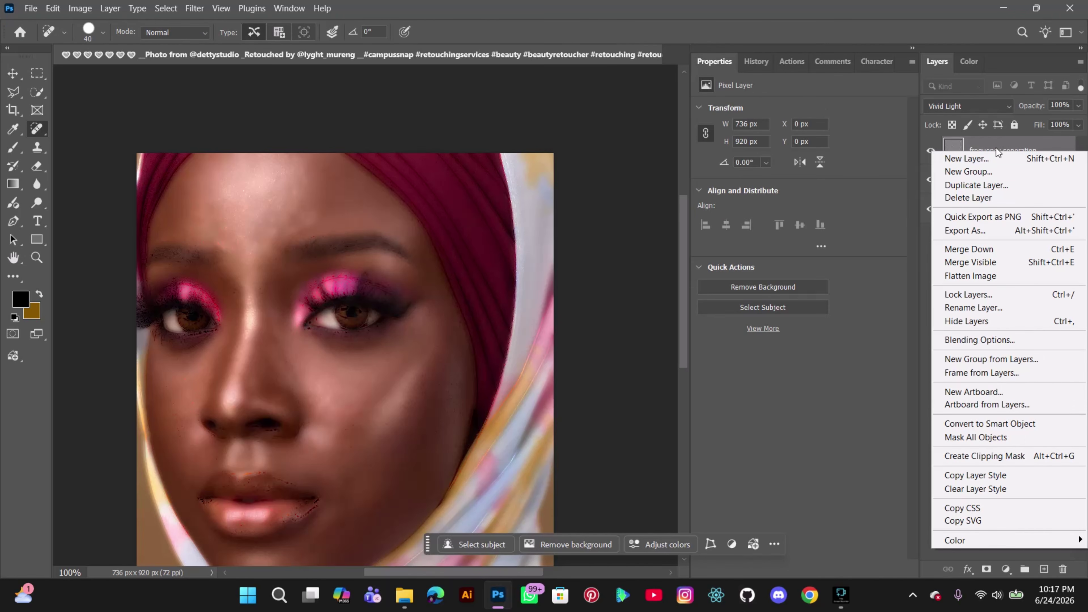
pyautogui.click(993, 424)
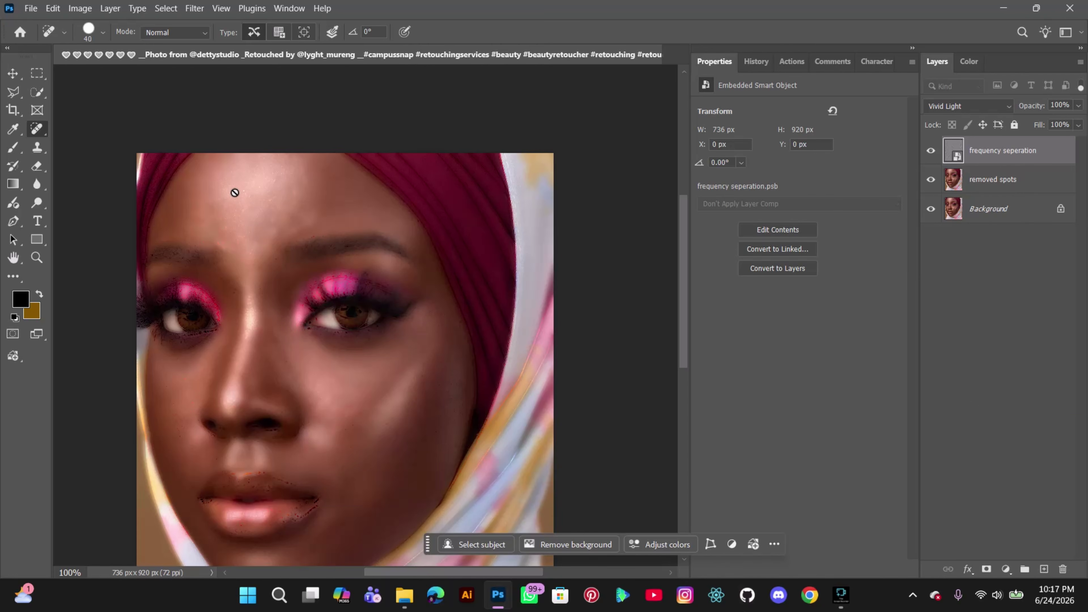
pyautogui.scroll(2, 233, 187)
pyautogui.click(193, 8)
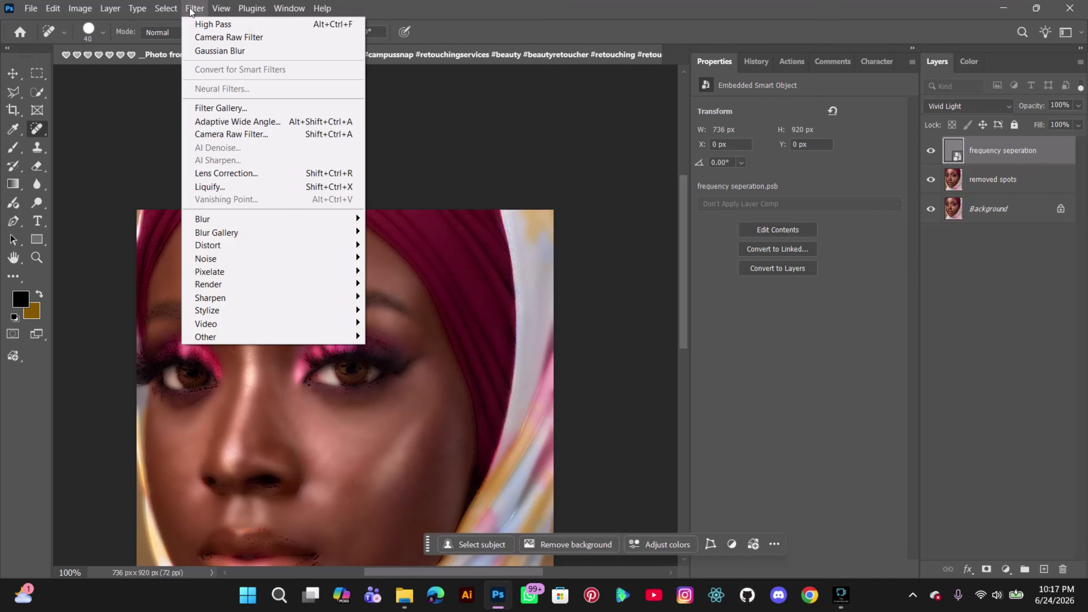
pyautogui.moveTo(279, 223)
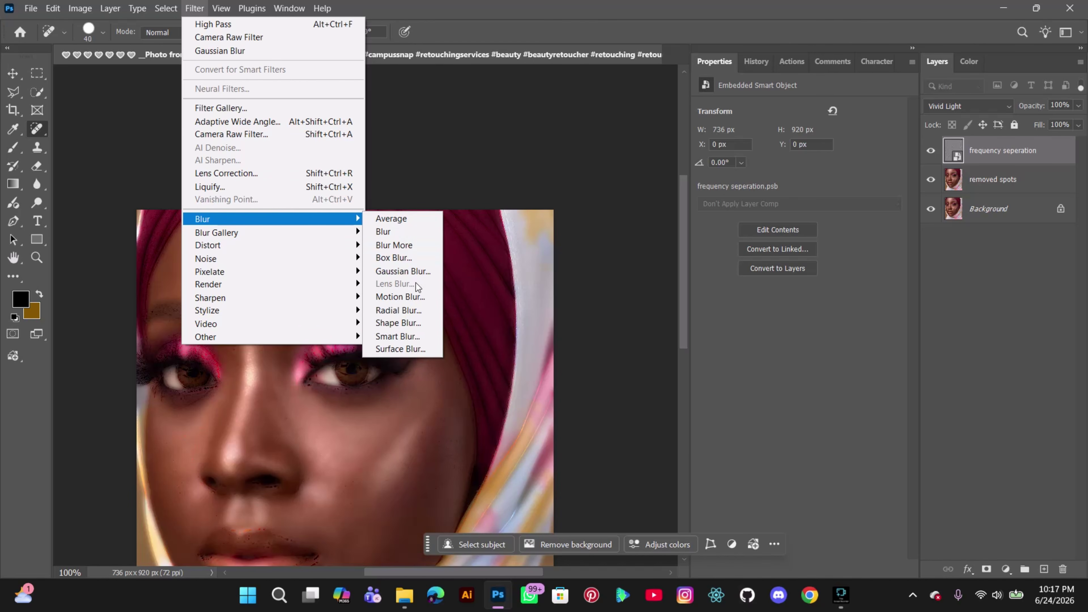
pyautogui.click(416, 273)
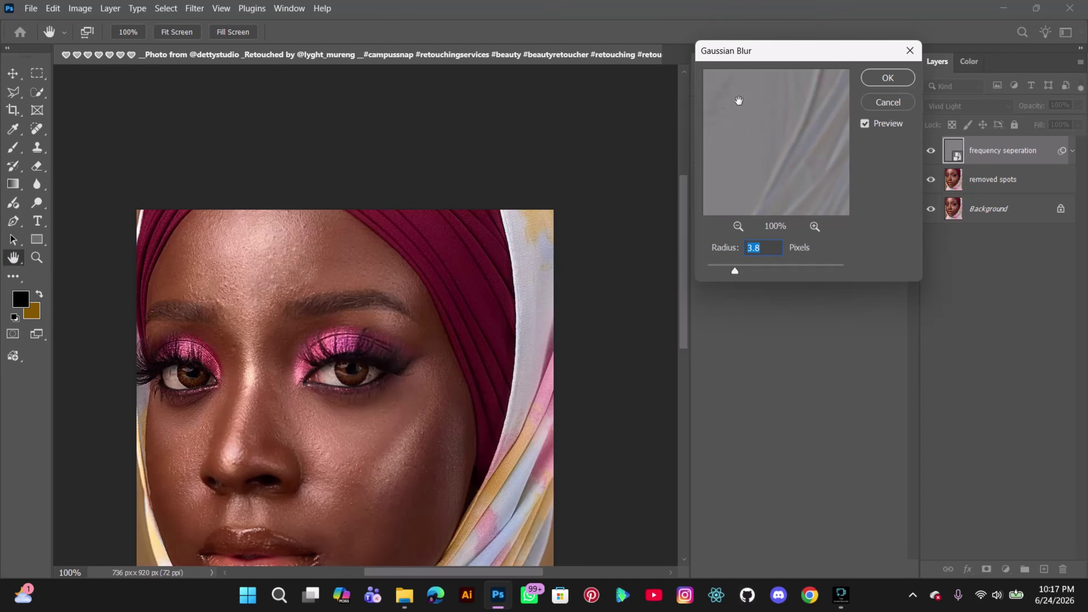
pyautogui.moveTo(796, 55); pyautogui.dragTo(618, 100)
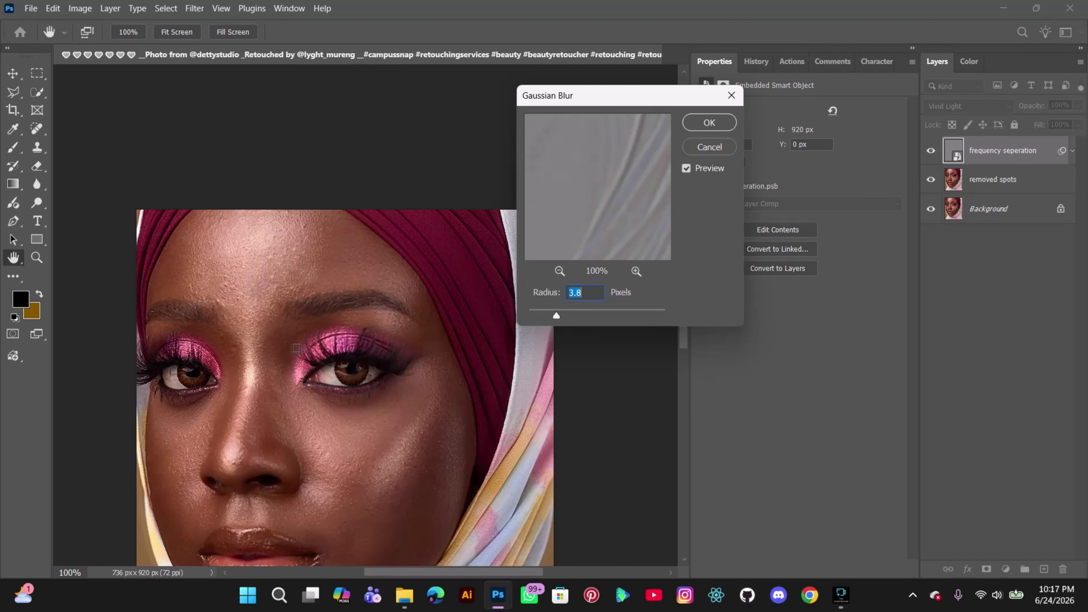
pyautogui.moveTo(556, 316); pyautogui.dragTo(559, 317)
pyautogui.click(559, 317)
pyautogui.click(701, 123)
pyautogui.press('j')
pyautogui.scroll(-2, 350, 306)
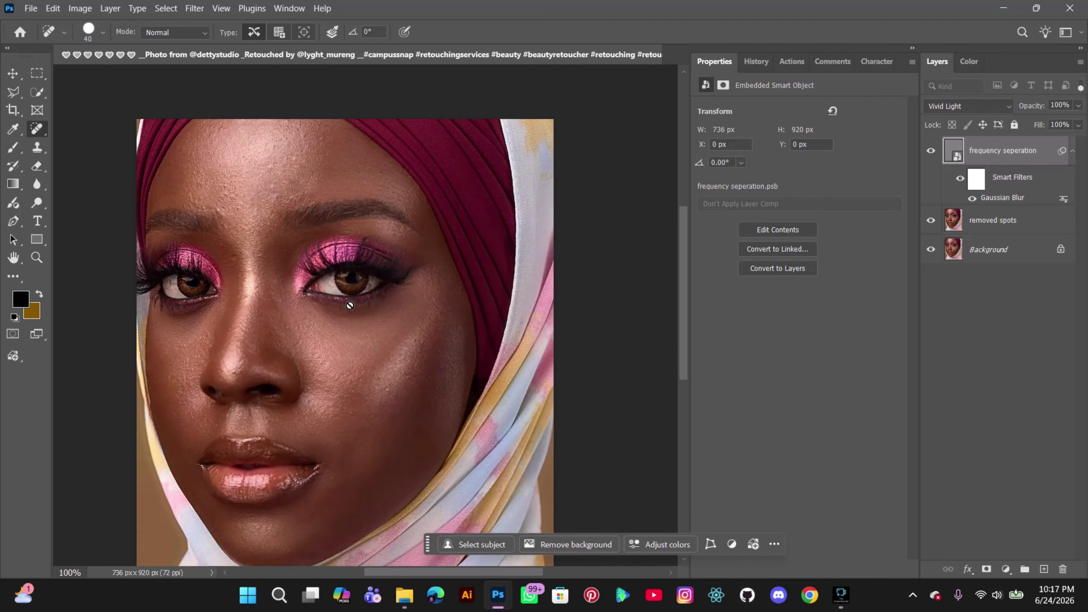
# In the frequency seperation layer's blending options, split the underlying layer's Blend If black point to 0 / 18
pyautogui.scroll(2, 580, 269)
pyautogui.moveTo(682, 271); pyautogui.dragTo(721, 275)
pyautogui.rightClick(987, 153)
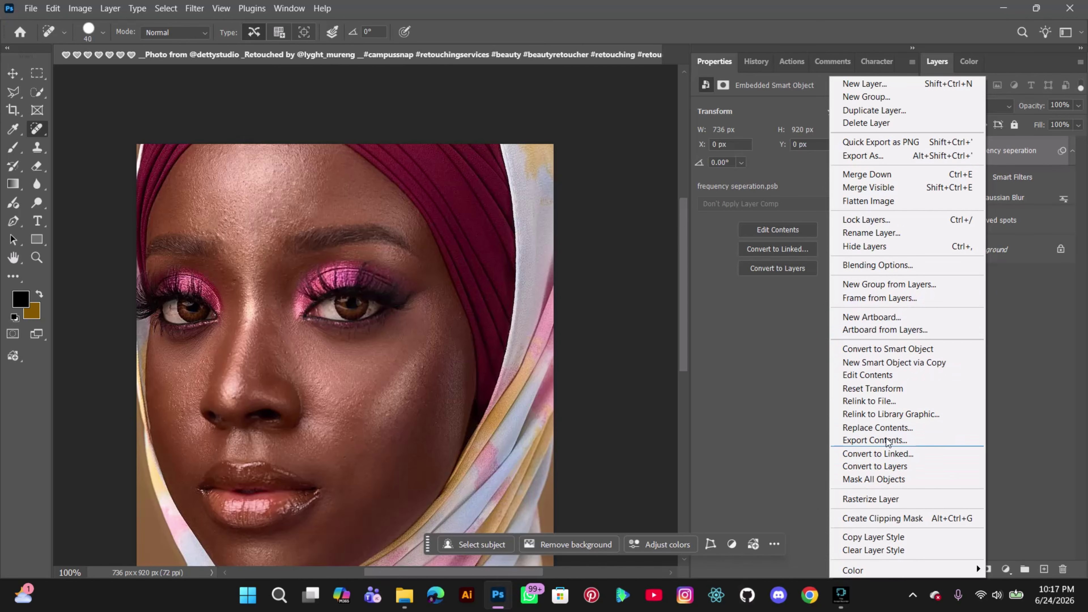
pyautogui.click(869, 266)
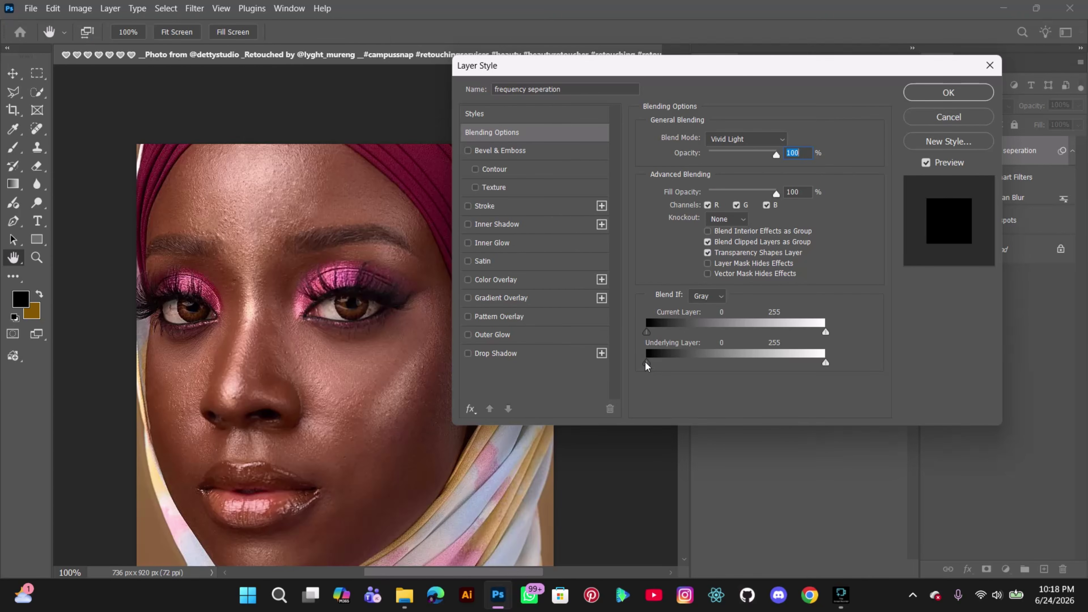
pyautogui.keyDown('alt'); pyautogui.click(647, 364); pyautogui.keyUp('alt')
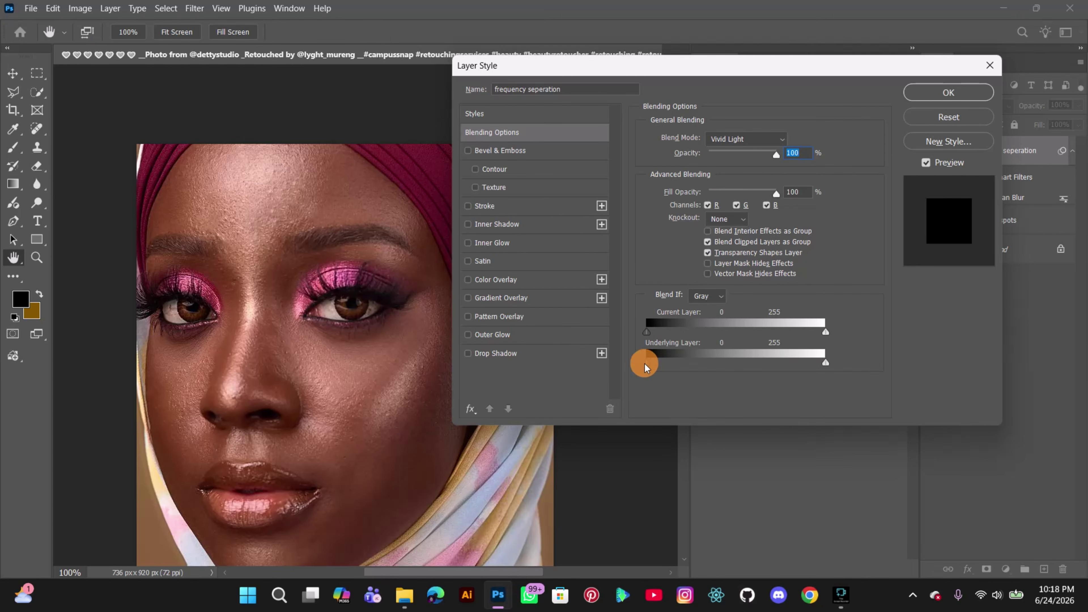
pyautogui.moveTo(648, 364)
pyautogui.mouseDown()
pyautogui.moveTo(726, 365)
pyautogui.moveTo(660, 375)
pyautogui.mouseUp()
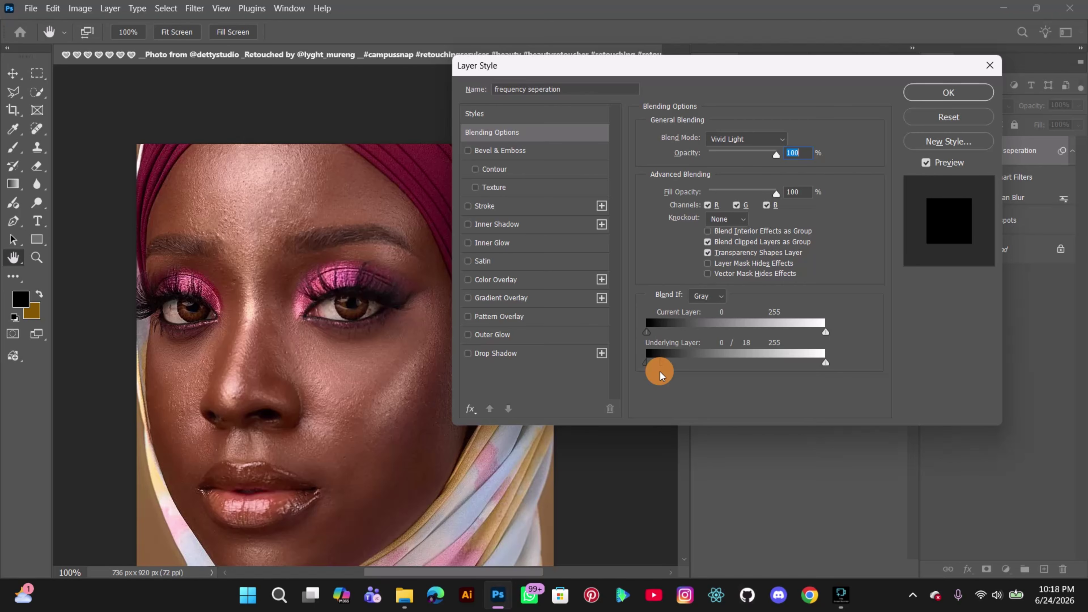
pyautogui.moveTo(660, 375); pyautogui.dragTo(660, 375)
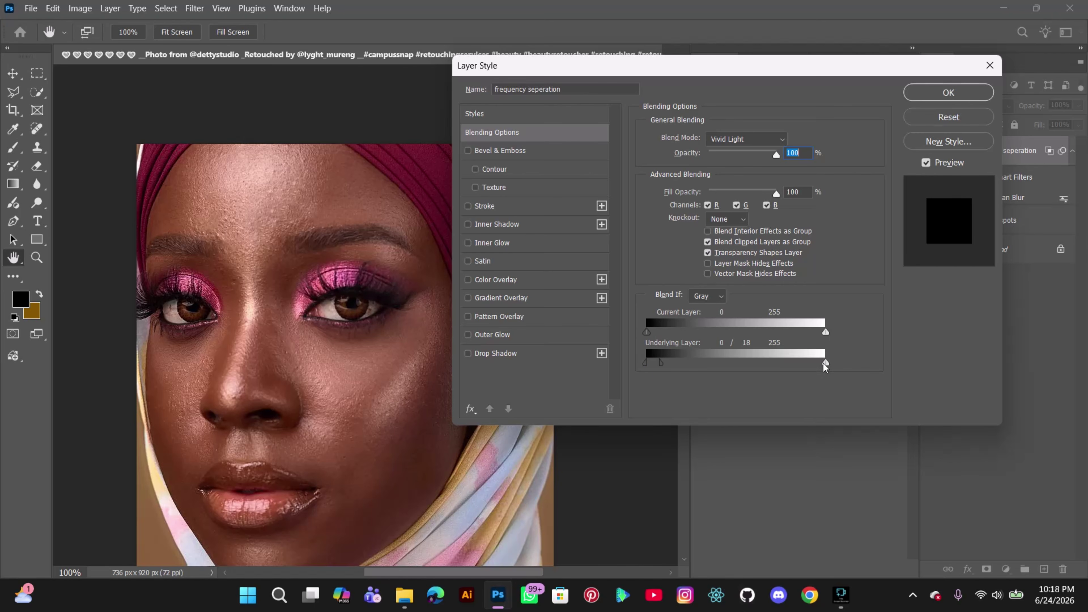
# Split the underlying layer's Blend If white point to 231 / 250 and accept the layer style
pyautogui.moveTo(826, 364); pyautogui.dragTo(810, 372)
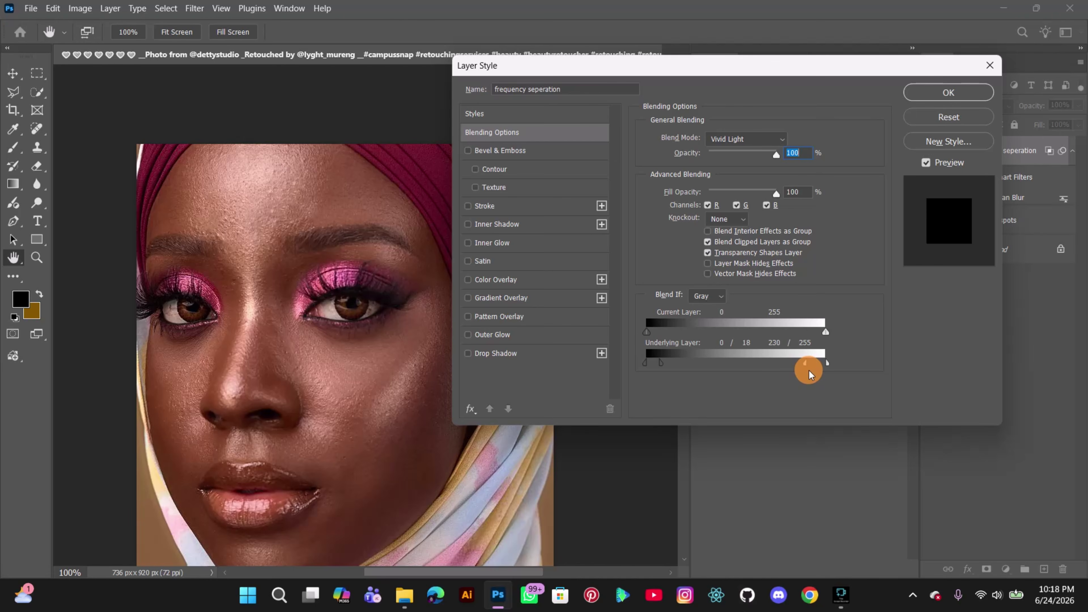
pyautogui.moveTo(809, 371); pyautogui.dragTo(809, 373)
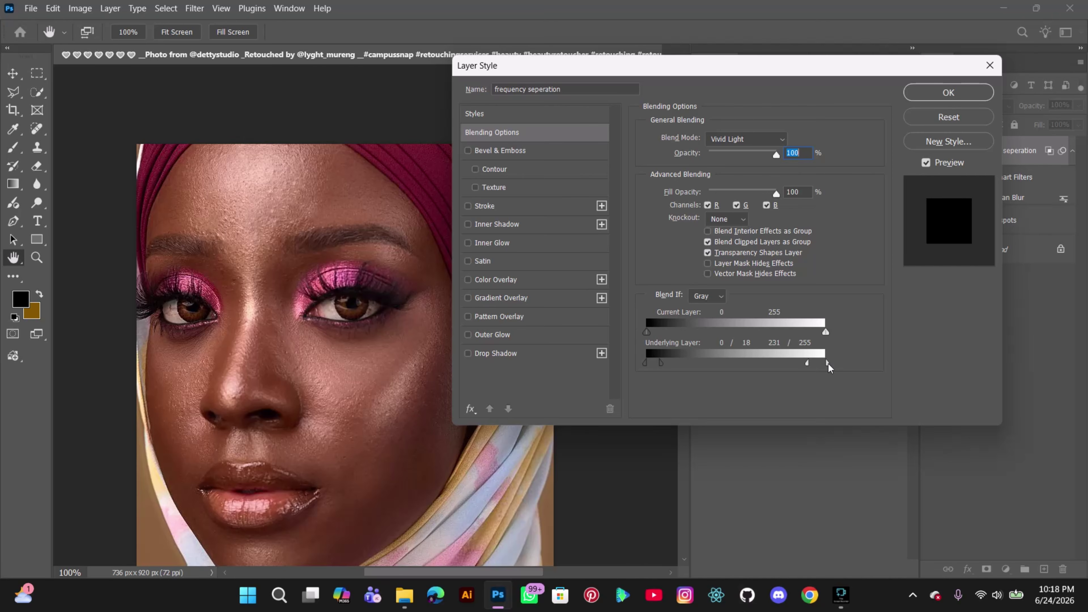
pyautogui.moveTo(829, 367); pyautogui.dragTo(823, 369)
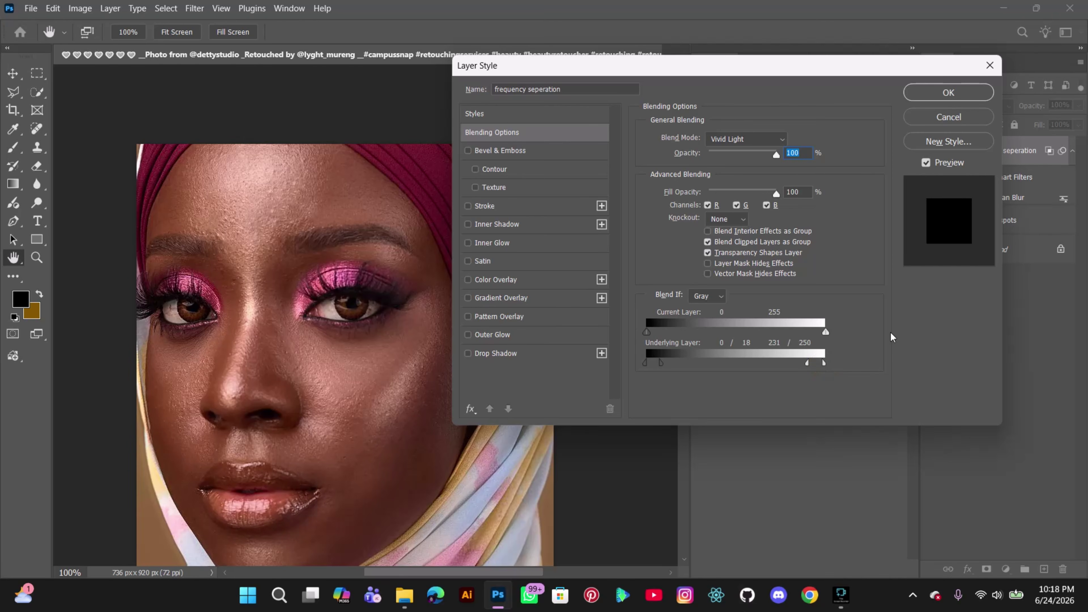
pyautogui.click(944, 91)
# Examine the smoothed skin across the forehead, cheeks, nose and chin
pyautogui.scroll(-3, 658, 287)
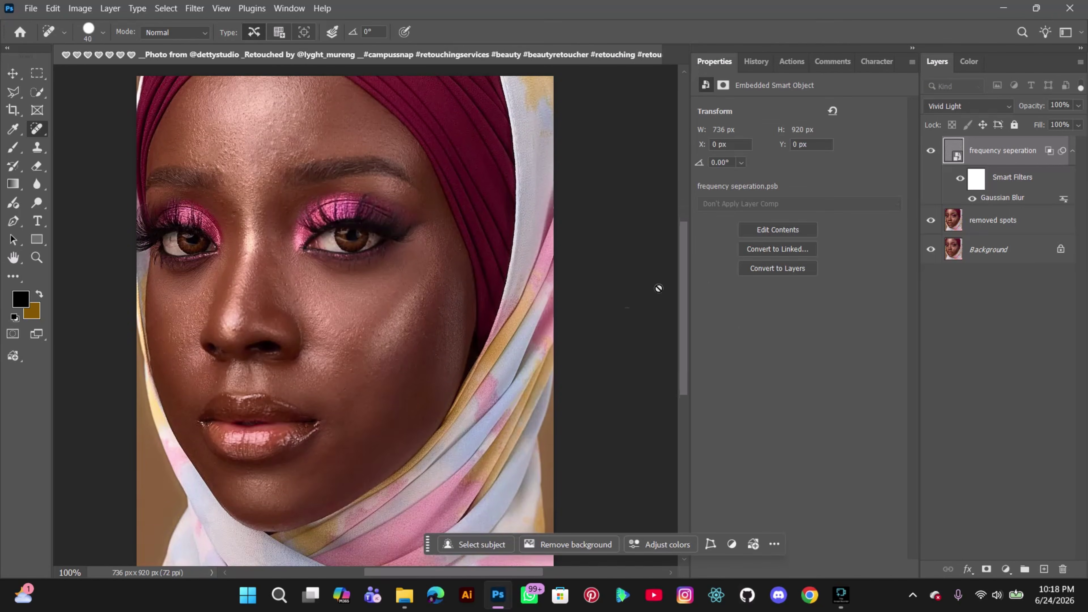
pyautogui.scroll(4, 627, 328)
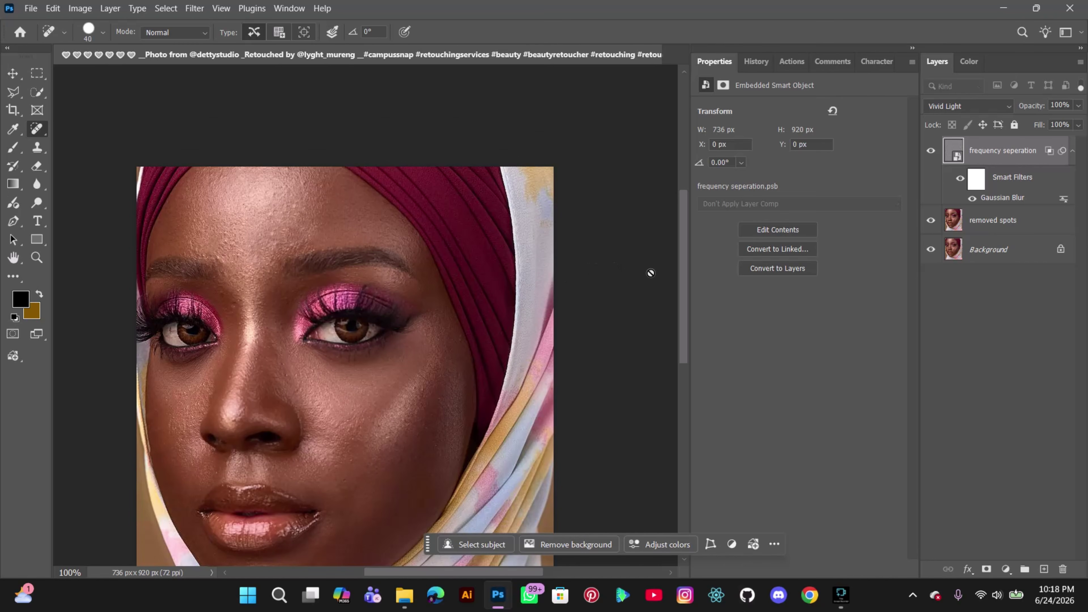
pyautogui.moveTo(683, 284); pyautogui.dragTo(675, 292)
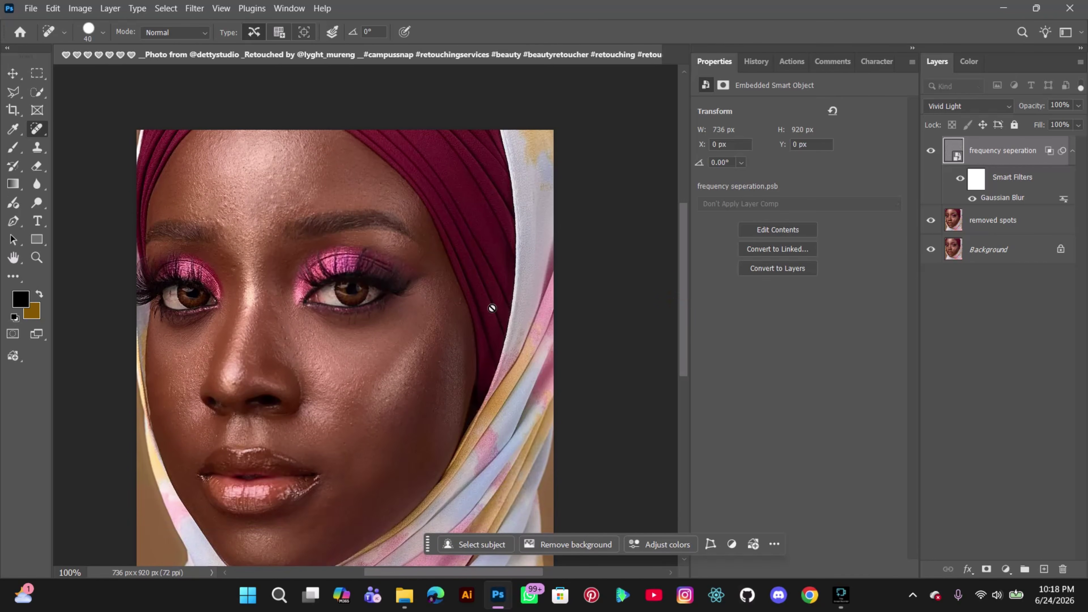
pyautogui.scroll(2, 418, 315)
pyautogui.scroll(-3, 445, 300)
pyautogui.scroll(1, 453, 294)
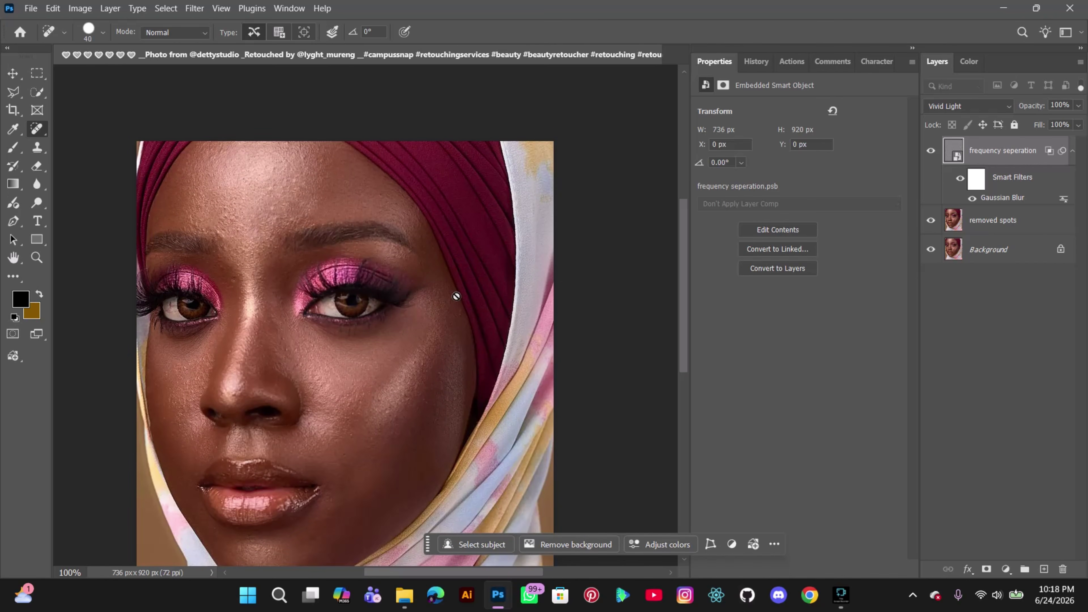
pyautogui.moveTo(680, 292)
pyautogui.mouseDown()
pyautogui.moveTo(679, 304)
pyautogui.moveTo(680, 285)
pyautogui.mouseUp()
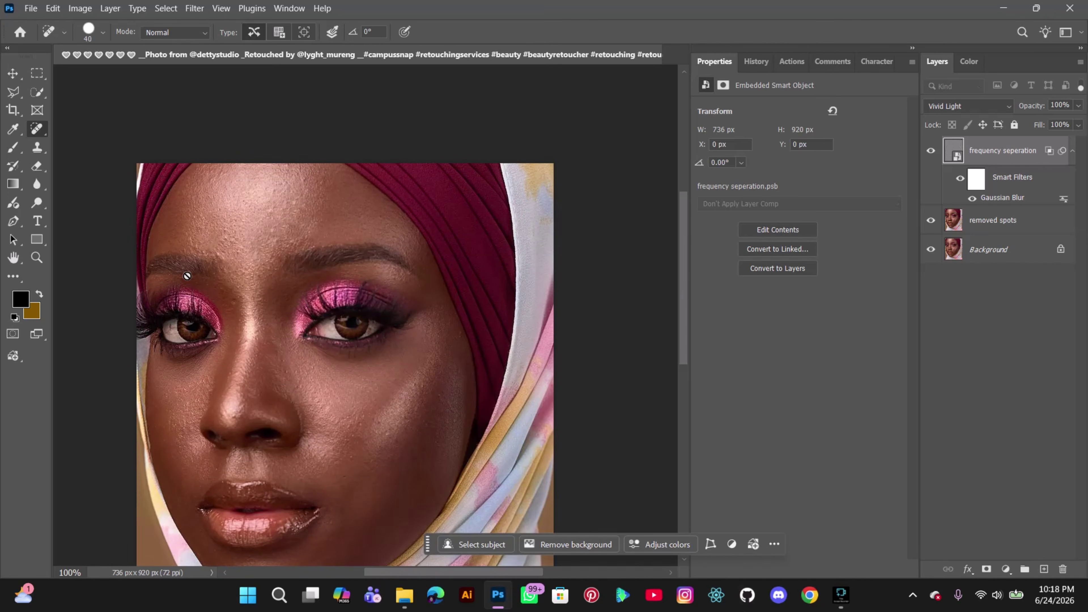
pyautogui.scroll(-3, 410, 295)
pyautogui.scroll(4, 429, 308)
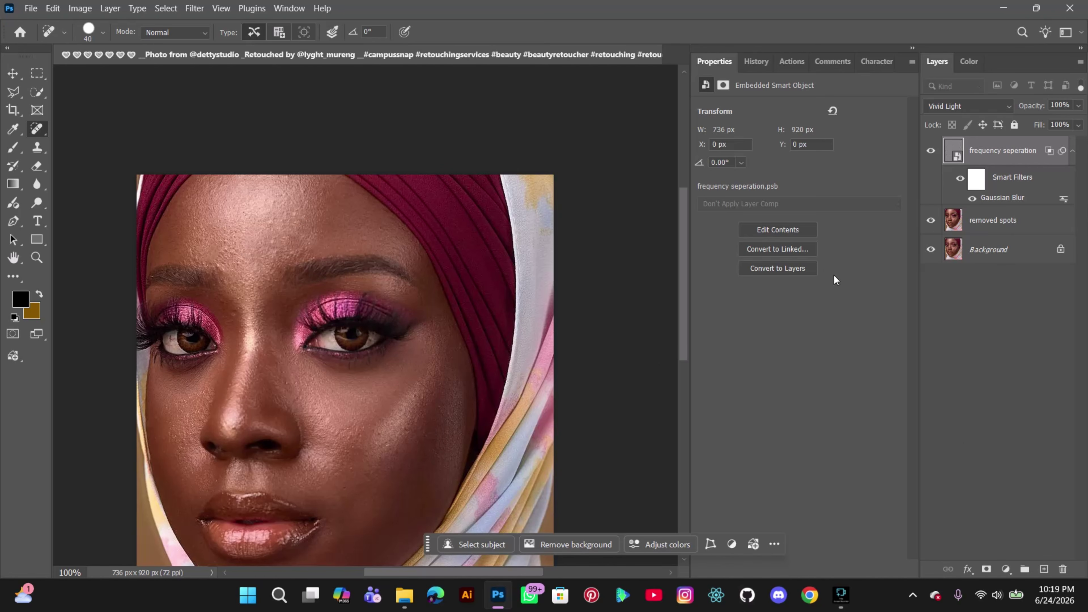
# Add a layer mask to the frequency seperation layer and invert it to black
pyautogui.click(986, 569)
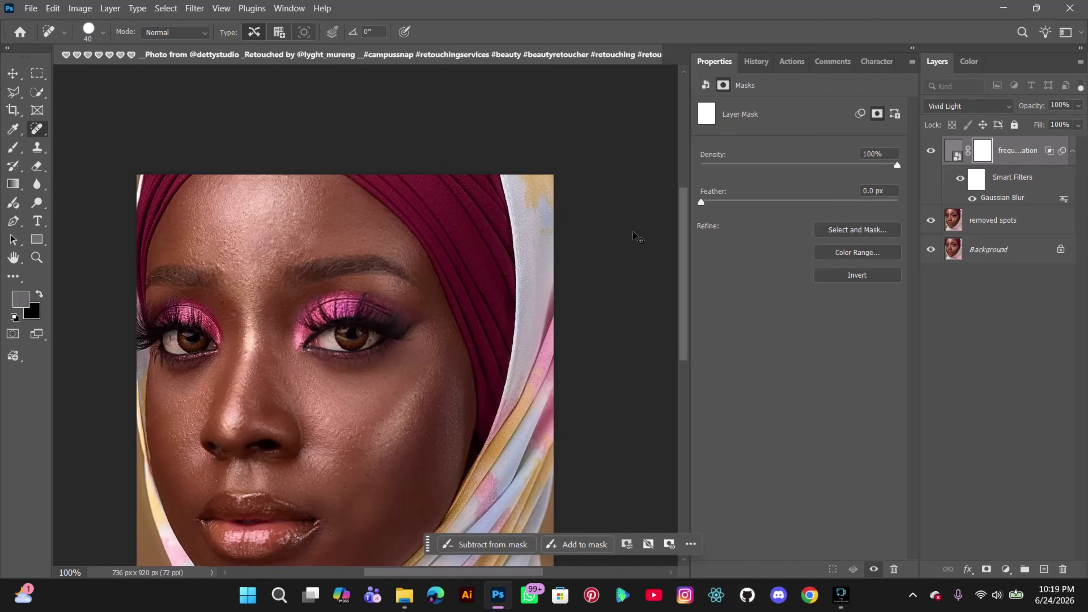
pyautogui.hotkey('ctrl', 'i')
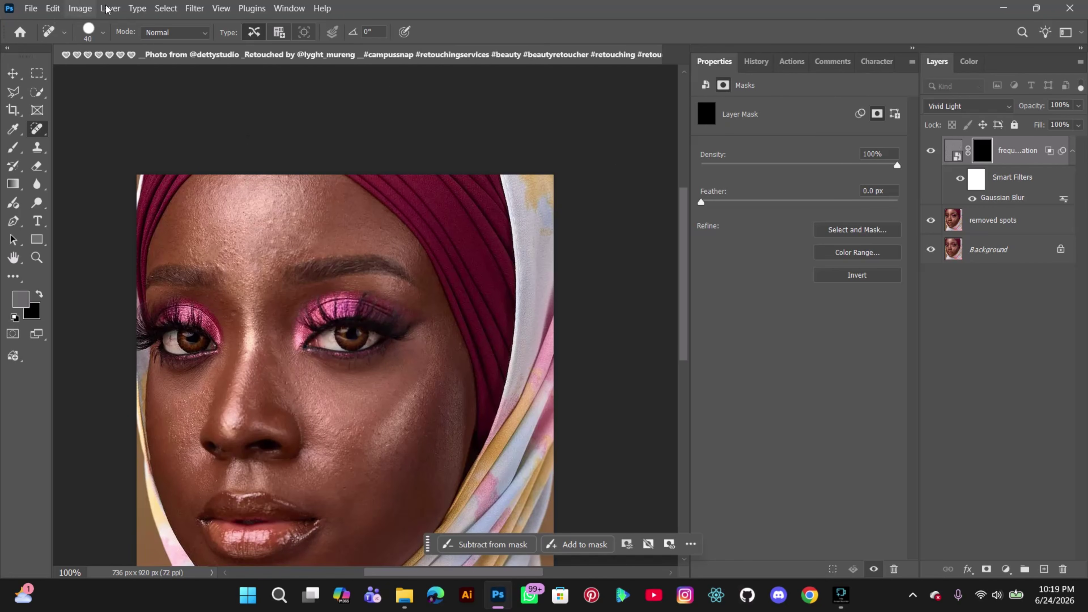
pyautogui.scroll(2, 71, 256)
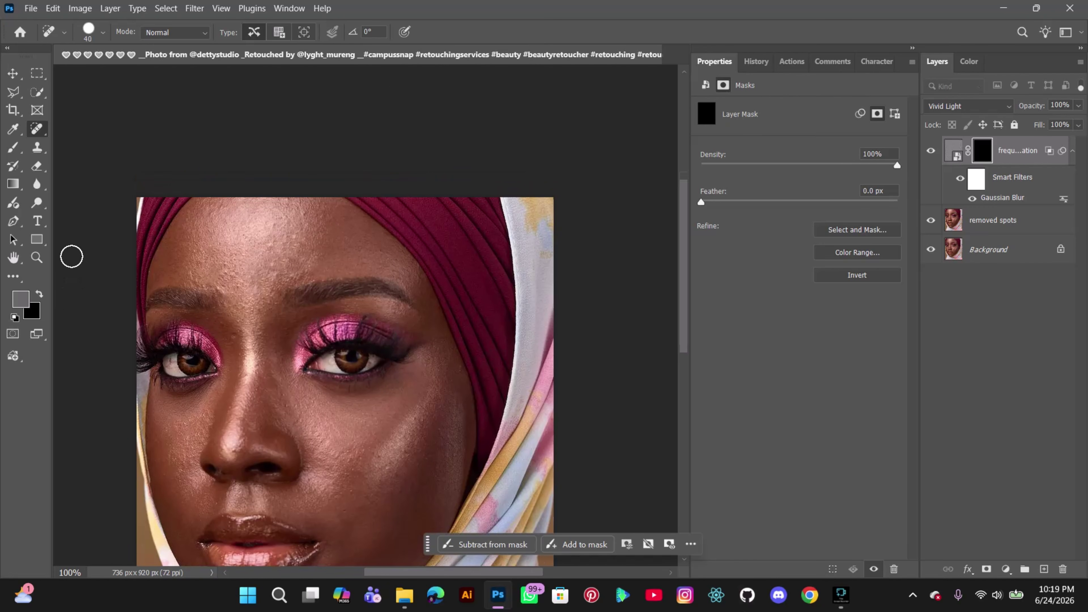
# Paint white with the Brush on the frequency seperation layer's mask across the forehead, brows and area around the eyes
pyautogui.scroll(2, 71, 257)
pyautogui.click(12, 147)
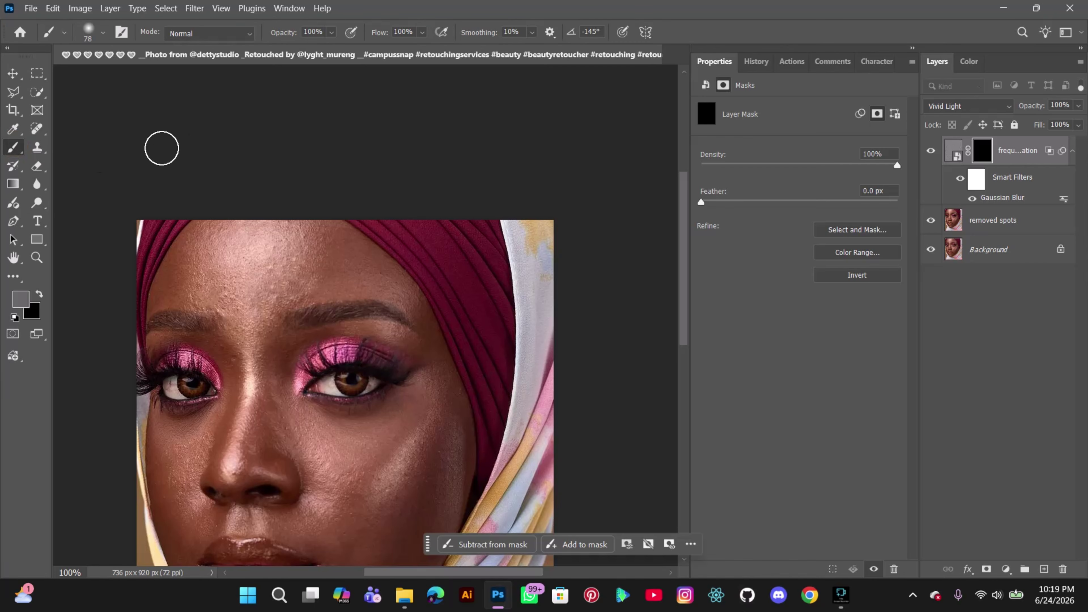
pyautogui.scroll(-3, 323, 239)
pyautogui.scroll(3, 301, 235)
pyautogui.click(13, 318)
pyautogui.click(37, 296)
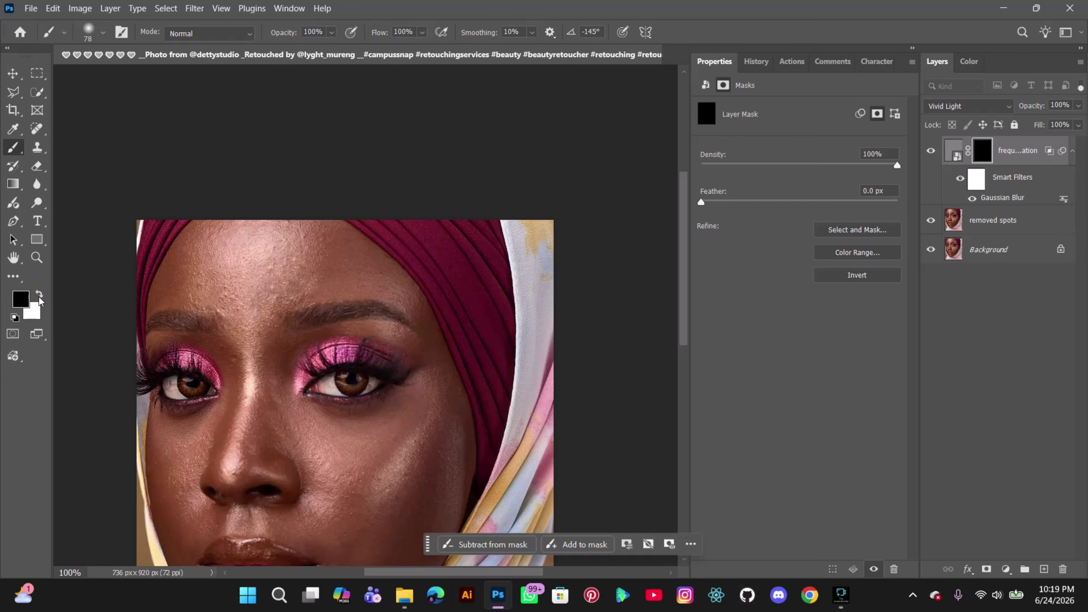
pyautogui.click(38, 297)
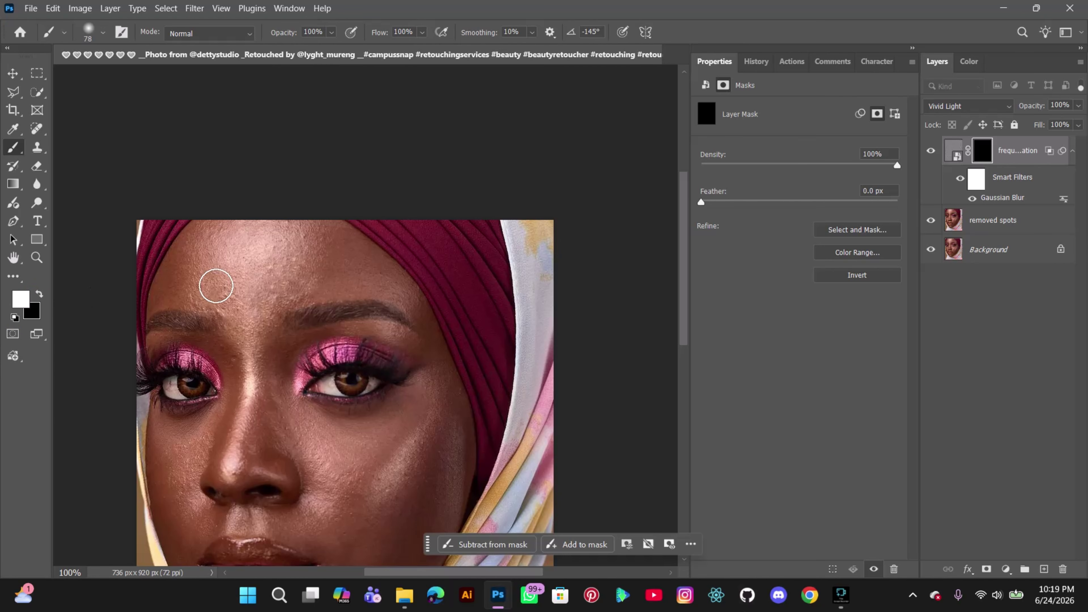
pyautogui.moveTo(246, 286)
pyautogui.mouseDown()
pyautogui.moveTo(312, 271)
pyautogui.moveTo(262, 290)
pyautogui.moveTo(292, 269)
pyautogui.moveTo(277, 269)
pyautogui.moveTo(299, 246)
pyautogui.moveTo(307, 255)
pyautogui.moveTo(228, 253)
pyautogui.moveTo(187, 289)
pyautogui.moveTo(216, 326)
pyautogui.moveTo(232, 284)
pyautogui.moveTo(271, 309)
pyautogui.moveTo(304, 293)
pyautogui.mouseUp()
pyautogui.scroll(-1, 335, 255)
pyautogui.scroll(2, 327, 235)
pyautogui.moveTo(276, 363)
pyautogui.mouseDown()
pyautogui.moveTo(267, 418)
pyautogui.moveTo(272, 408)
pyautogui.moveTo(331, 454)
pyautogui.moveTo(294, 437)
pyautogui.moveTo(308, 454)
pyautogui.moveTo(330, 437)
pyautogui.moveTo(381, 445)
pyautogui.moveTo(407, 434)
pyautogui.moveTo(441, 395)
pyautogui.mouseUp()
pyautogui.scroll(2, 434, 381)
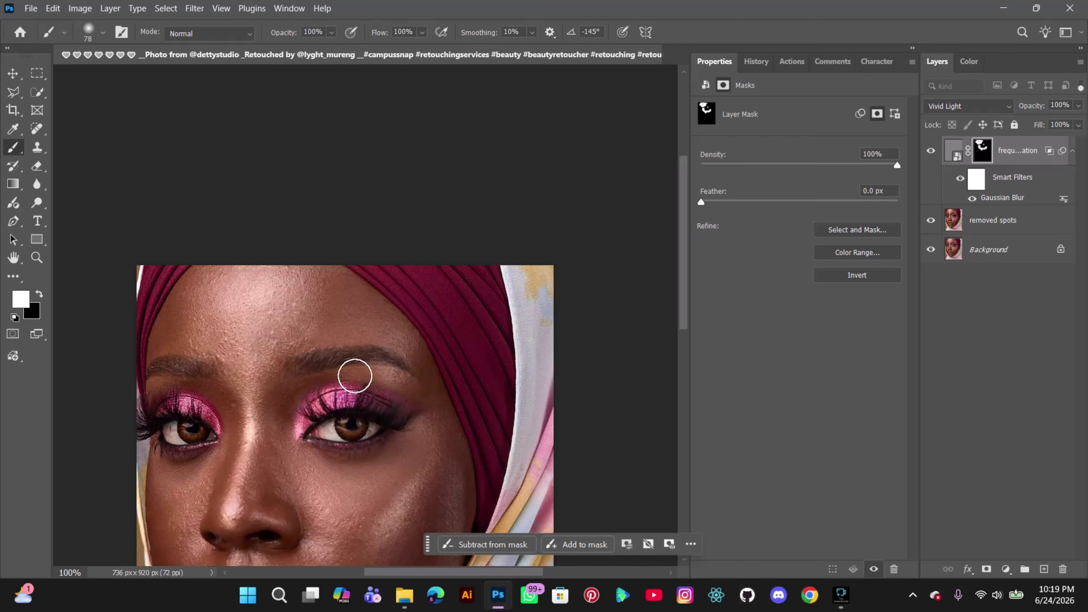
pyautogui.moveTo(355, 377)
pyautogui.mouseDown()
pyautogui.moveTo(426, 394)
pyautogui.moveTo(404, 334)
pyautogui.moveTo(429, 362)
pyautogui.moveTo(442, 410)
pyautogui.moveTo(423, 381)
pyautogui.moveTo(431, 363)
pyautogui.moveTo(445, 396)
pyautogui.mouseUp()
pyautogui.scroll(-2, 428, 381)
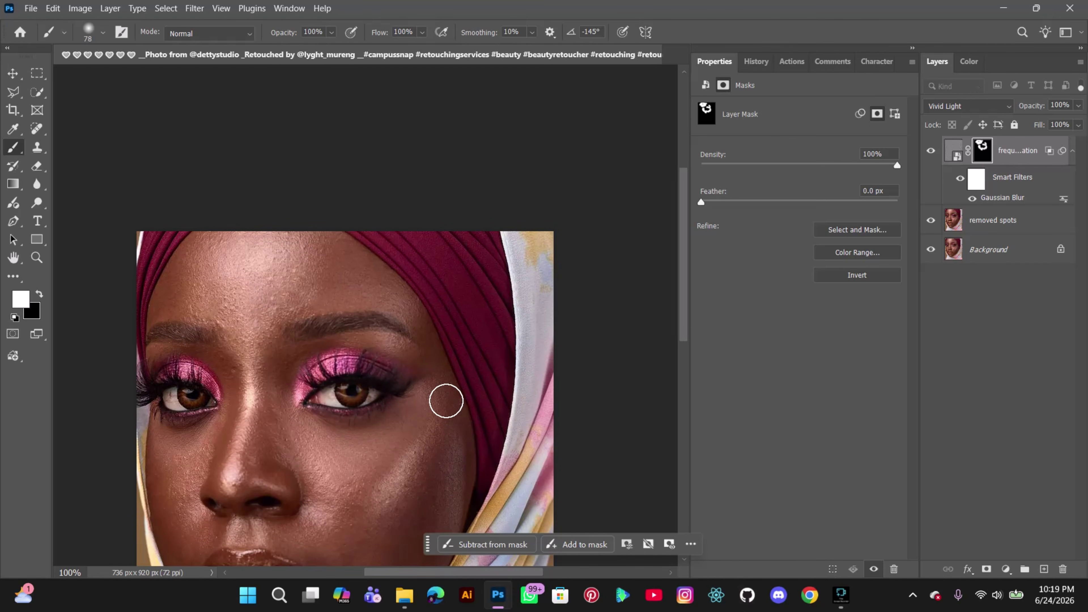
# Continue painting the mask white over the cheeks, nose, chin and skin around the mouth
pyautogui.scroll(-4, 437, 406)
pyautogui.moveTo(430, 355)
pyautogui.mouseDown()
pyautogui.moveTo(422, 401)
pyautogui.moveTo(454, 377)
pyautogui.moveTo(418, 415)
pyautogui.moveTo(446, 400)
pyautogui.moveTo(320, 497)
pyautogui.mouseUp()
pyautogui.scroll(-3, 460, 345)
pyautogui.scroll(-2, 445, 400)
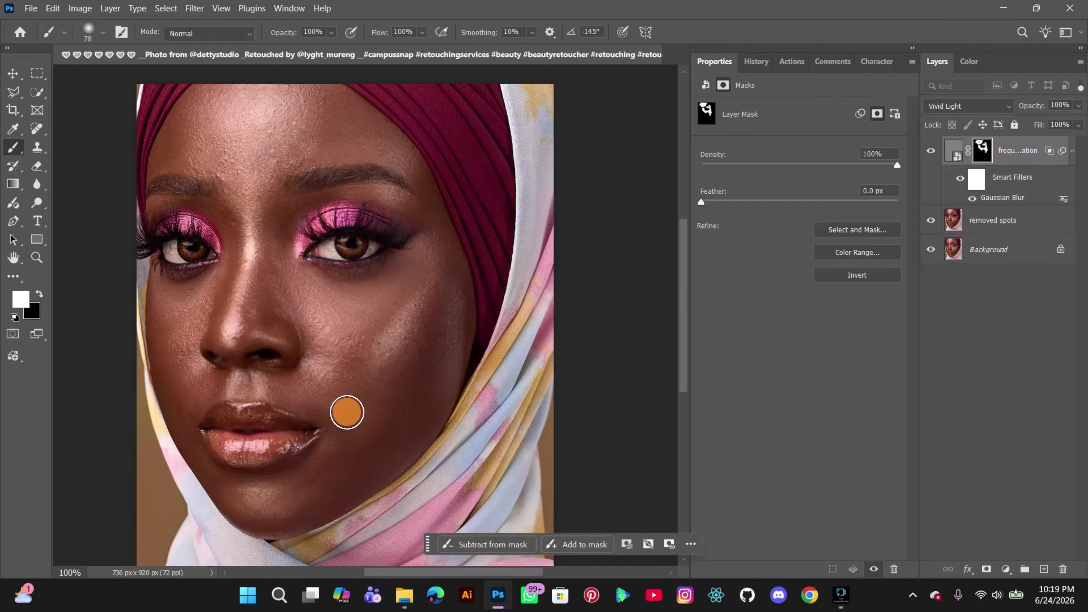
pyautogui.click(318, 388)
pyautogui.moveTo(192, 397)
pyautogui.mouseDown()
pyautogui.moveTo(190, 439)
pyautogui.moveTo(243, 510)
pyautogui.moveTo(276, 498)
pyautogui.moveTo(248, 508)
pyautogui.moveTo(257, 518)
pyautogui.moveTo(327, 510)
pyautogui.moveTo(308, 464)
pyautogui.moveTo(384, 452)
pyautogui.mouseUp()
pyautogui.moveTo(323, 396)
pyautogui.mouseDown()
pyautogui.moveTo(348, 375)
pyautogui.moveTo(339, 367)
pyautogui.mouseUp()
pyautogui.moveTo(185, 391)
pyautogui.mouseDown()
pyautogui.moveTo(175, 404)
pyautogui.moveTo(161, 328)
pyautogui.moveTo(161, 382)
pyautogui.moveTo(184, 320)
pyautogui.moveTo(226, 311)
pyautogui.moveTo(221, 253)
pyautogui.moveTo(252, 252)
pyautogui.moveTo(199, 236)
pyautogui.moveTo(151, 252)
pyautogui.moveTo(196, 194)
pyautogui.moveTo(175, 229)
pyautogui.moveTo(260, 223)
pyautogui.mouseUp()
pyautogui.scroll(2, 214, 316)
pyautogui.scroll(2, 258, 249)
pyautogui.scroll(-1, 218, 258)
pyautogui.moveTo(162, 271); pyautogui.dragTo(156, 274)
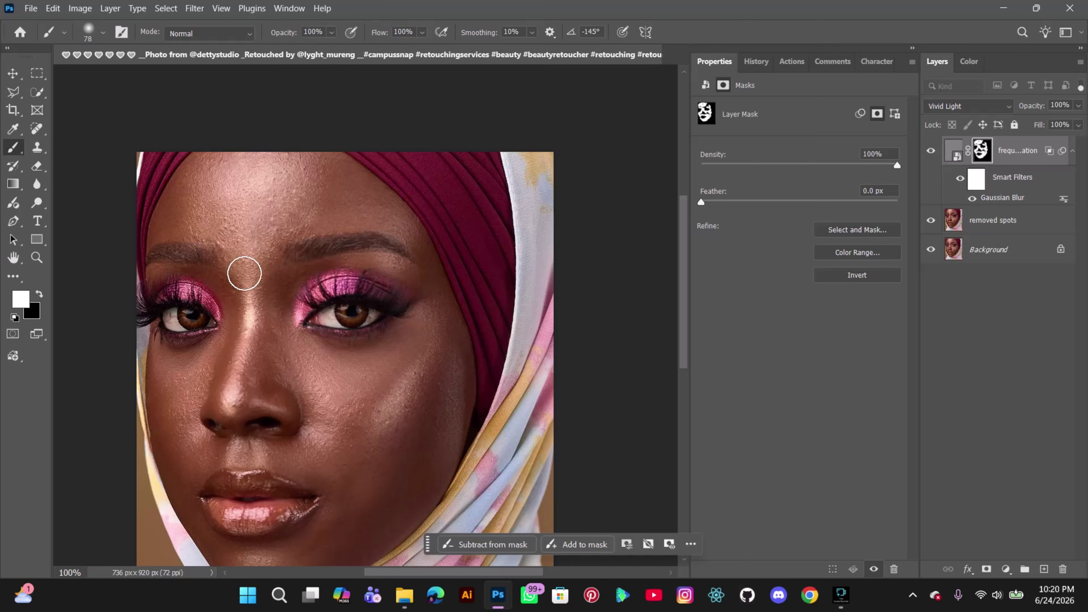
# Compare the portrait with the frequency seperation layer hidden and shown
pyautogui.scroll(1, 272, 253)
pyautogui.scroll(-1, 272, 253)
pyautogui.click(932, 151)
pyautogui.click(933, 150)
pyautogui.click(932, 151)
pyautogui.click(933, 150)
# Touch up the mask in white on missed spots of the forehead, nose, cheeks and chin
pyautogui.moveTo(260, 242)
pyautogui.mouseDown()
pyautogui.moveTo(283, 210)
pyautogui.moveTo(252, 236)
pyautogui.moveTo(301, 227)
pyautogui.moveTo(321, 193)
pyautogui.moveTo(321, 167)
pyautogui.mouseUp()
pyautogui.moveTo(207, 204); pyautogui.dragTo(227, 229)
pyautogui.scroll(-2, 253, 262)
pyautogui.moveTo(259, 318); pyautogui.dragTo(273, 307)
pyautogui.moveTo(201, 339); pyautogui.dragTo(237, 373)
pyautogui.moveTo(299, 407); pyautogui.dragTo(308, 420)
pyautogui.moveTo(280, 538); pyautogui.dragTo(298, 548)
pyautogui.scroll(3, 424, 407)
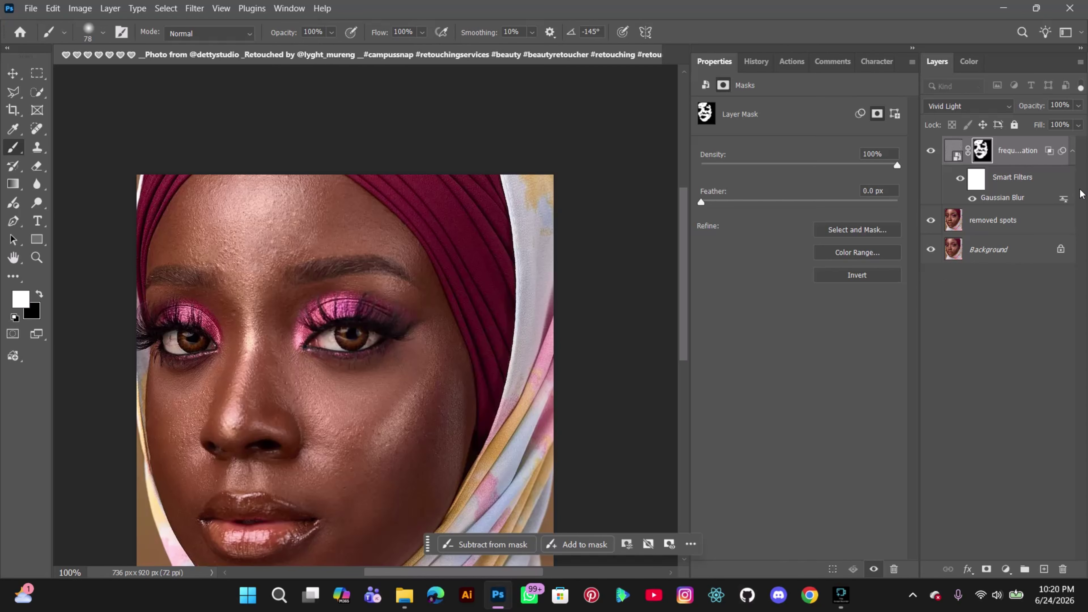
# Stamp all visible layers into a new layer above removed spots and group all layers except the Background
pyautogui.click(999, 222)
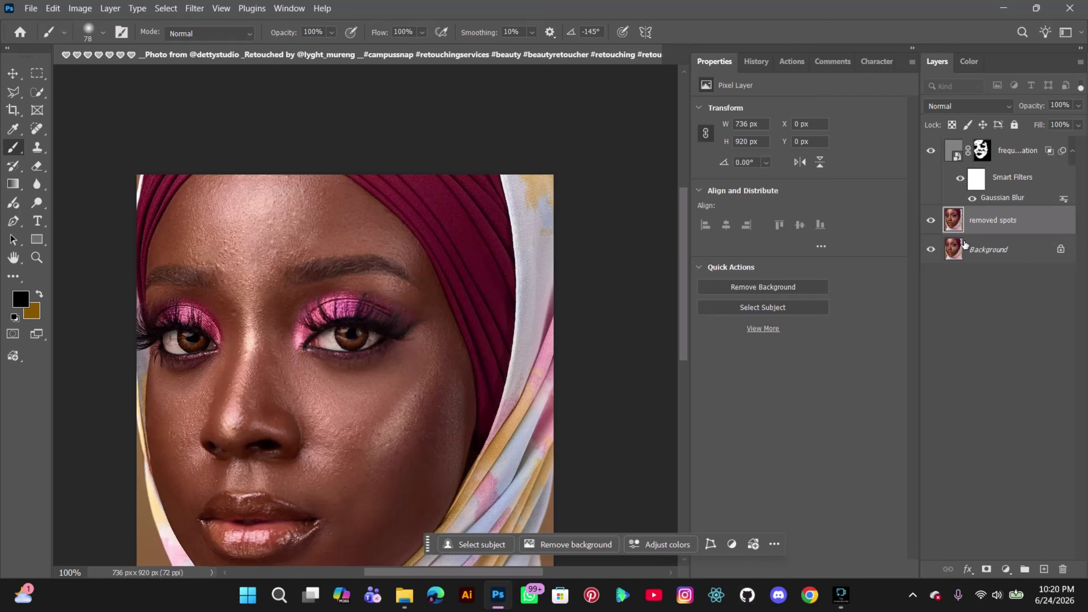
pyautogui.hotkey('ctrl', 'shift', 'alt', 'e')
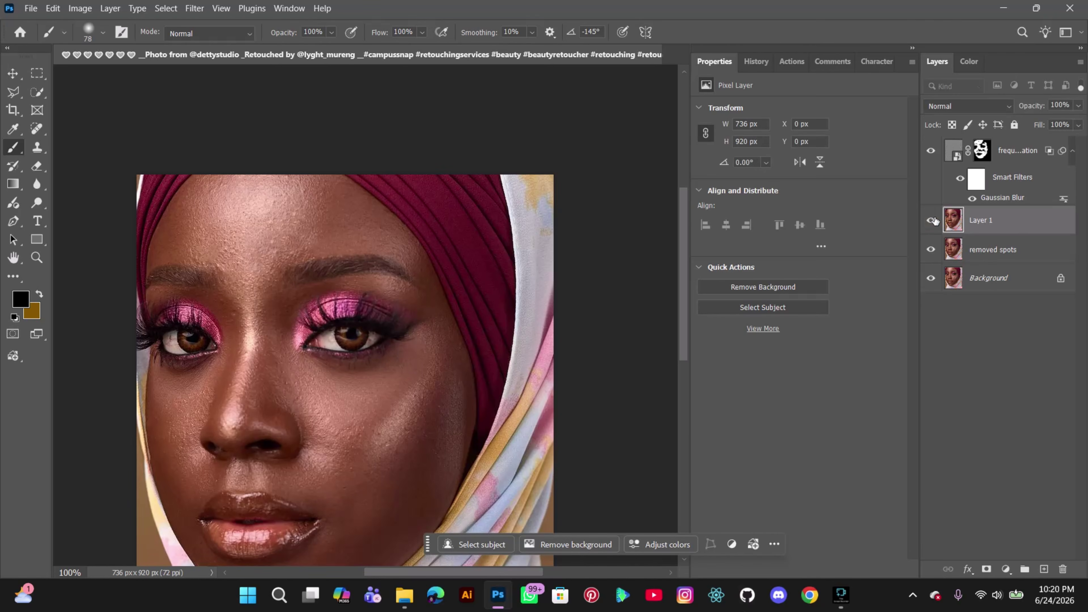
pyautogui.click(1003, 253)
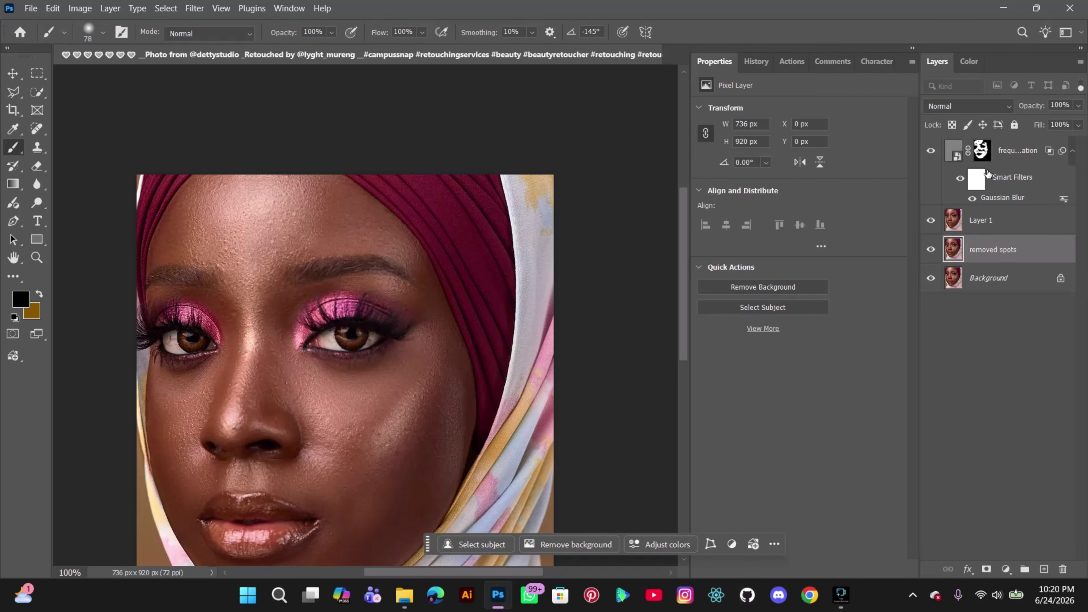
pyautogui.keyDown('shift'); pyautogui.click(1013, 158); pyautogui.keyUp('shift')
pyautogui.click(1025, 569)
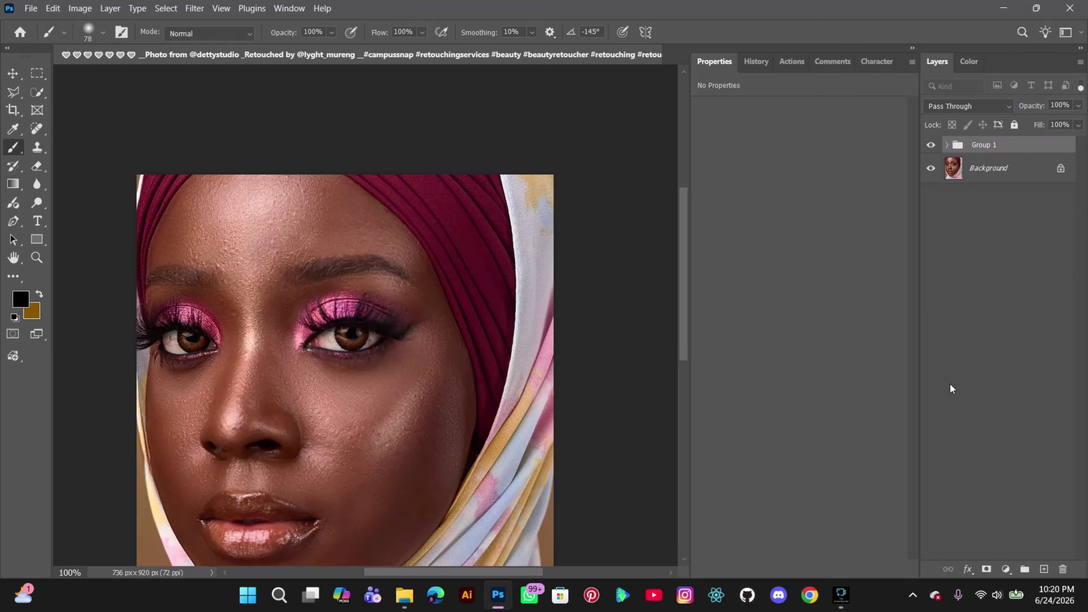
# Stamp the visible result into a new layer above the group, checking its effect and the group's contents
pyautogui.hotkey('ctrl', 'shift', 'alt', 'e')
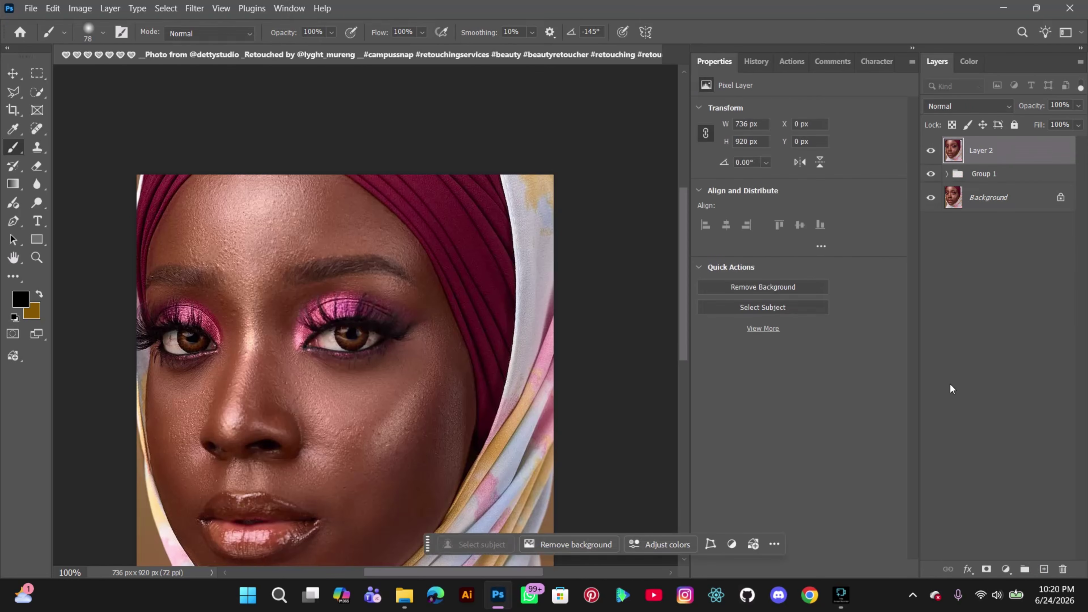
pyautogui.click(930, 152)
pyautogui.click(929, 154)
pyautogui.click(946, 174)
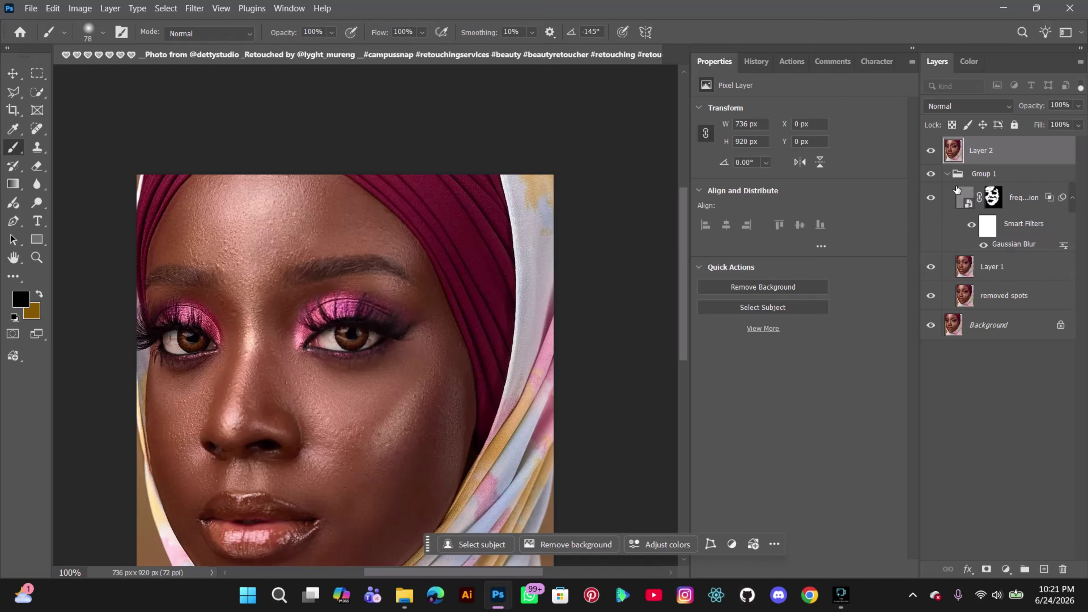
pyautogui.click(947, 174)
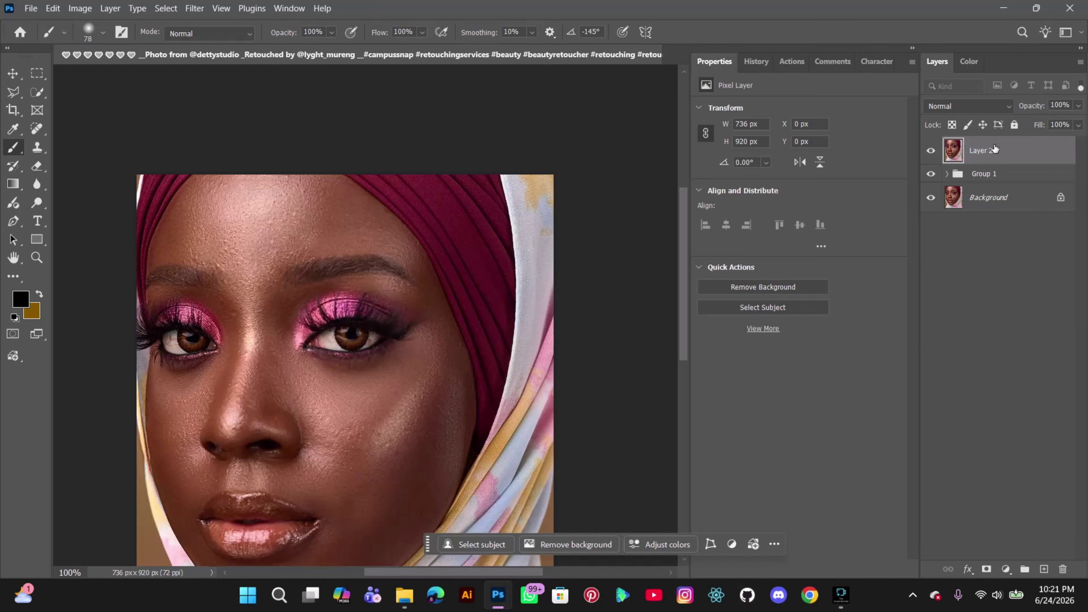
# Open the Camera Raw Filter on the stamped top layer and set Clarity to -27 and Texture to -16
pyautogui.scroll(-1, 313, 292)
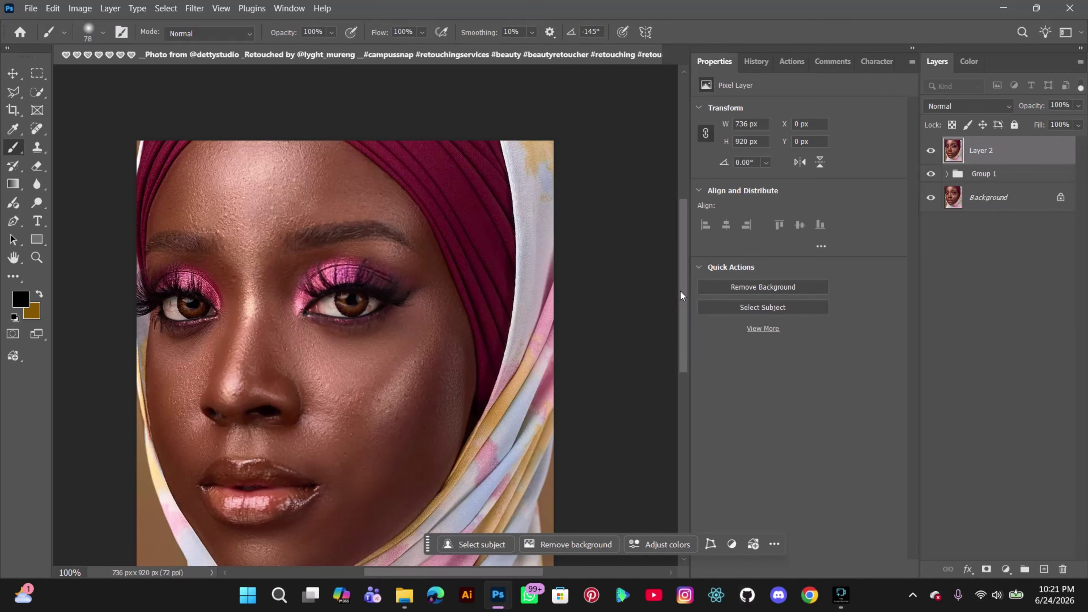
pyautogui.scroll(1, 682, 282)
pyautogui.moveTo(683, 282); pyautogui.dragTo(687, 301)
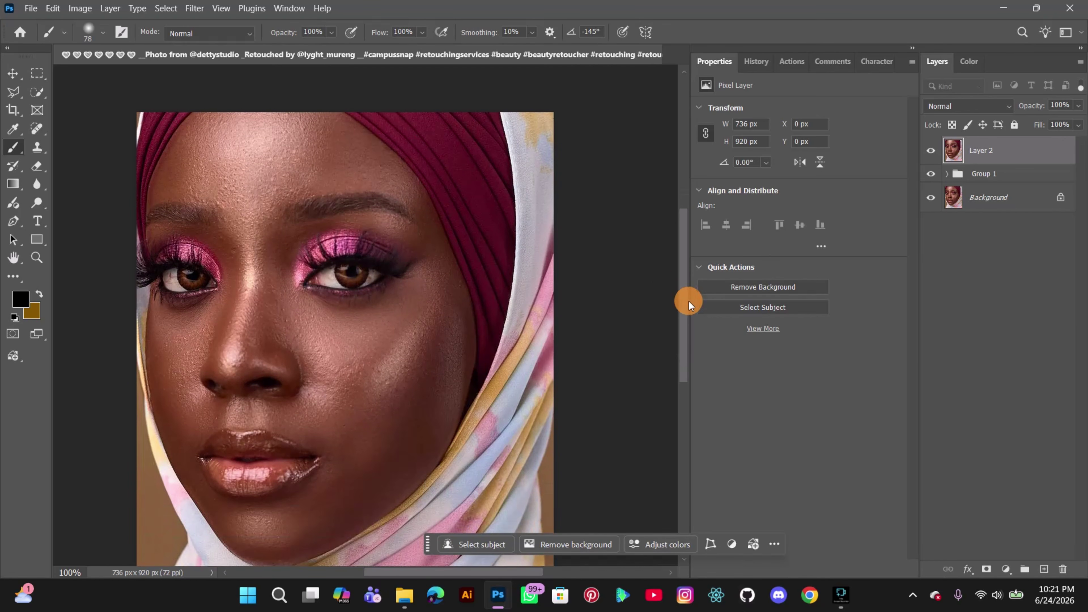
pyautogui.click(200, 9)
pyautogui.click(231, 72)
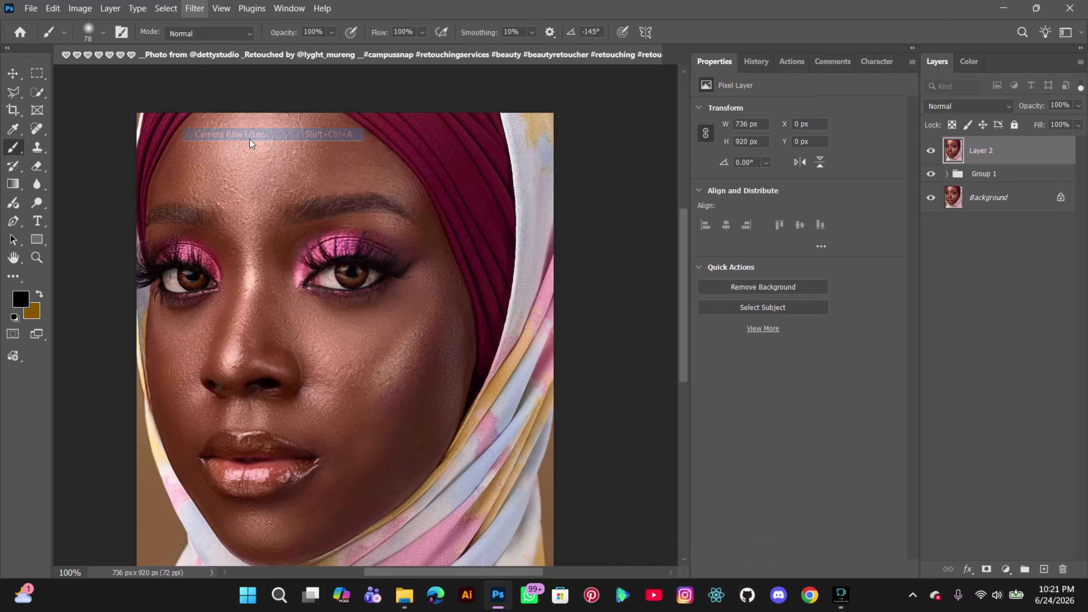
pyautogui.hotkey('ctrl', 'shift', 'a')
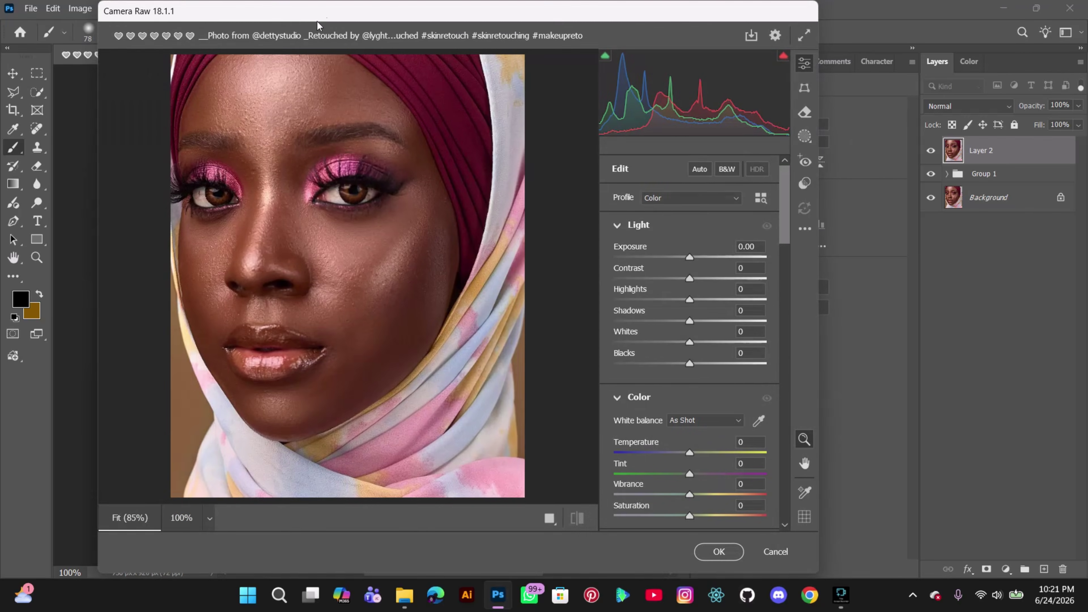
pyautogui.moveTo(318, 24); pyautogui.dragTo(291, 28)
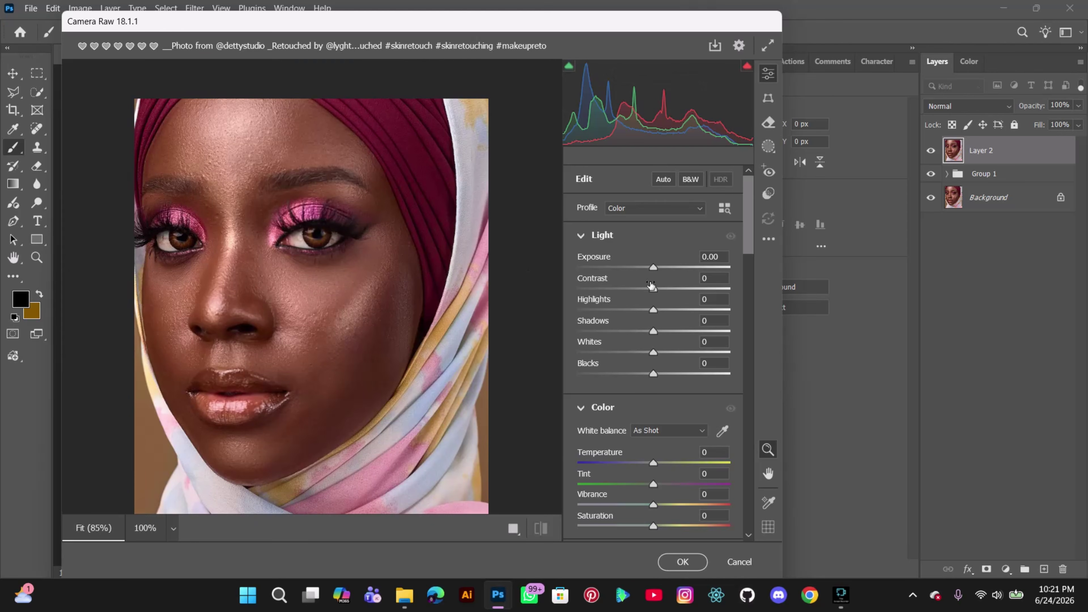
pyautogui.scroll(-4, 651, 304)
pyautogui.scroll(-2, 651, 304)
pyautogui.moveTo(656, 348); pyautogui.dragTo(632, 341)
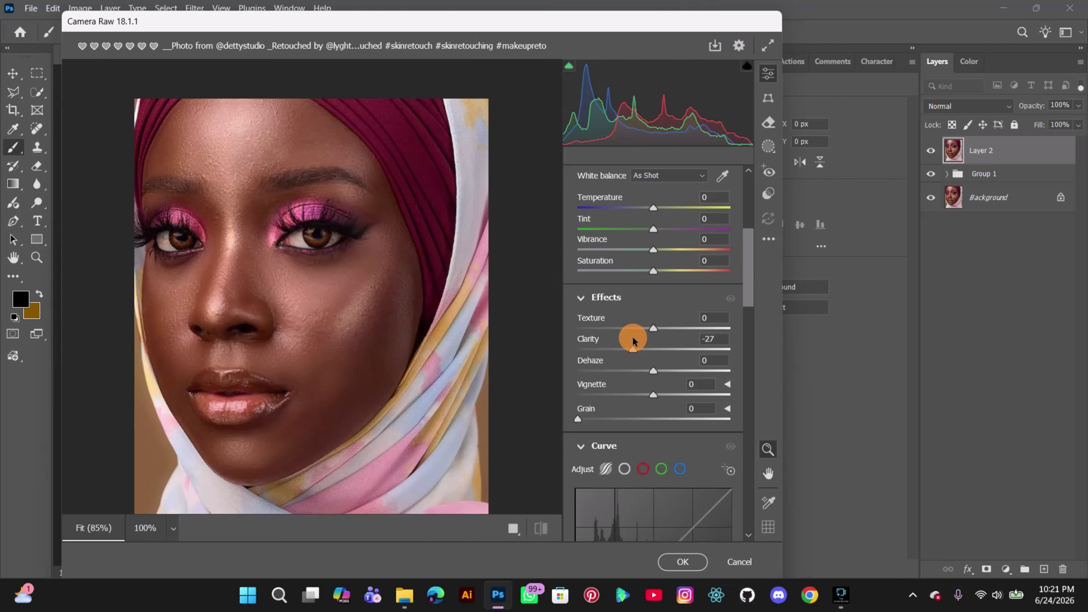
pyautogui.moveTo(633, 341)
pyautogui.mouseDown()
pyautogui.moveTo(651, 330)
pyautogui.moveTo(639, 334)
pyautogui.mouseUp()
# In the Camera Raw Detail settings, increase Sharpening and add a small amount of Noise Reduction
pyautogui.scroll(-5, 679, 346)
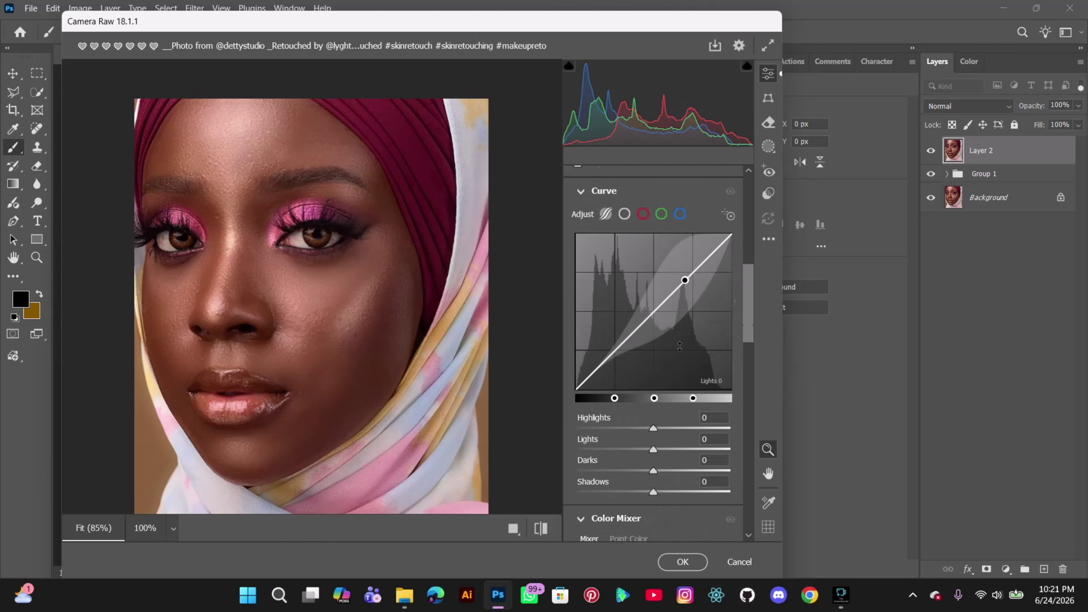
pyautogui.scroll(-3, 680, 346)
pyautogui.scroll(5, 632, 291)
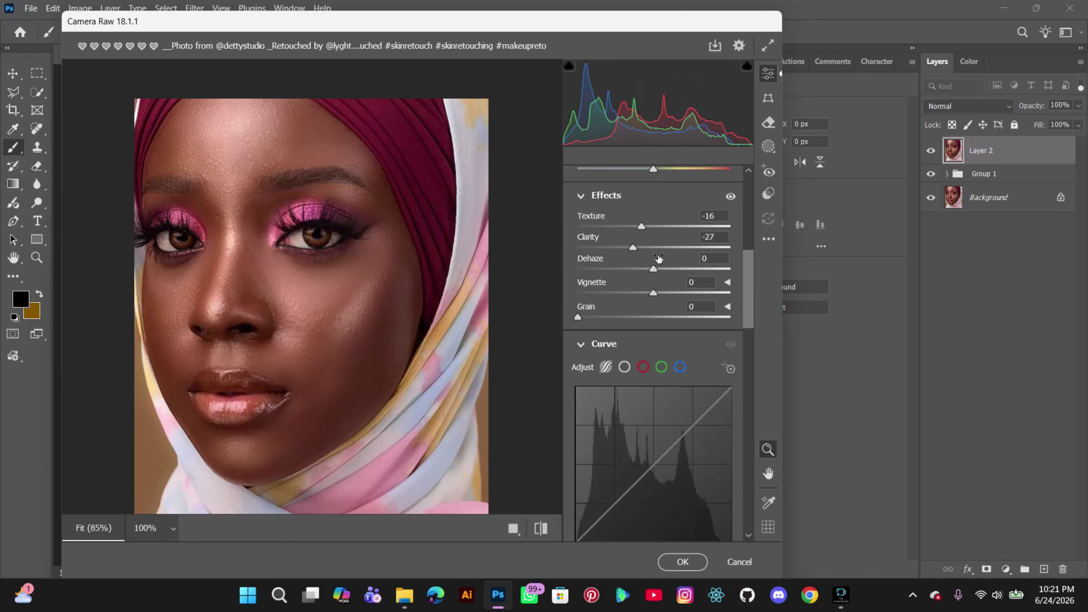
pyautogui.scroll(-10, 636, 266)
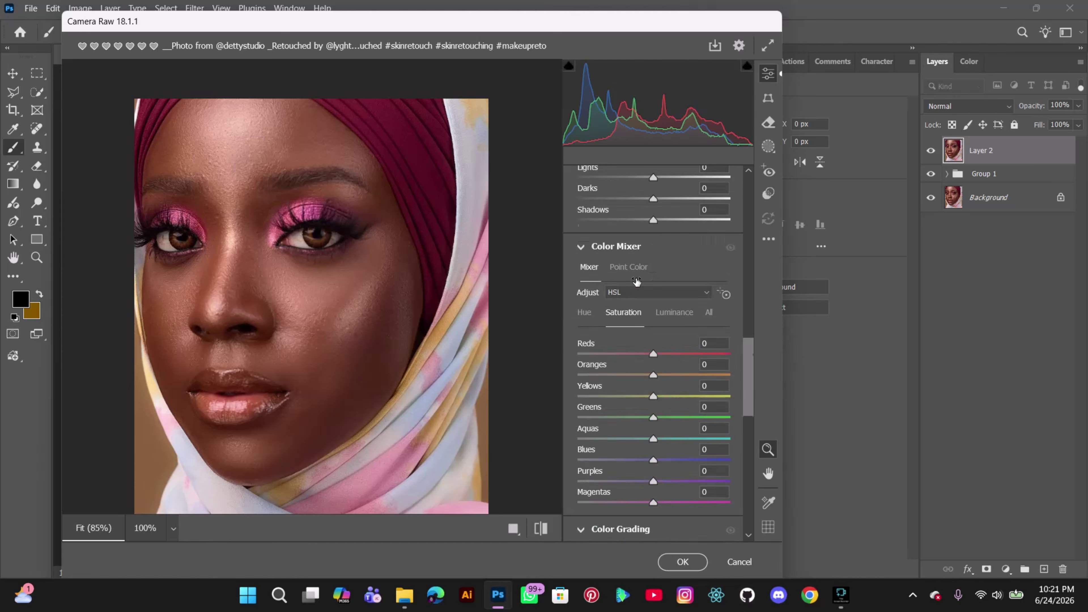
pyautogui.scroll(-3, 642, 318)
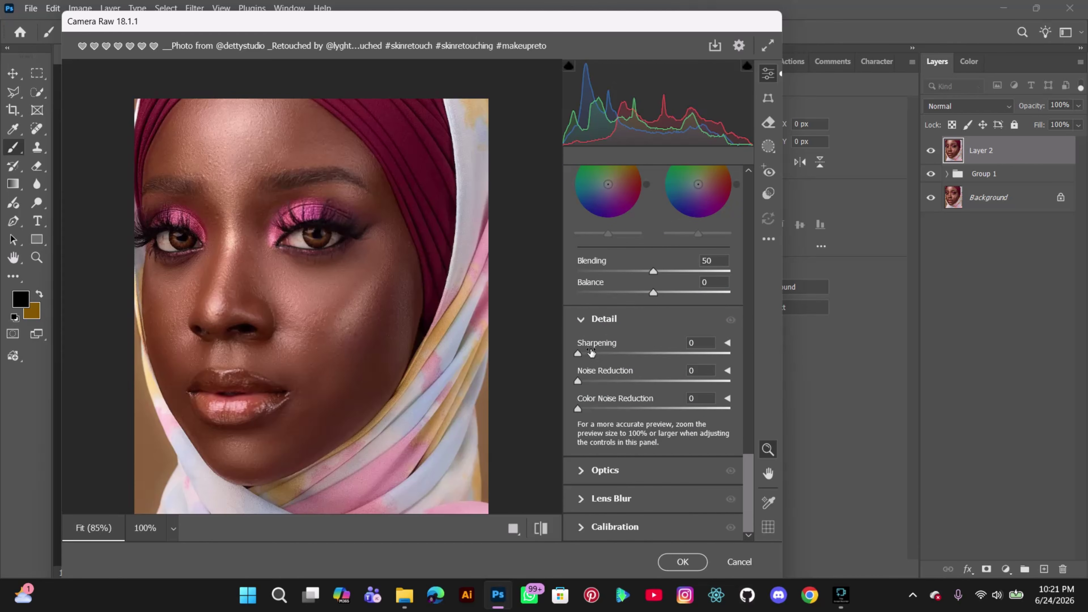
pyautogui.moveTo(591, 349); pyautogui.dragTo(623, 356)
pyautogui.moveTo(582, 379); pyautogui.dragTo(589, 388)
pyautogui.moveTo(585, 387); pyautogui.dragTo(584, 391)
# Set the Camera Raw Highlights to +18 and Exposure to +0.05, check the preview and apply the filter
pyautogui.scroll(8, 668, 412)
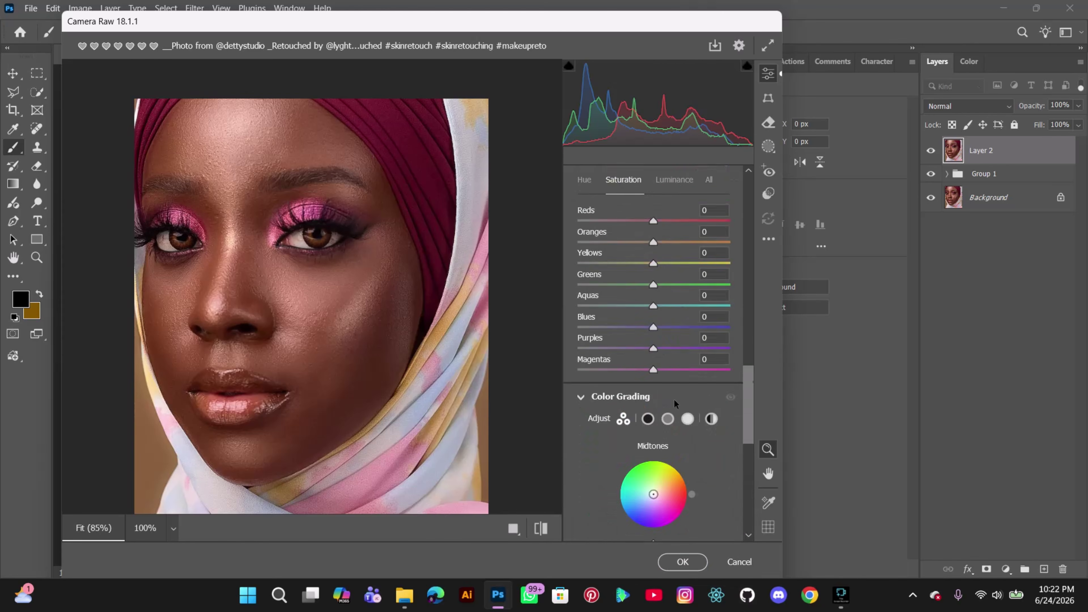
pyautogui.scroll(10, 674, 399)
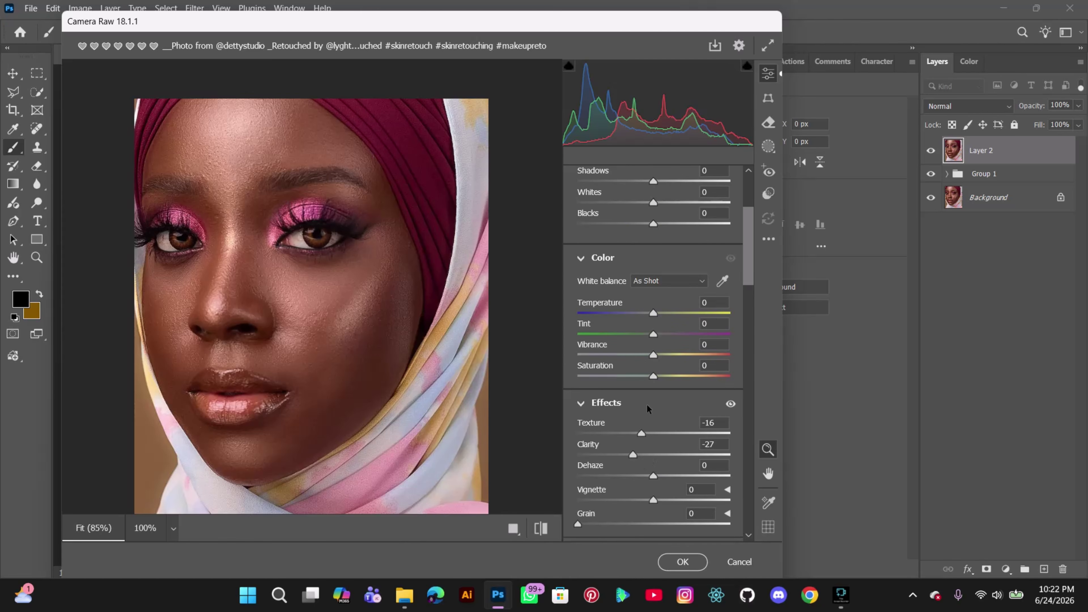
pyautogui.scroll(4, 645, 386)
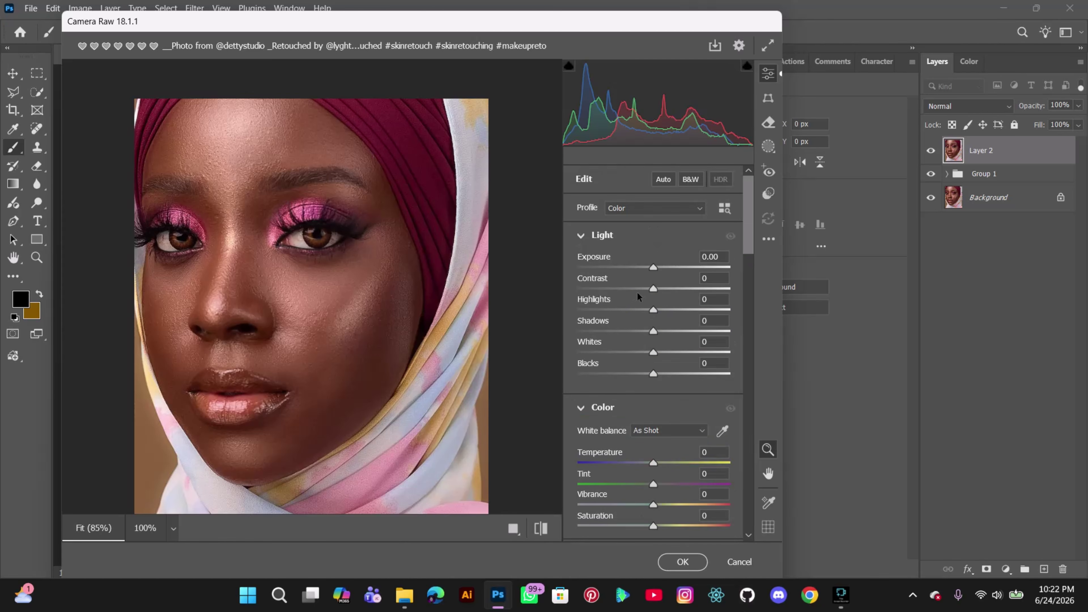
pyautogui.moveTo(659, 313)
pyautogui.mouseDown()
pyautogui.moveTo(712, 309)
pyautogui.moveTo(667, 312)
pyautogui.mouseUp()
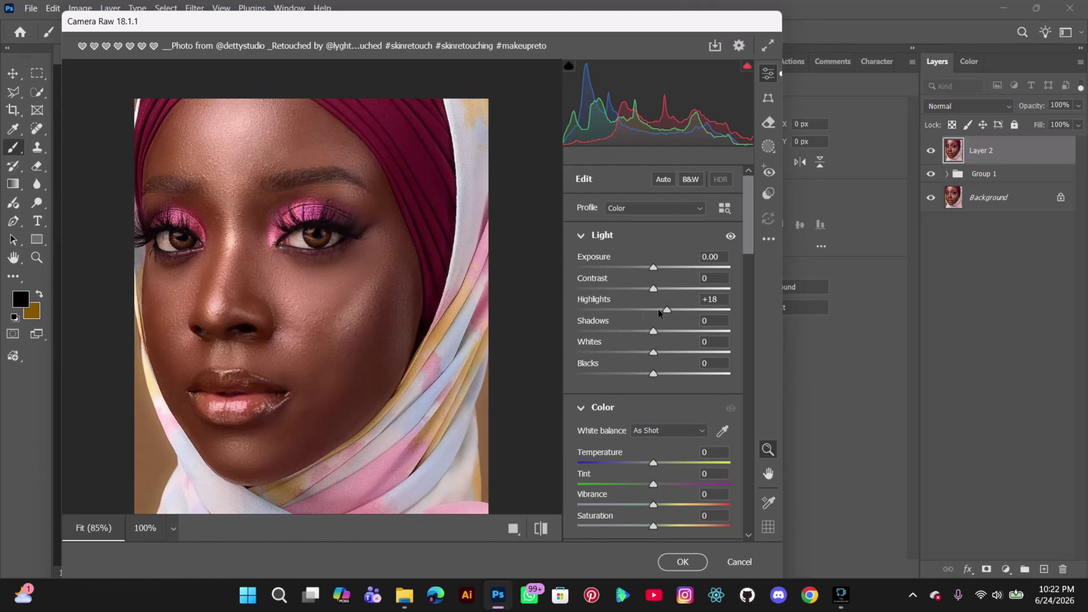
pyautogui.moveTo(652, 268); pyautogui.dragTo(656, 267)
pyautogui.scroll(5, 393, 343)
pyautogui.scroll(-10, 393, 345)
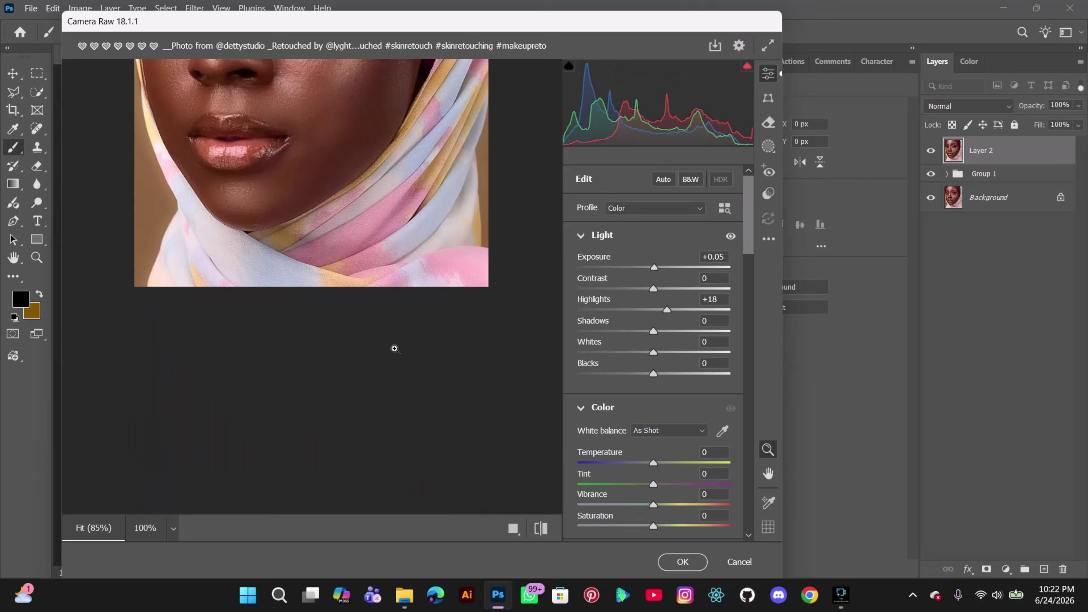
pyautogui.scroll(6, 393, 346)
pyautogui.click(668, 562)
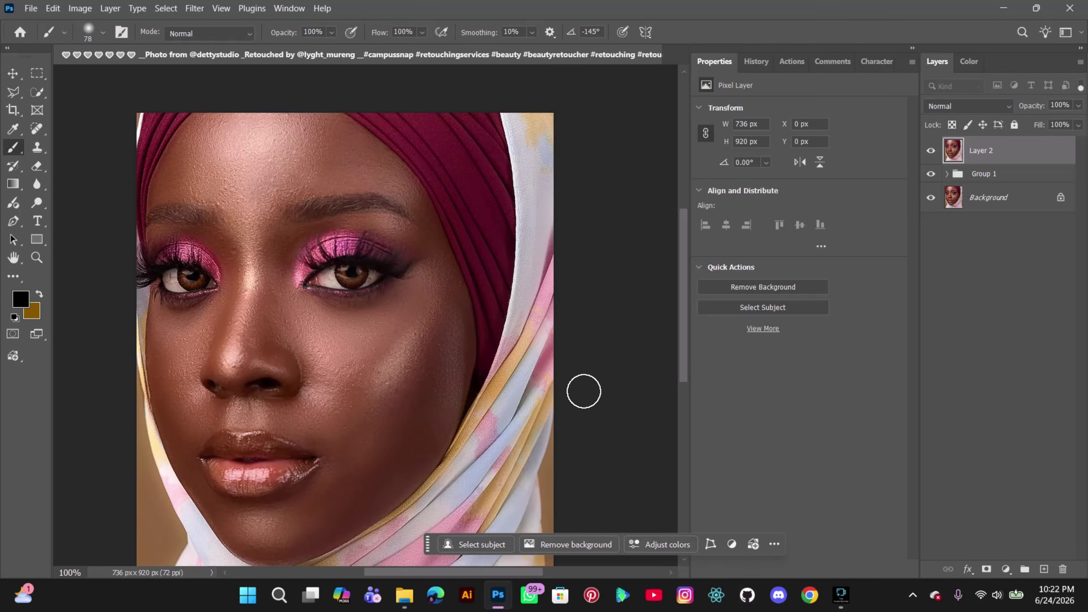
# Compare the portrait before and after the Camera Raw edit by toggling the top layer, and view it at 66.67%
pyautogui.scroll(-2, 578, 286)
pyautogui.scroll(3, 570, 279)
pyautogui.scroll(3, 571, 281)
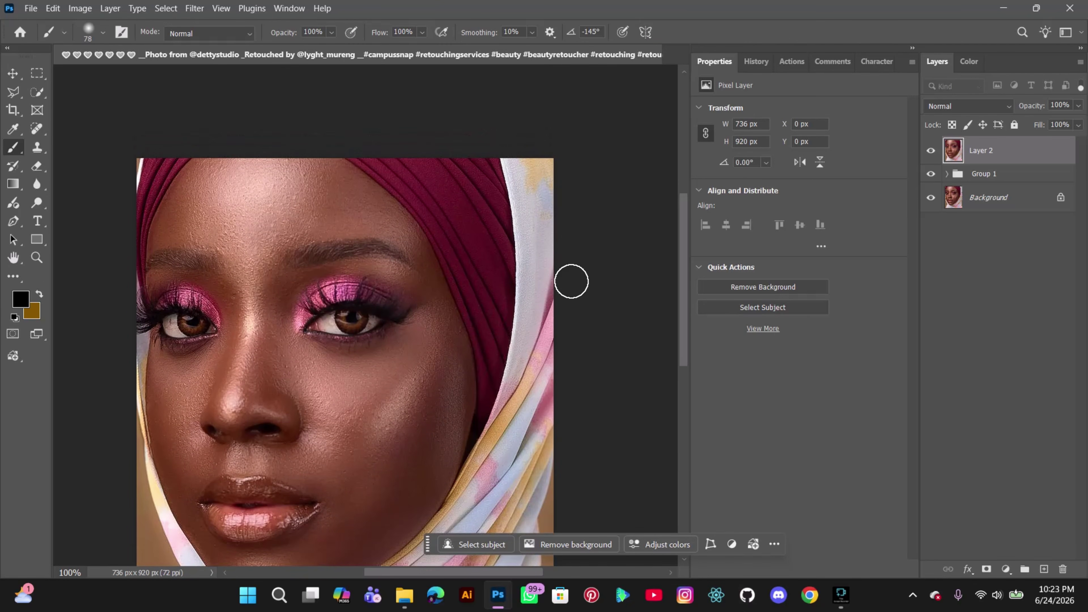
pyautogui.click(930, 151)
pyautogui.click(931, 151)
pyautogui.click(931, 151)
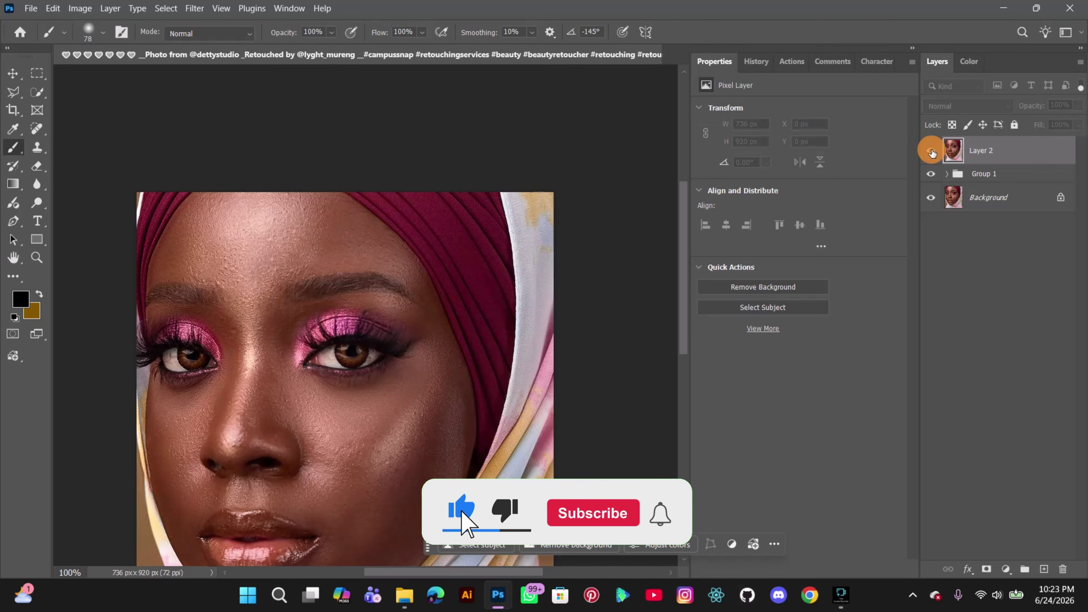
pyautogui.click(930, 151)
pyautogui.click(931, 150)
pyautogui.click(930, 150)
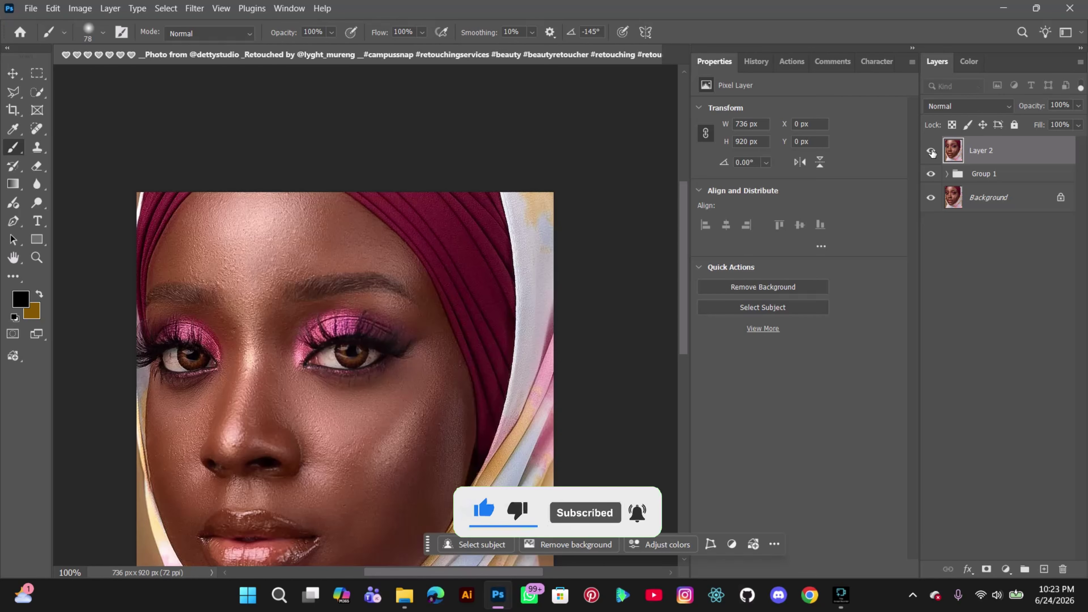
pyautogui.hotkey('ctrl', '-')
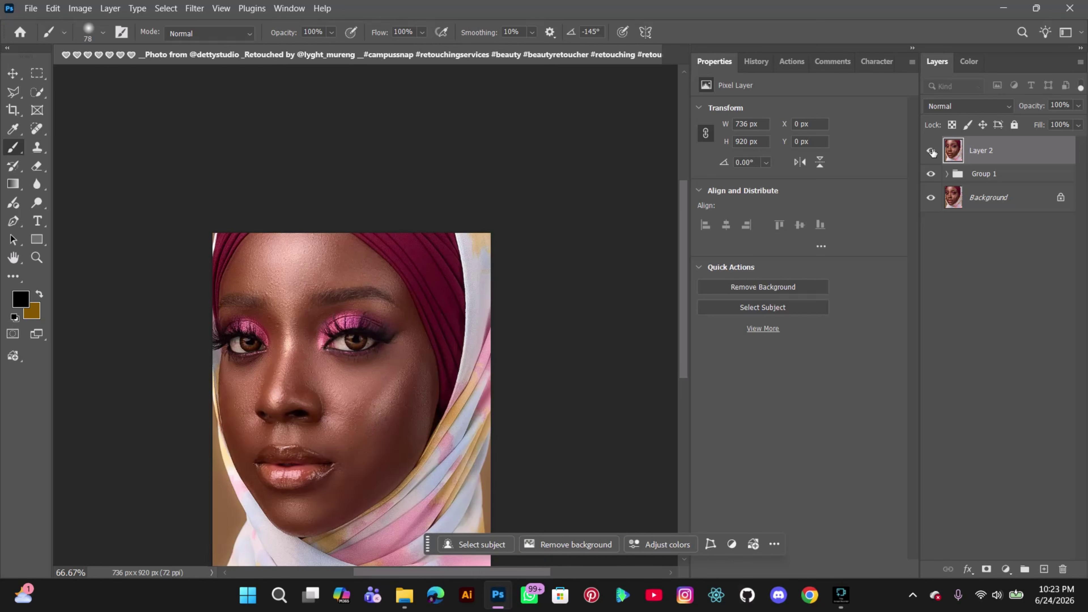
# Select the white areas on both sides of the iris in the image's left eye with the Quick Selection tool
pyautogui.hotkey('ctrl', '+')
pyautogui.hotkey('ctrl', '-')
pyautogui.hotkey('ctrl', '+')
pyautogui.hotkey('ctrl', '+')
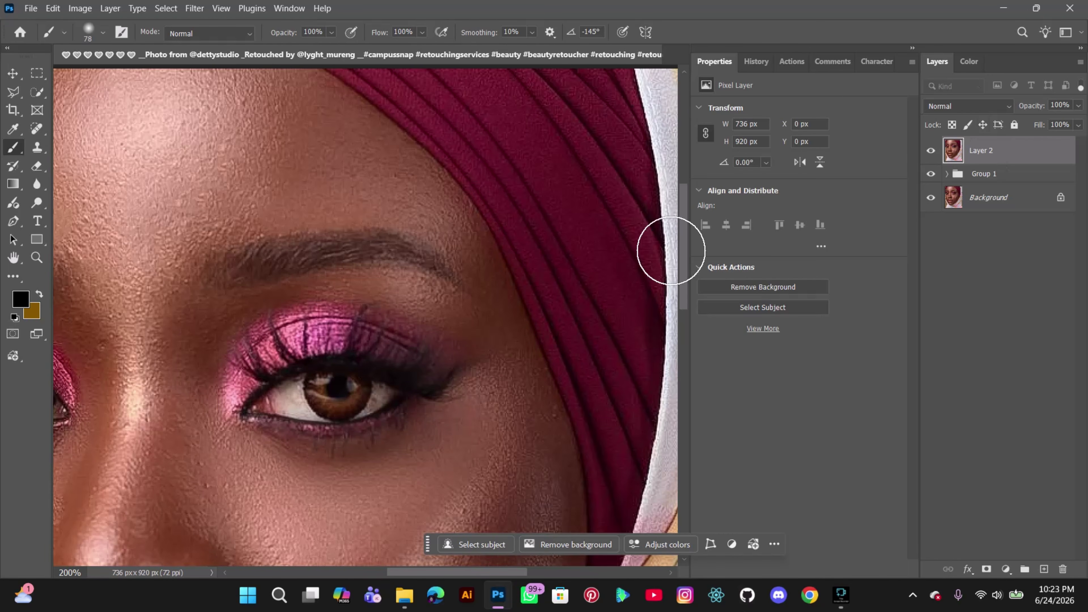
pyautogui.click(37, 92)
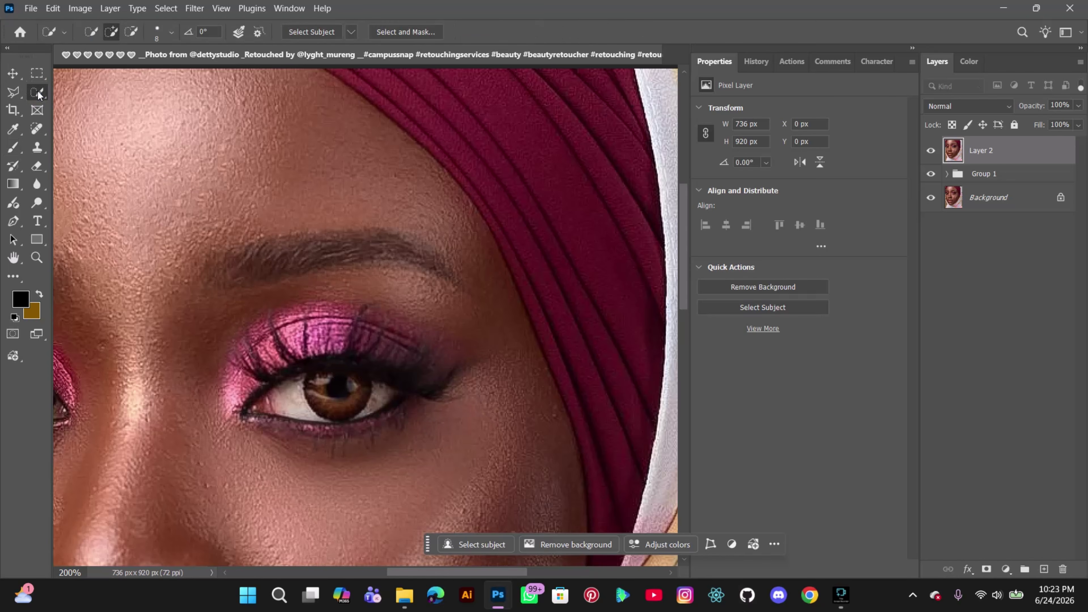
pyautogui.scroll(-2, 317, 334)
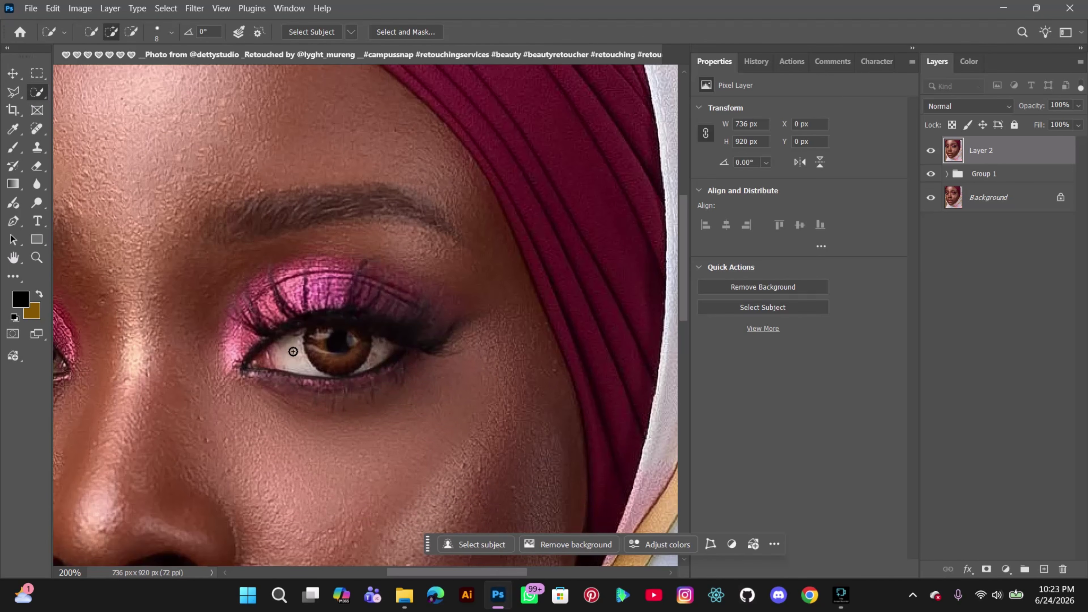
pyautogui.scroll(-1, 292, 352)
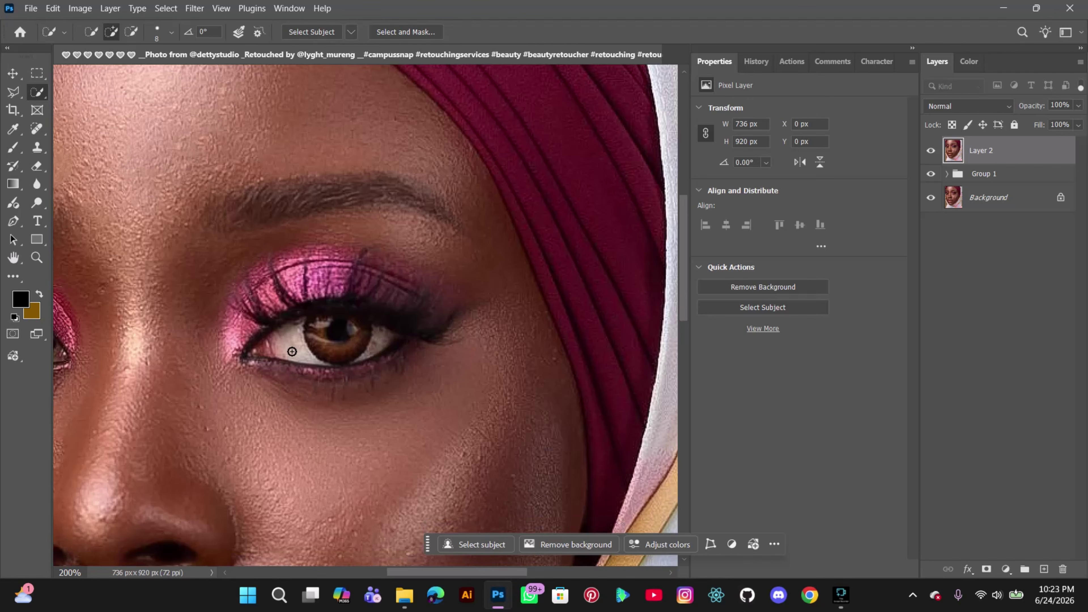
pyautogui.scroll(-8, 292, 352)
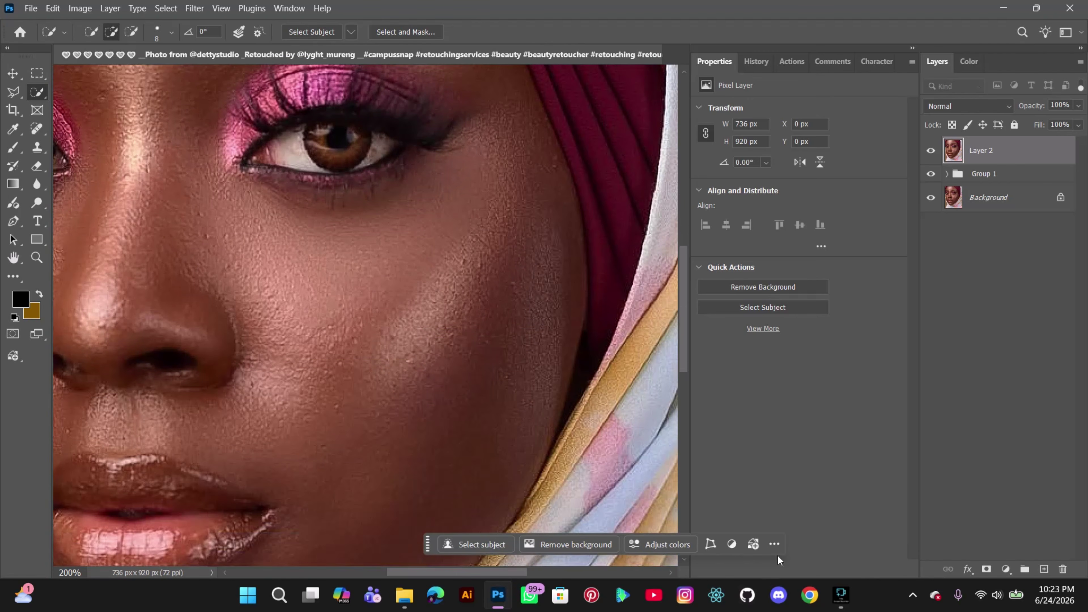
pyautogui.moveTo(686, 366)
pyautogui.mouseDown()
pyautogui.moveTo(689, 438)
pyautogui.moveTo(684, 381)
pyautogui.mouseUp()
pyautogui.scroll(6, 439, 355)
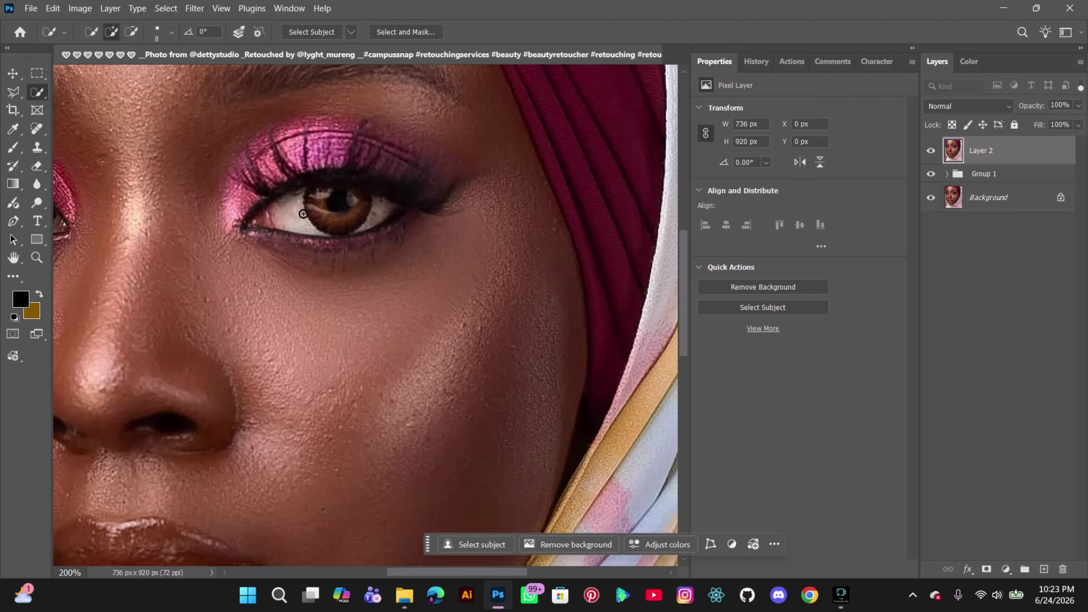
pyautogui.scroll(1, 291, 213)
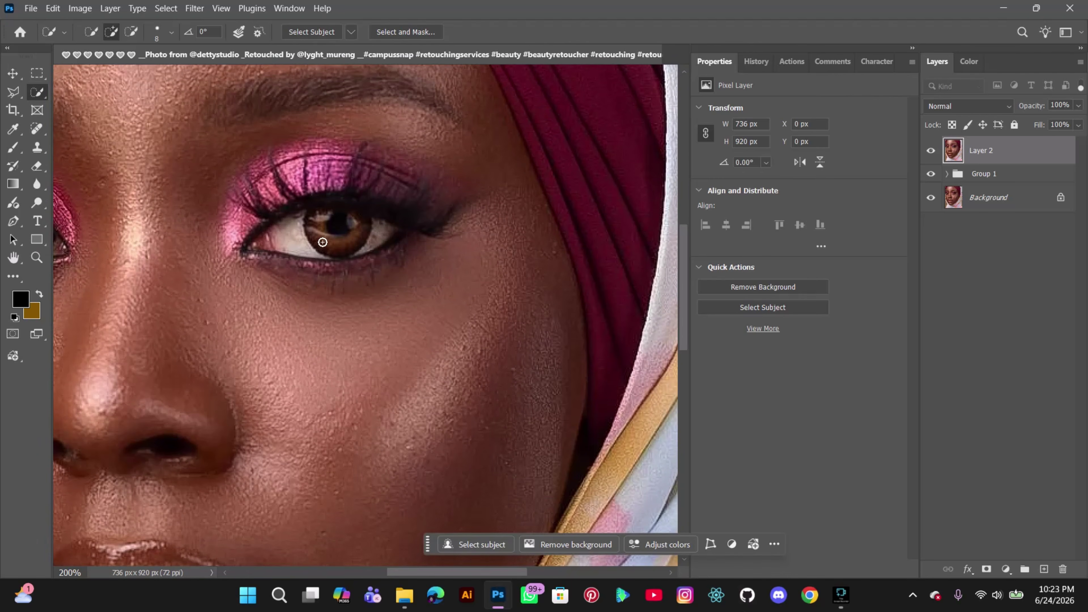
pyautogui.scroll(1, 351, 308)
pyautogui.moveTo(412, 571); pyautogui.dragTo(326, 476)
pyautogui.moveTo(237, 273); pyautogui.dragTo(238, 277)
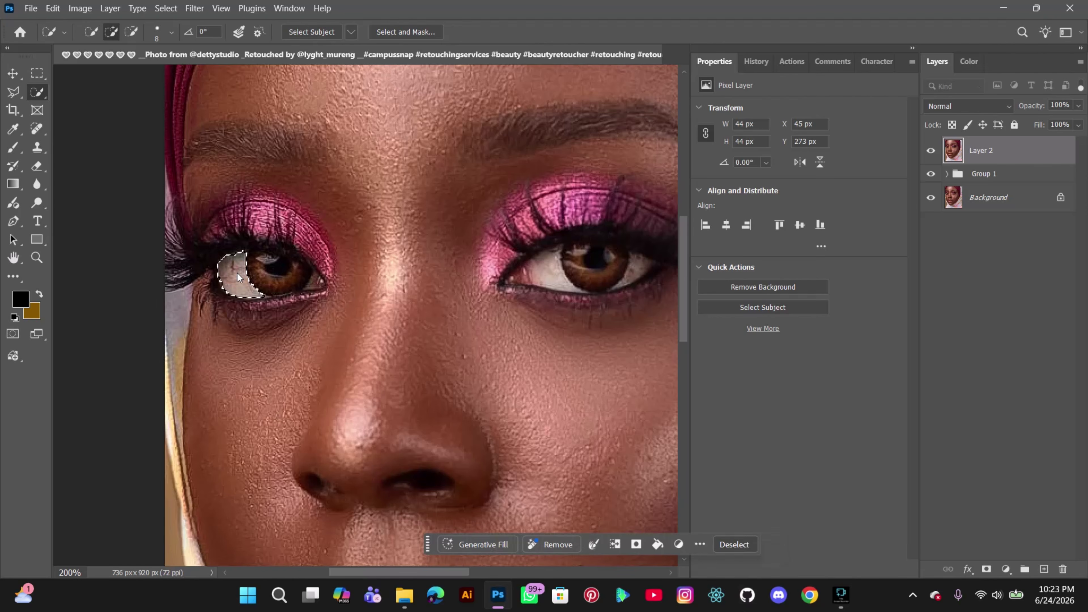
pyautogui.moveTo(315, 283); pyautogui.dragTo(330, 285)
# Add the white areas on both sides of the iris in the image's right eye to the selection
pyautogui.moveTo(531, 274)
pyautogui.mouseDown()
pyautogui.moveTo(547, 275)
pyautogui.moveTo(554, 254)
pyautogui.mouseUp()
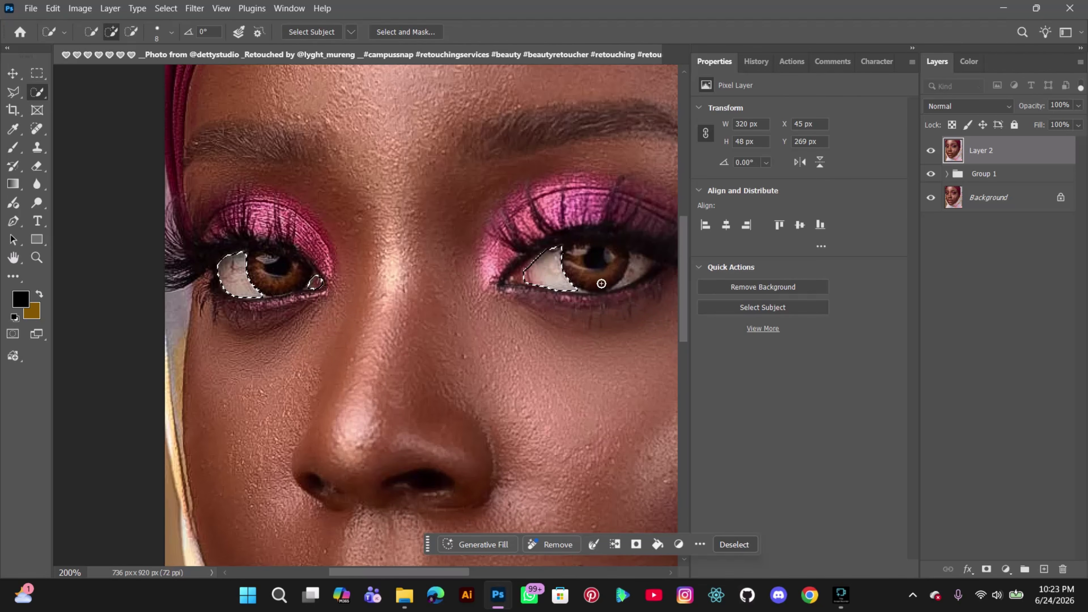
pyautogui.moveTo(642, 269); pyautogui.dragTo(664, 265)
pyautogui.hotkey('ctrl', 'z')
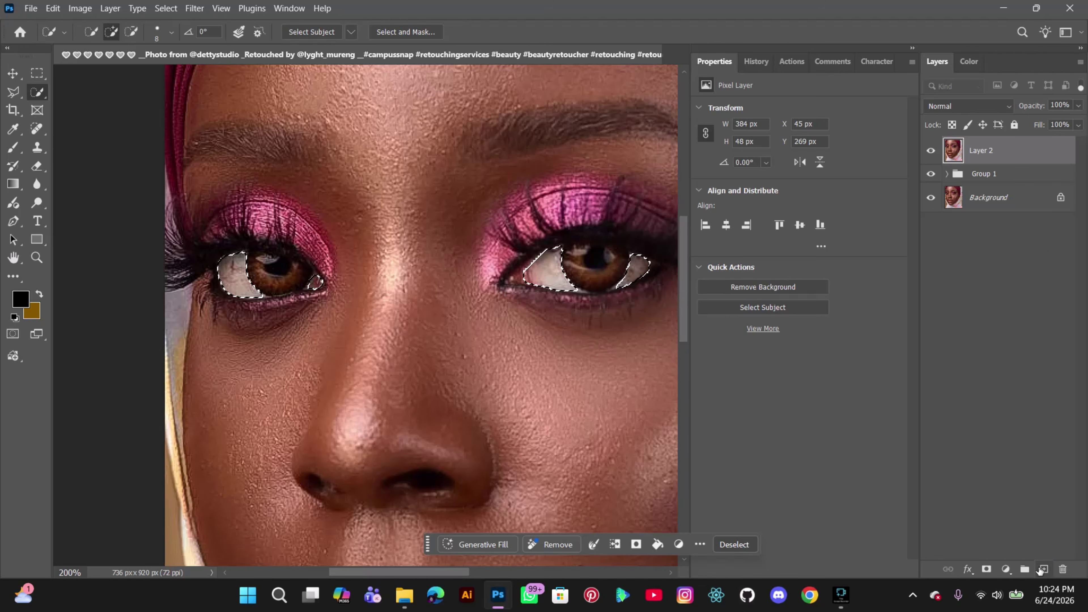
# Add a Hue/Saturation adjustment masked to the selected eye whites and set the Yellows to Saturation -100 and Lightness +100
pyautogui.click(1005, 569)
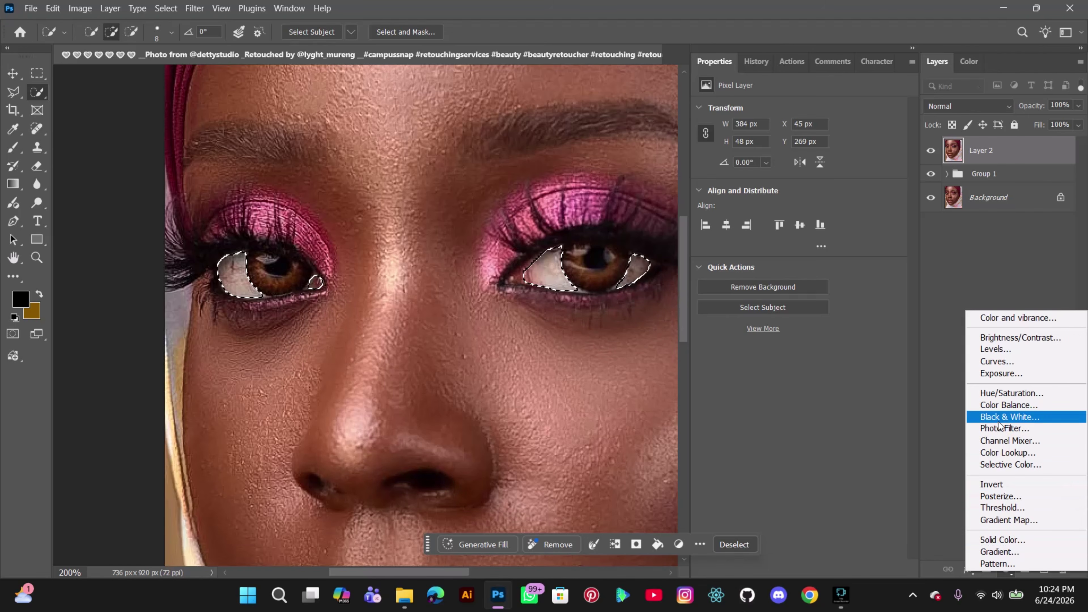
pyautogui.click(1026, 394)
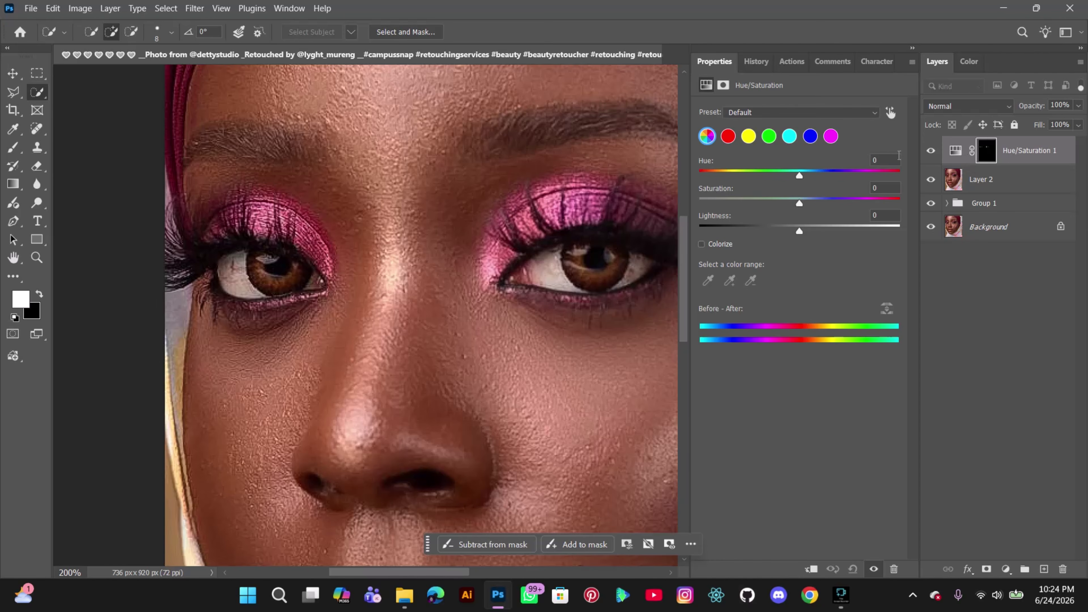
pyautogui.click(748, 136)
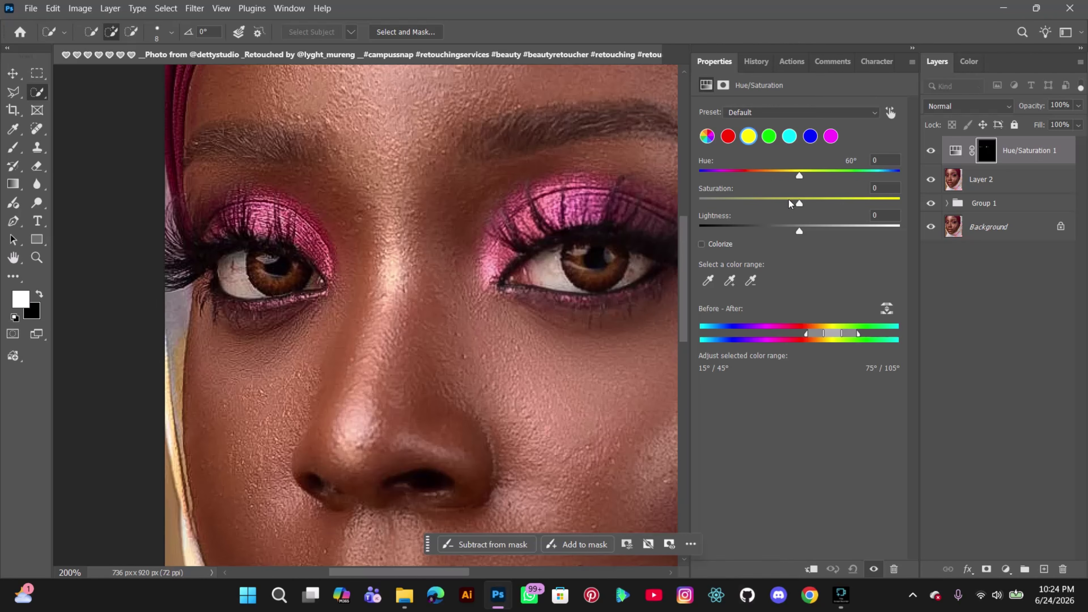
pyautogui.moveTo(799, 206); pyautogui.dragTo(602, 210)
pyautogui.moveTo(799, 232); pyautogui.dragTo(978, 233)
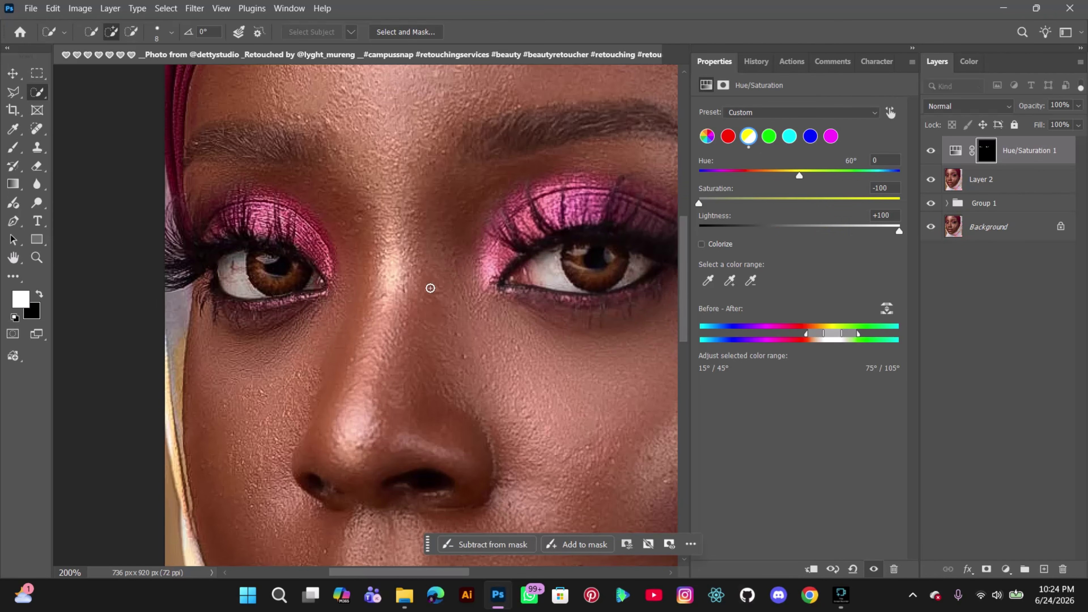
# Retarget the Hue/Saturation color range by sampling several tones from the whites of both eyes with the eyedropper
pyautogui.scroll(2, 432, 290)
pyautogui.scroll(1, 528, 285)
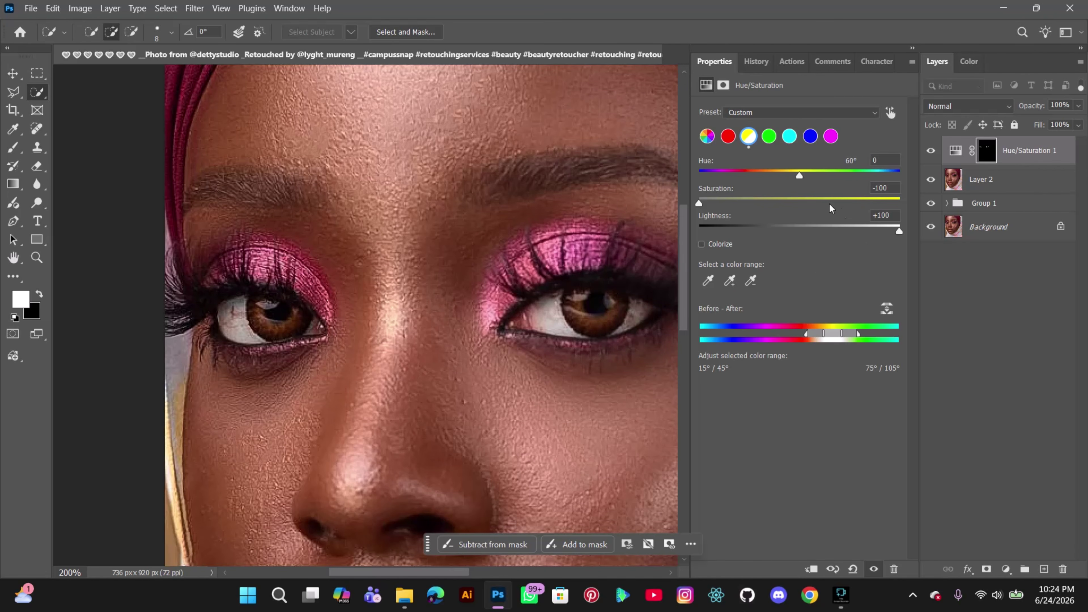
pyautogui.click(708, 280)
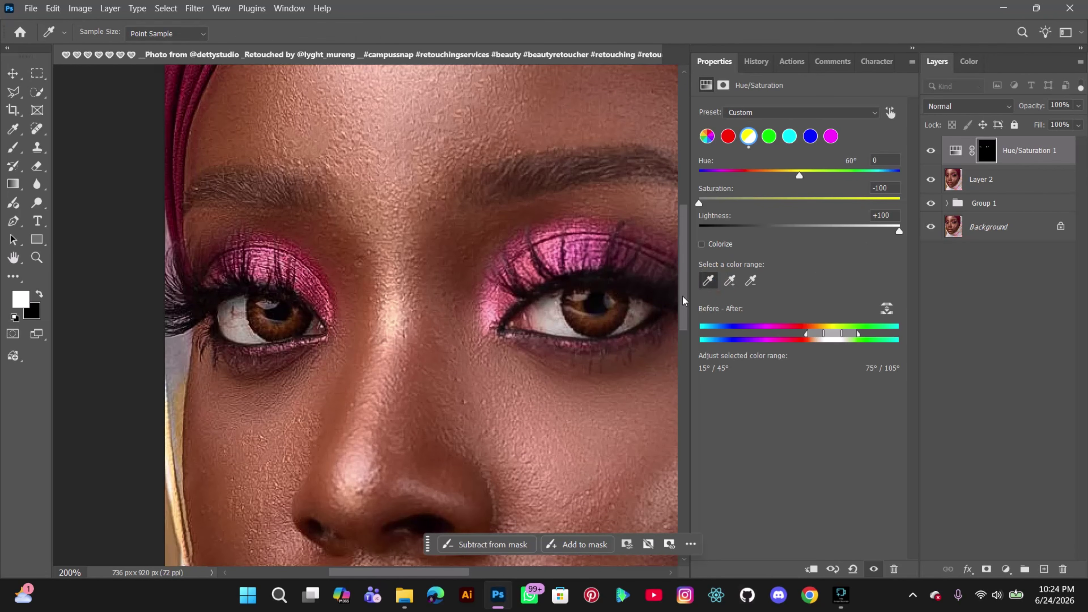
pyautogui.click(242, 313)
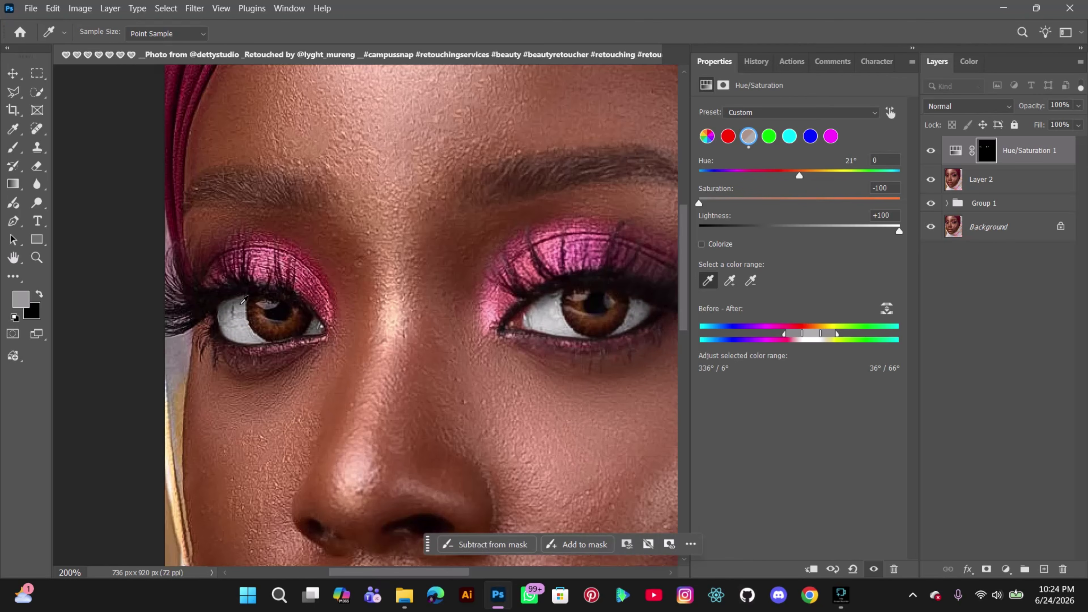
pyautogui.click(229, 305)
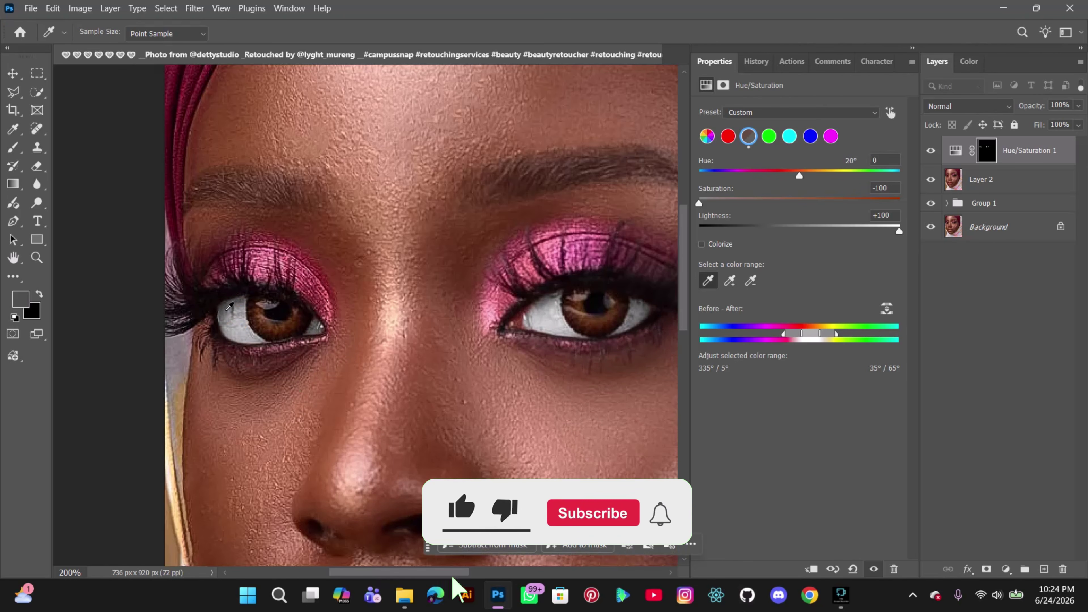
pyautogui.click(239, 316)
pyautogui.click(242, 334)
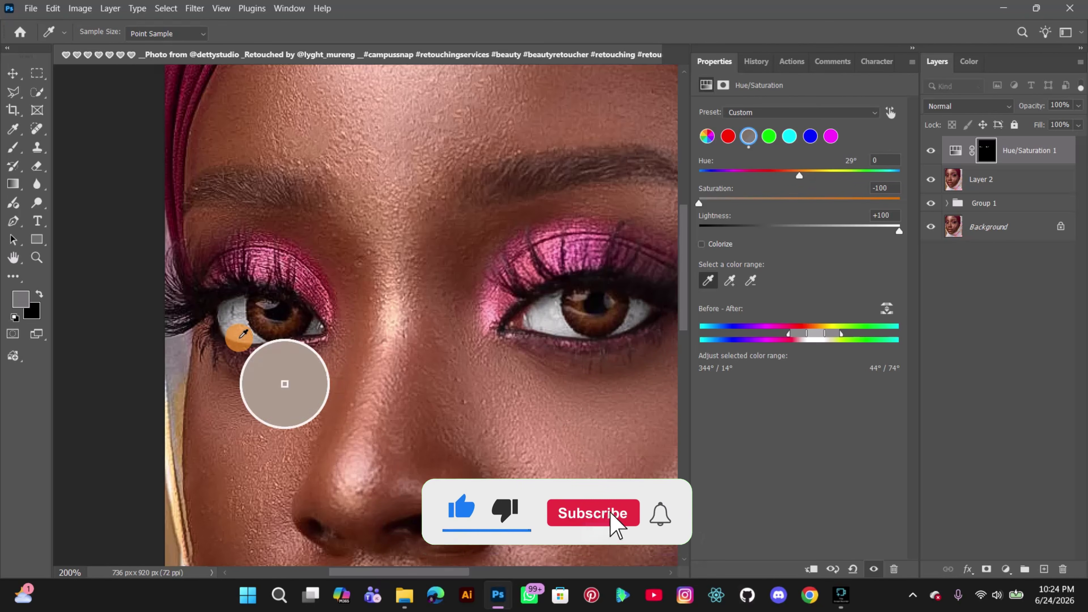
pyautogui.click(558, 307)
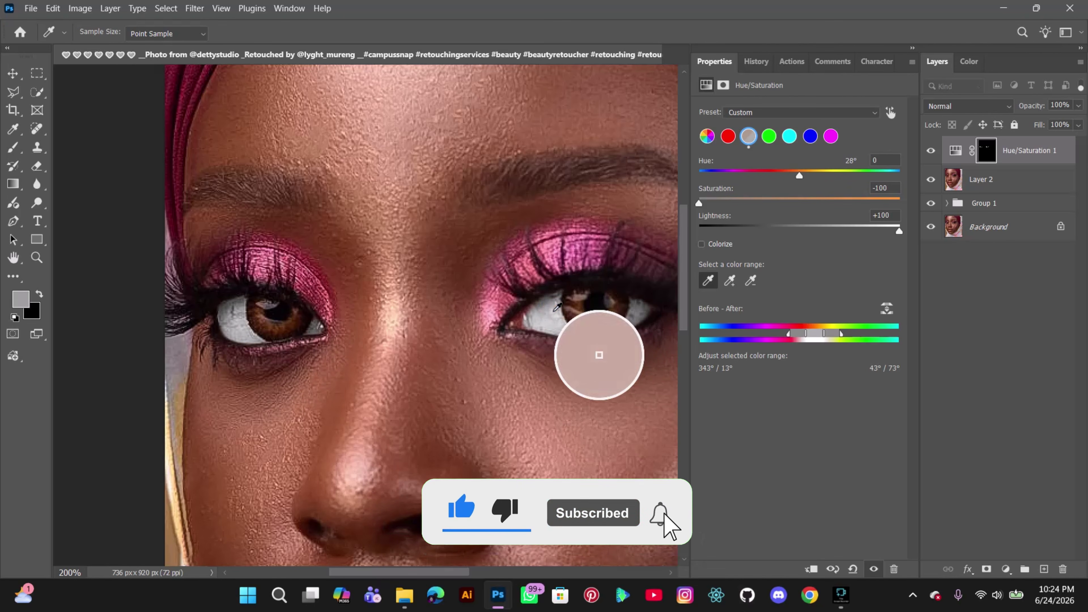
pyautogui.click(644, 306)
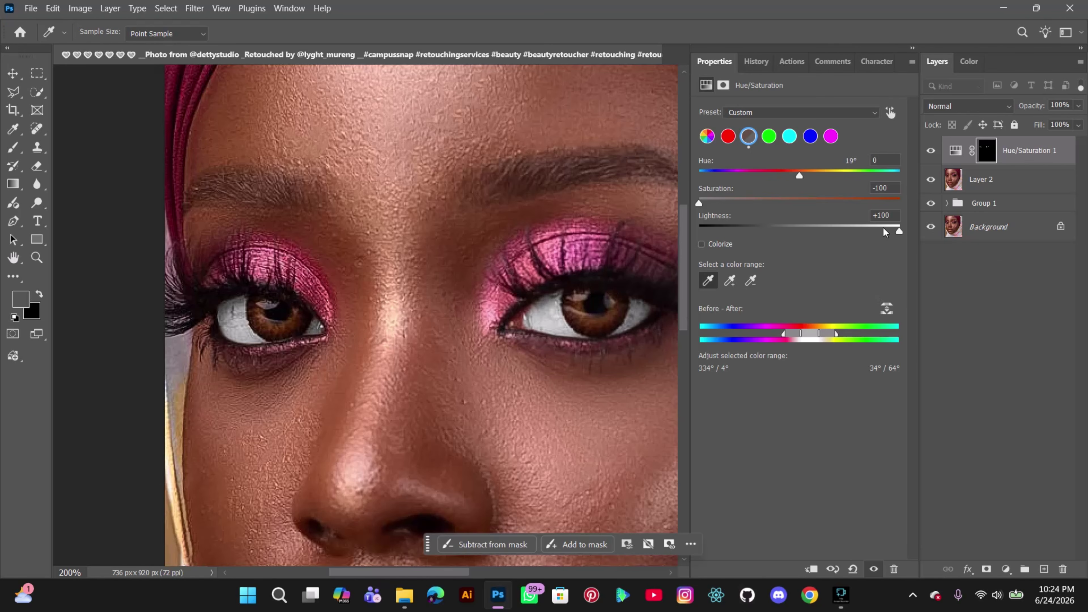
# Collapse the adjustment settings and compare the eyes at 100% with and without the Hue/Saturation layer
pyautogui.click(911, 48)
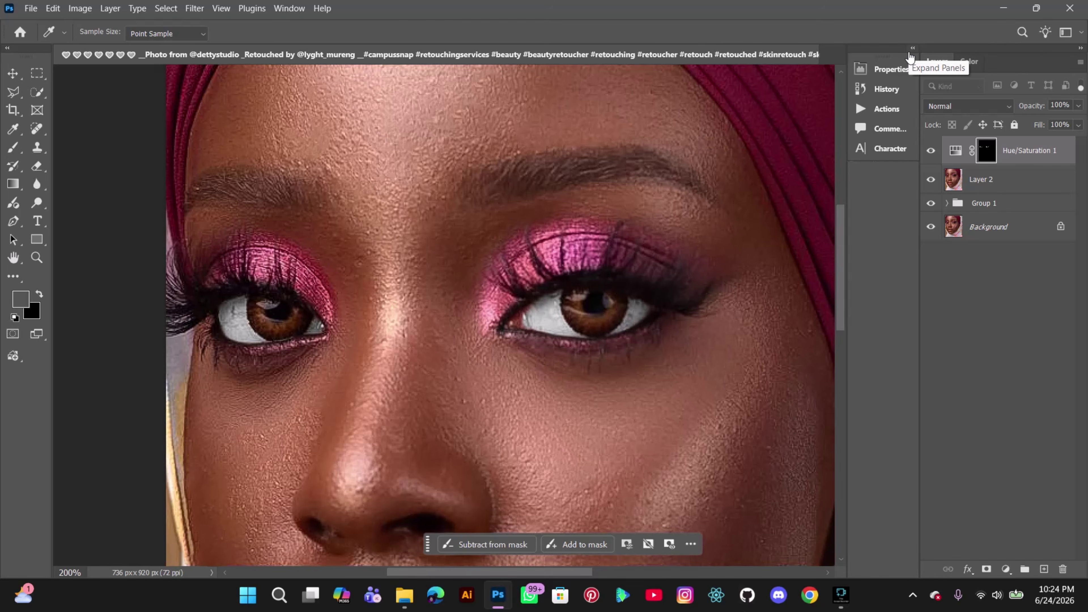
pyautogui.hotkey('ctrl', '-')
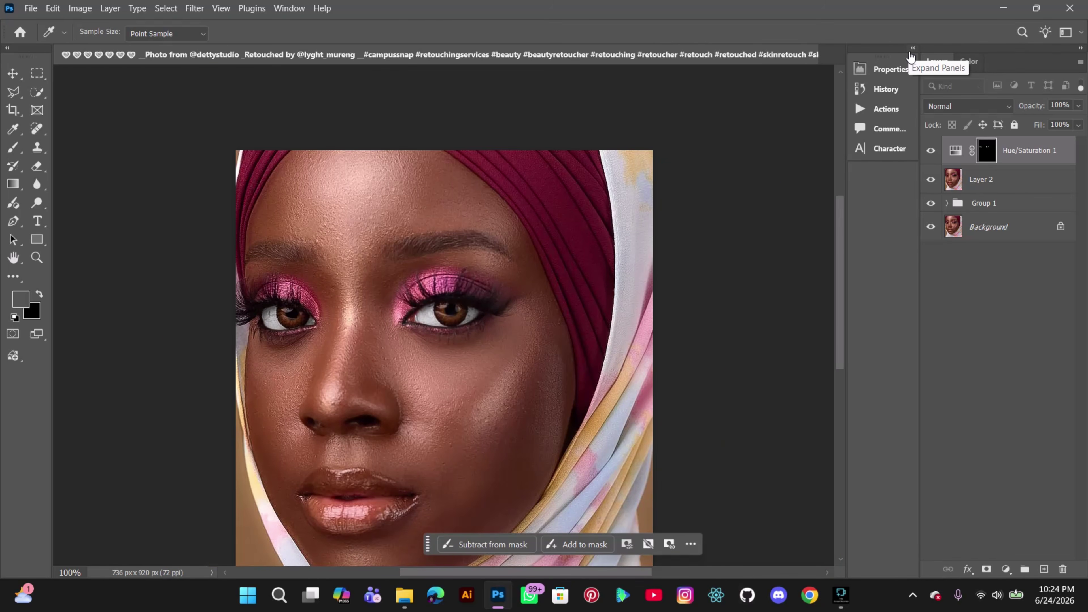
pyautogui.click(931, 151)
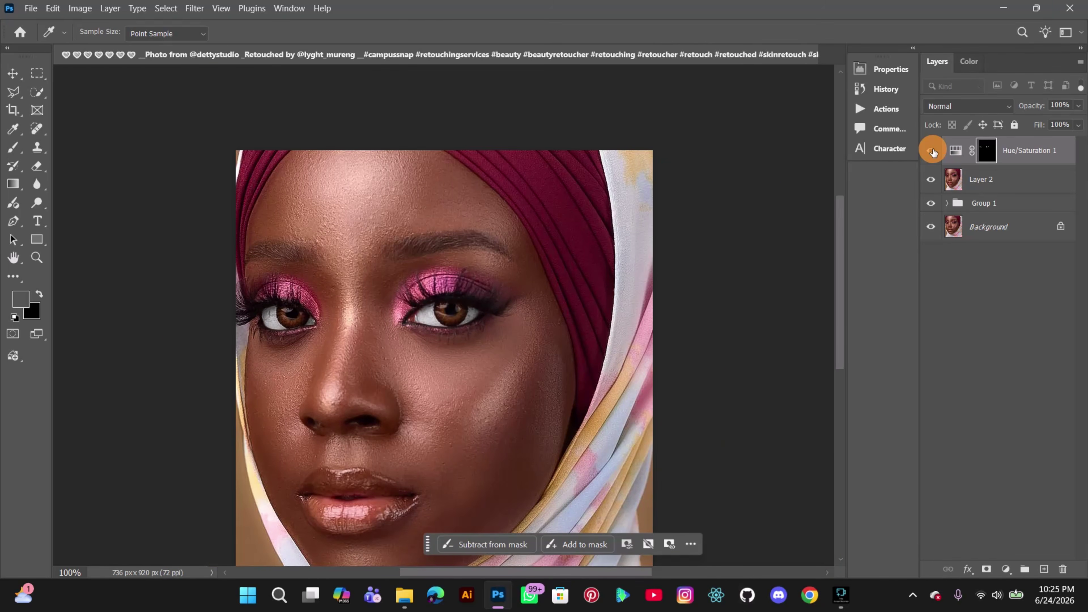
pyautogui.press('w')
pyautogui.click(931, 151)
pyautogui.click(932, 151)
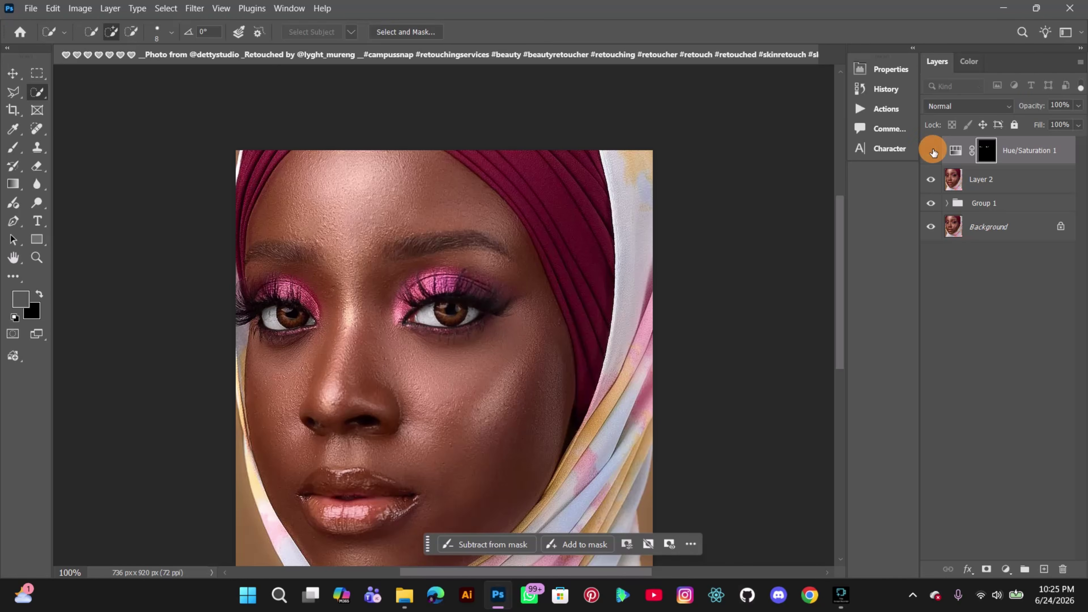
pyautogui.click(932, 152)
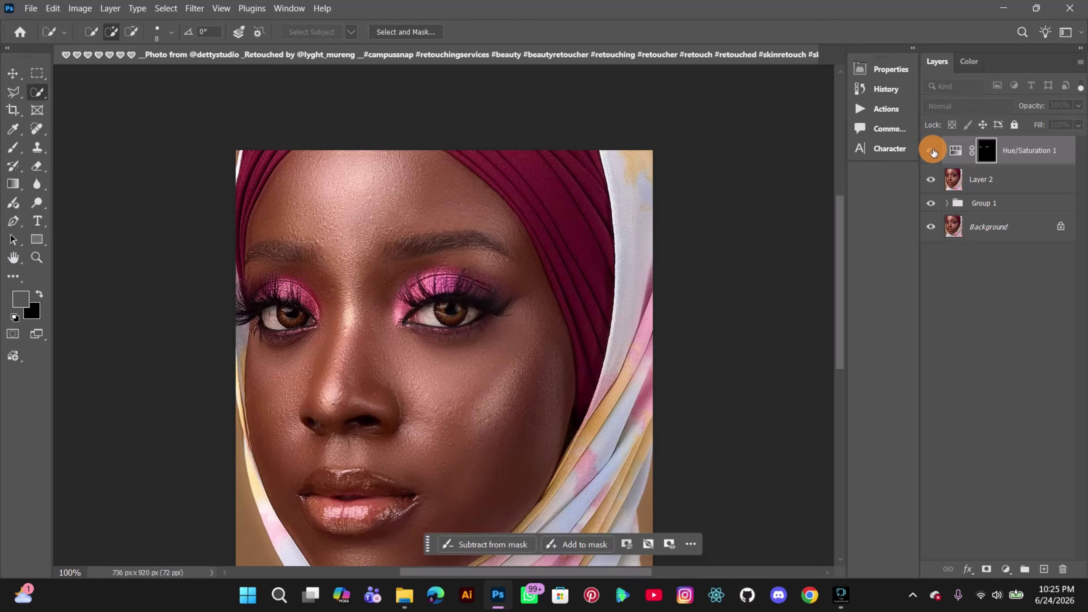
# On Layer 2, heal the small marks in the whites of both eyes with an 11 px Spot Healing Brush
pyautogui.click(1006, 179)
pyautogui.scroll(1, 306, 306)
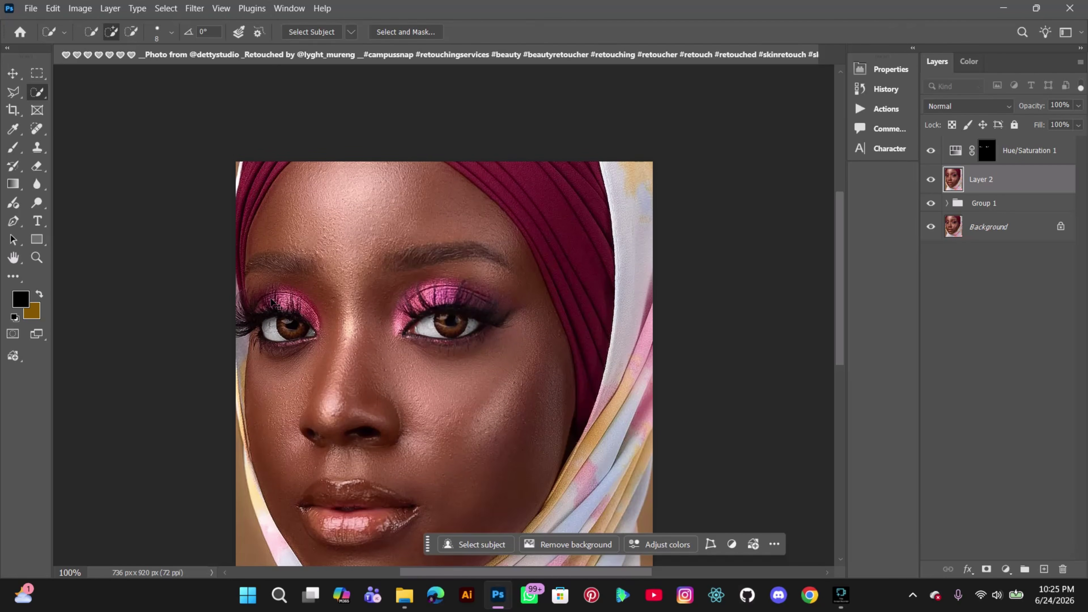
pyautogui.hotkey('ctrl', '+')
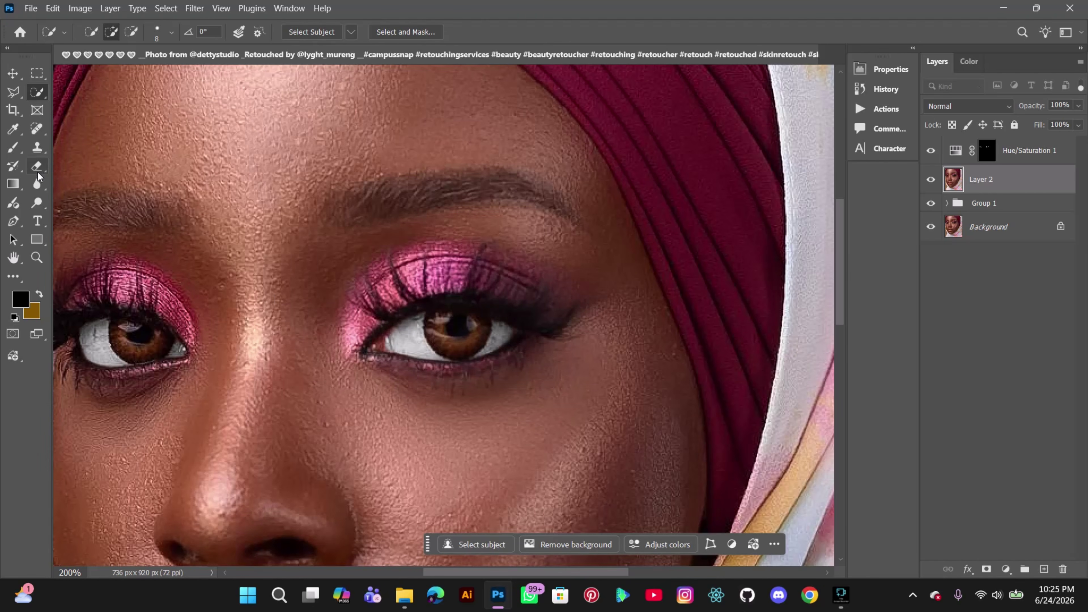
pyautogui.click(36, 156)
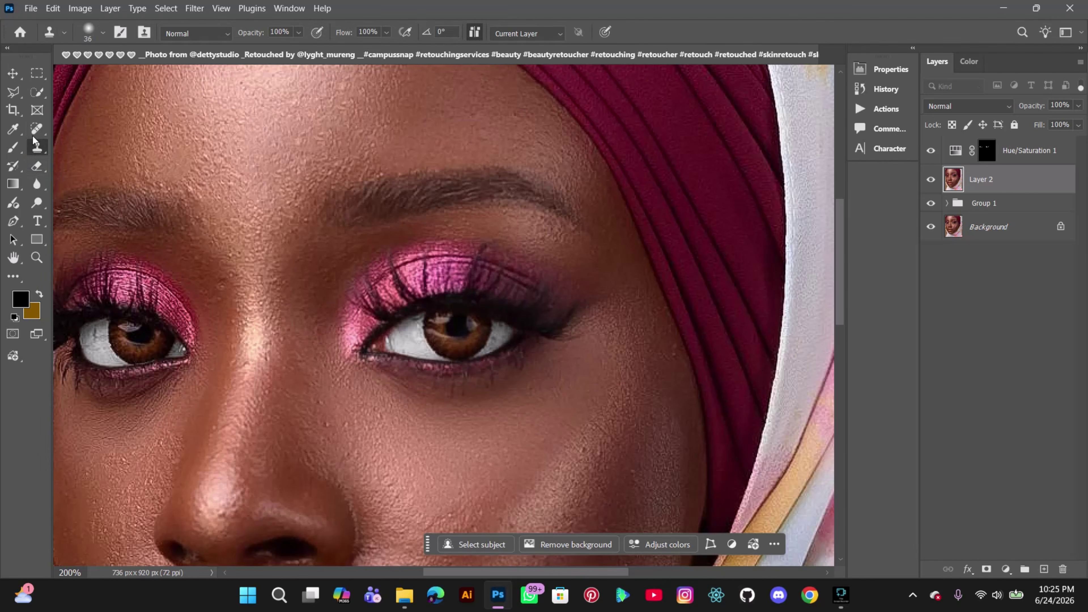
pyautogui.click(37, 129)
pyautogui.click(88, 31)
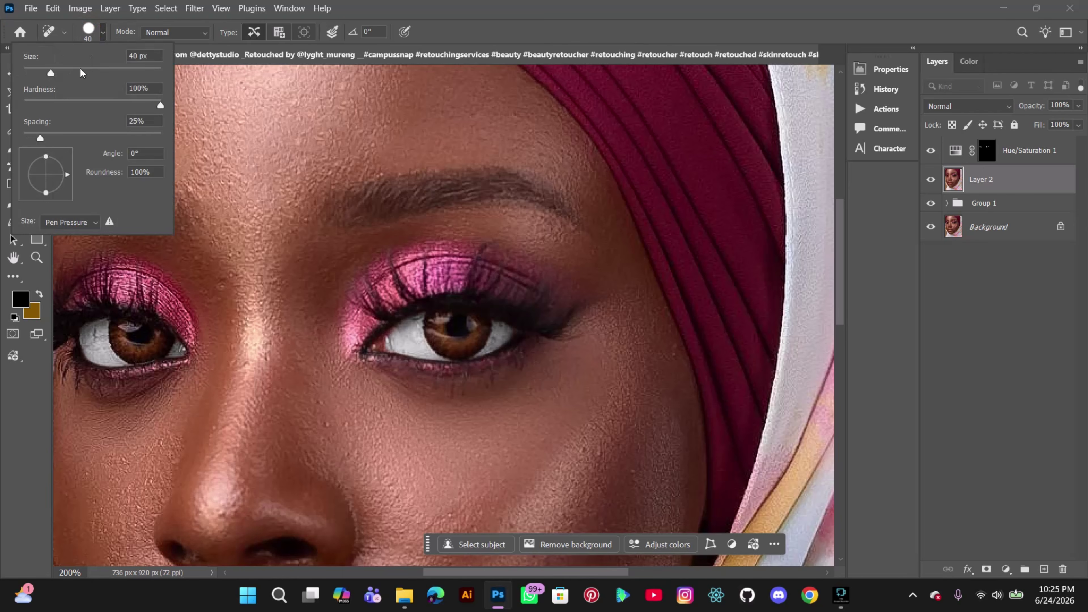
pyautogui.click(37, 71)
pyautogui.click(102, 35)
pyautogui.moveTo(33, 70); pyautogui.dragTo(31, 70)
pyautogui.press('Return')
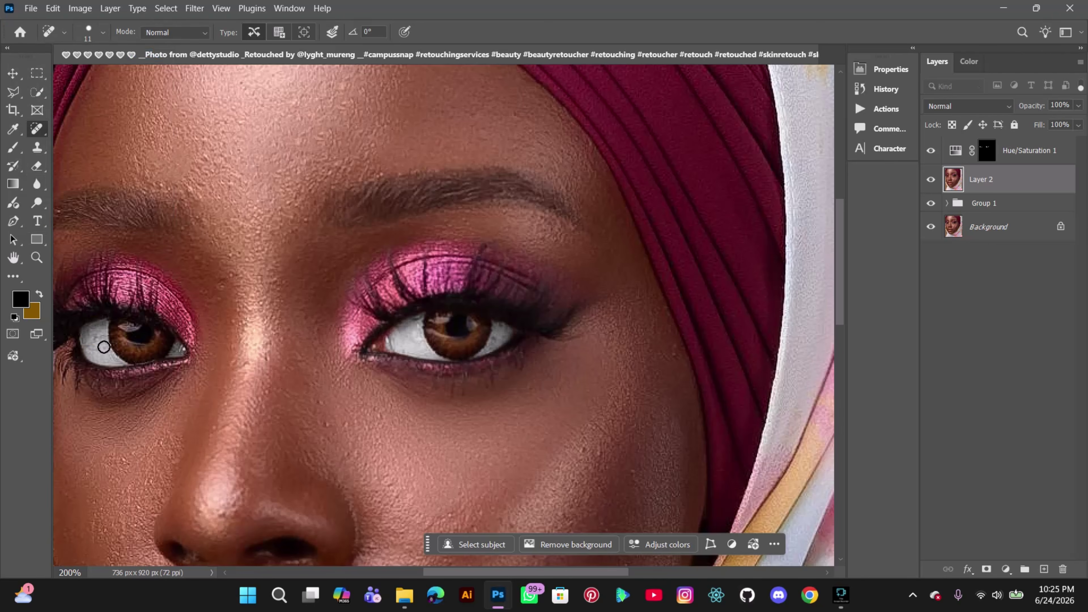
pyautogui.moveTo(96, 335); pyautogui.dragTo(91, 341)
pyautogui.click(89, 344)
pyautogui.click(92, 332)
pyautogui.click(100, 336)
pyautogui.click(98, 350)
pyautogui.click(496, 338)
# View the whole portrait at 66.67% and check the healed eyes by toggling the Hue/Saturation layer
pyautogui.hotkey('ctrl', '-')
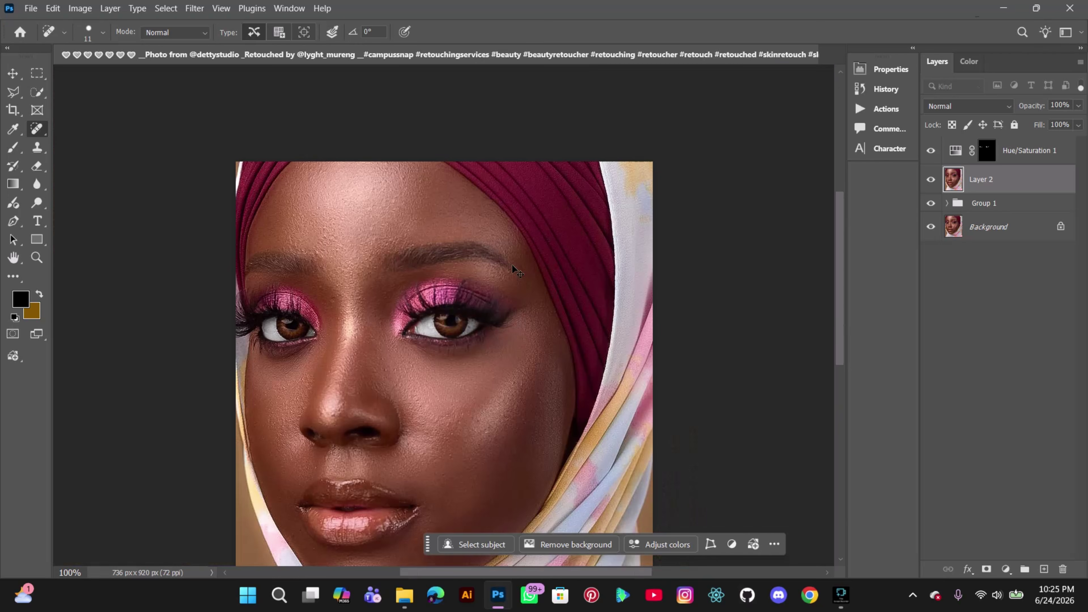
pyautogui.hotkey('ctrl', '-')
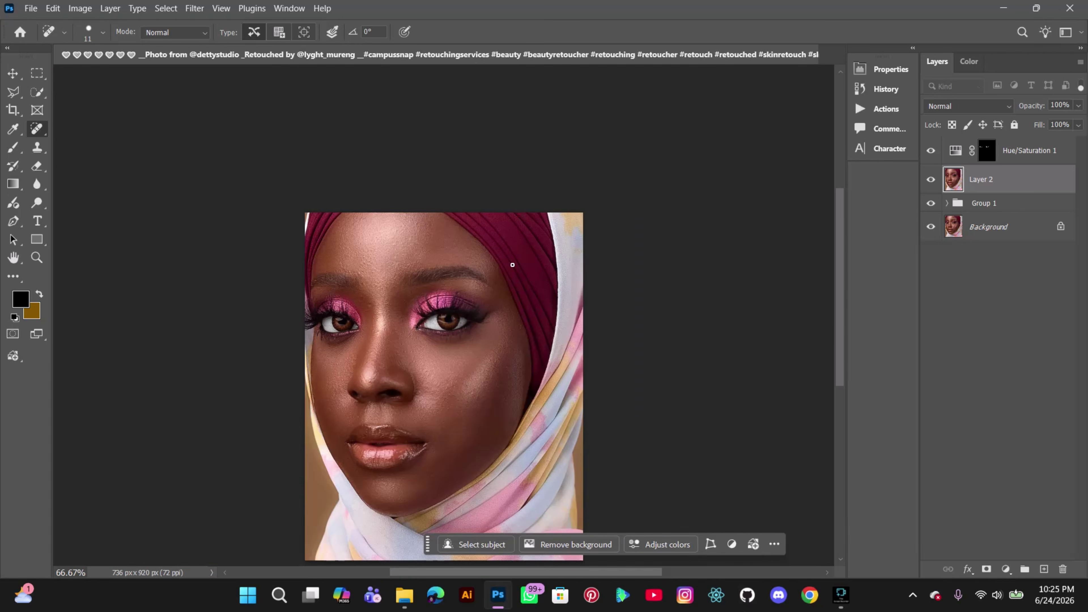
pyautogui.click(938, 152)
pyautogui.click(938, 153)
pyautogui.click(938, 152)
pyautogui.scroll(-2, 493, 314)
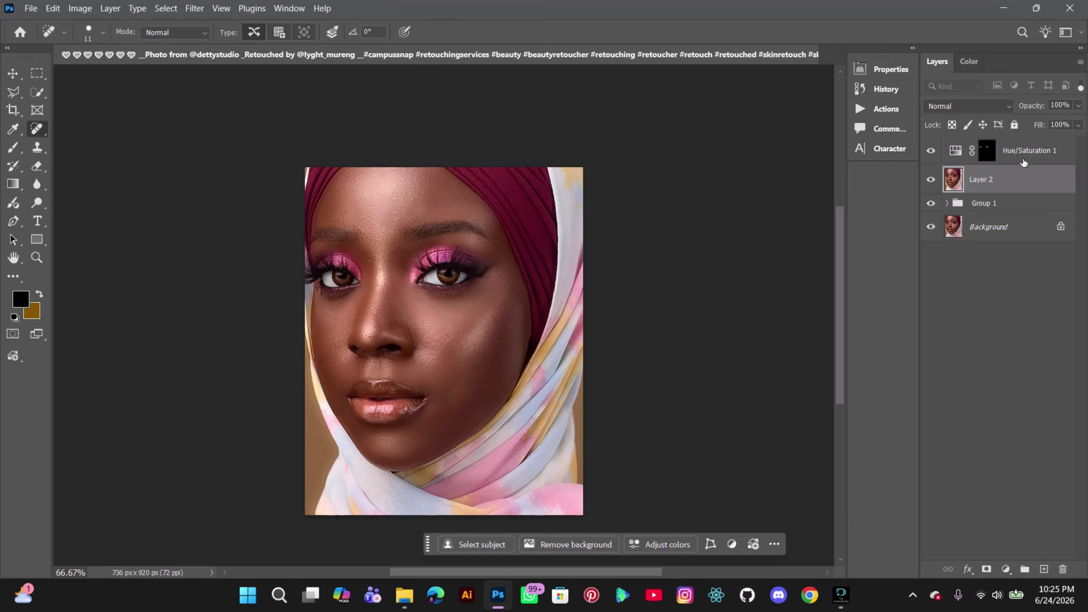
# Clip the Hue/Saturation 1 adjustment to Layer 2 and compare the portrait with and without Layer 2
pyautogui.click(1027, 150)
pyautogui.rightClick(1040, 151)
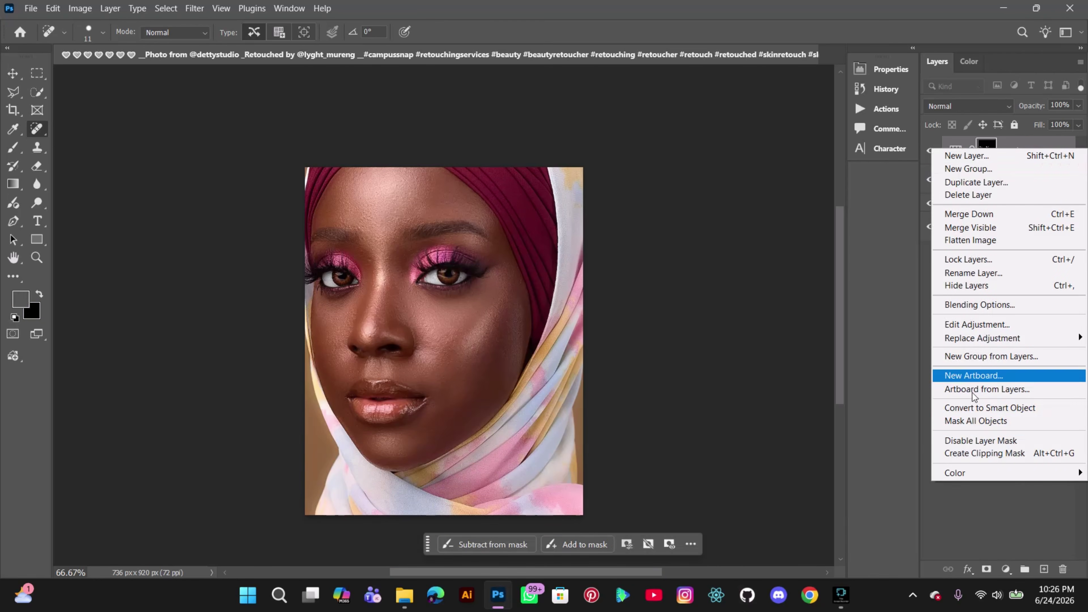
pyautogui.click(977, 453)
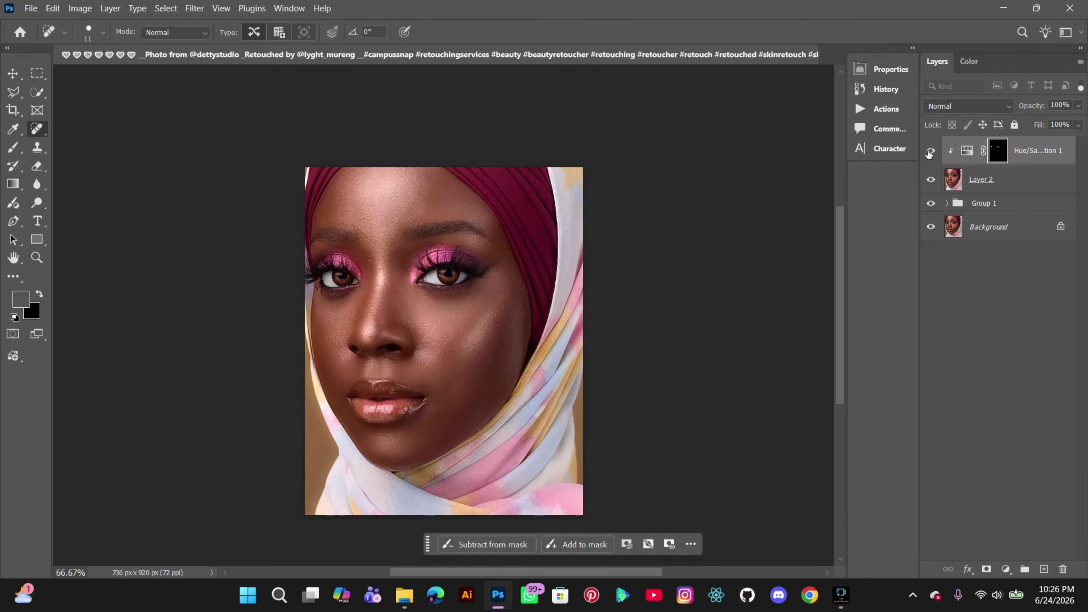
pyautogui.click(930, 180)
pyautogui.click(931, 180)
# Add a Curves adjustment clipped to Layer 2 and brighten the midtones with a point at input 131, output 178
pyautogui.click(1005, 569)
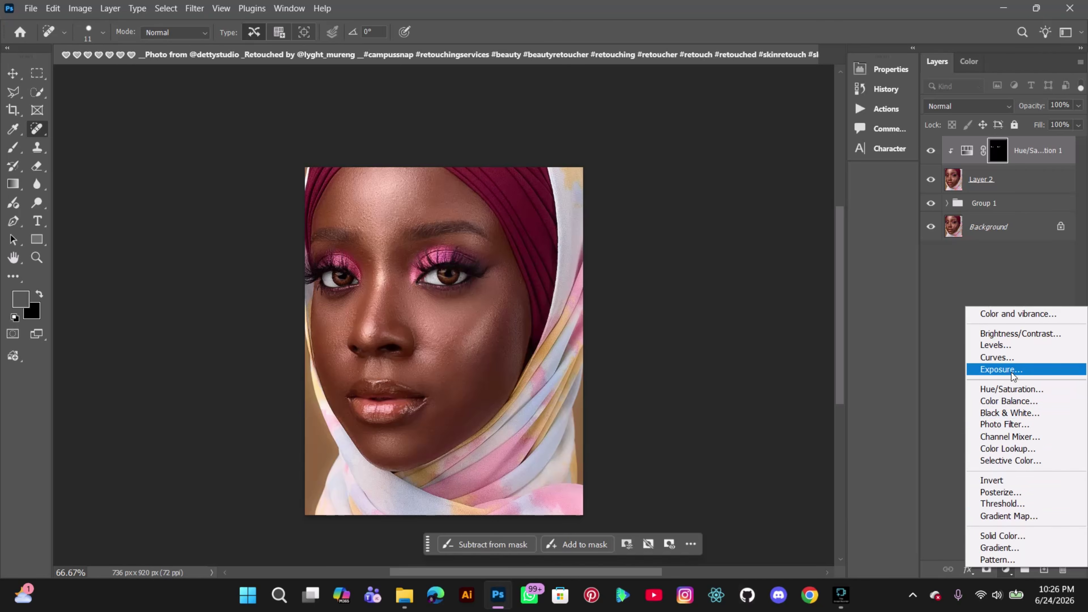
pyautogui.click(996, 357)
pyautogui.rightClick(1025, 150)
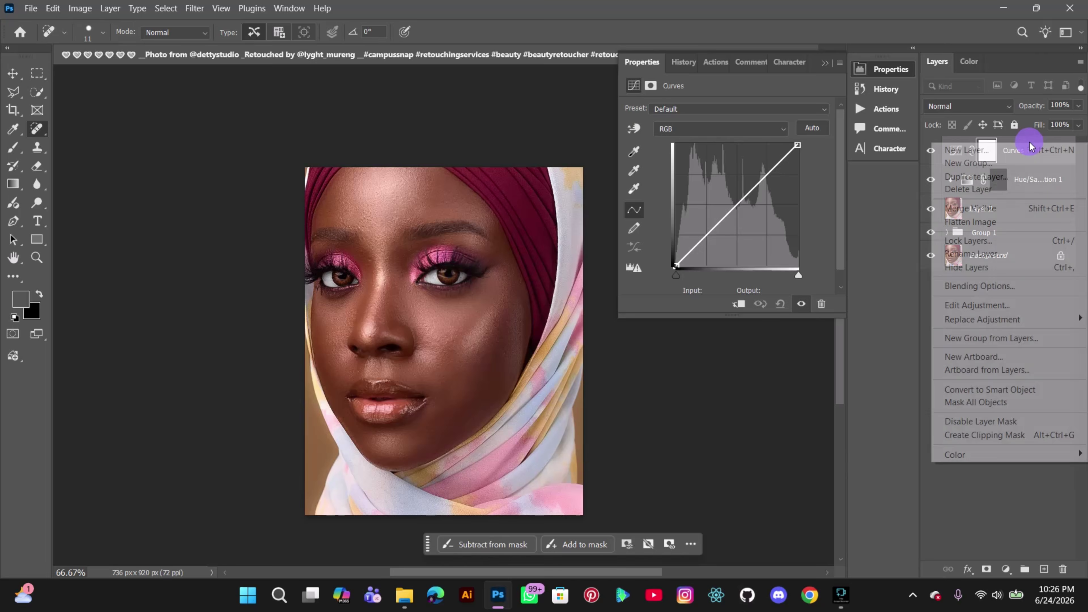
pyautogui.click(1003, 435)
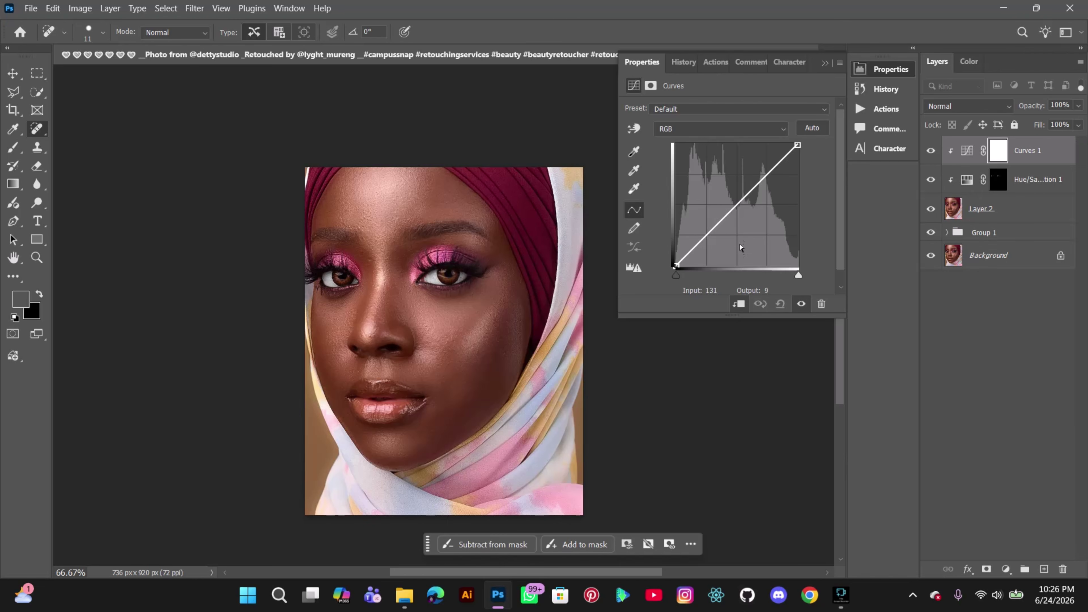
pyautogui.click(736, 204)
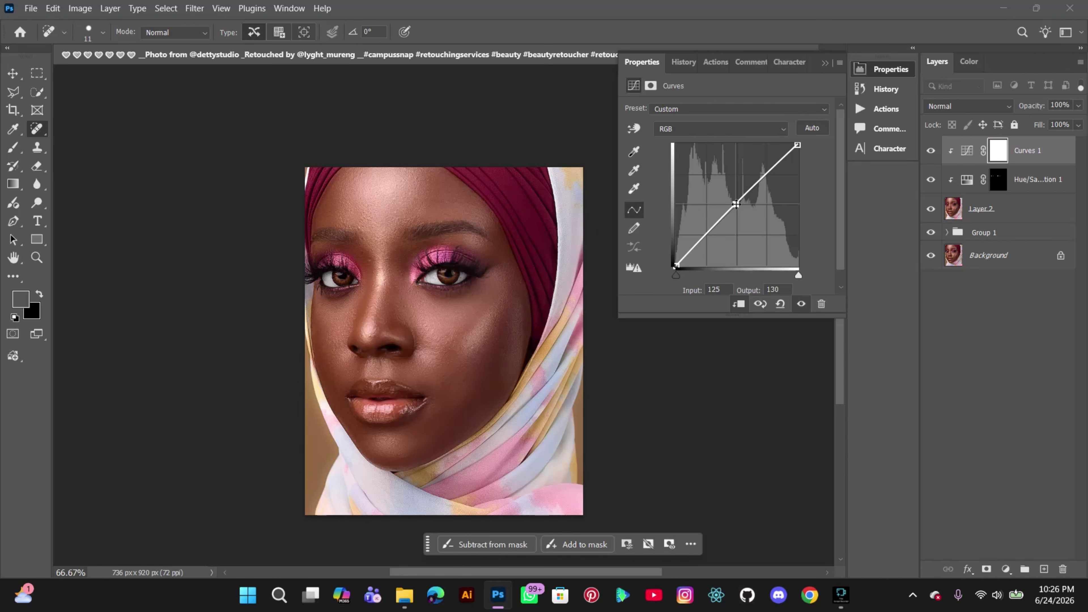
pyautogui.moveTo(735, 204); pyautogui.dragTo(739, 180)
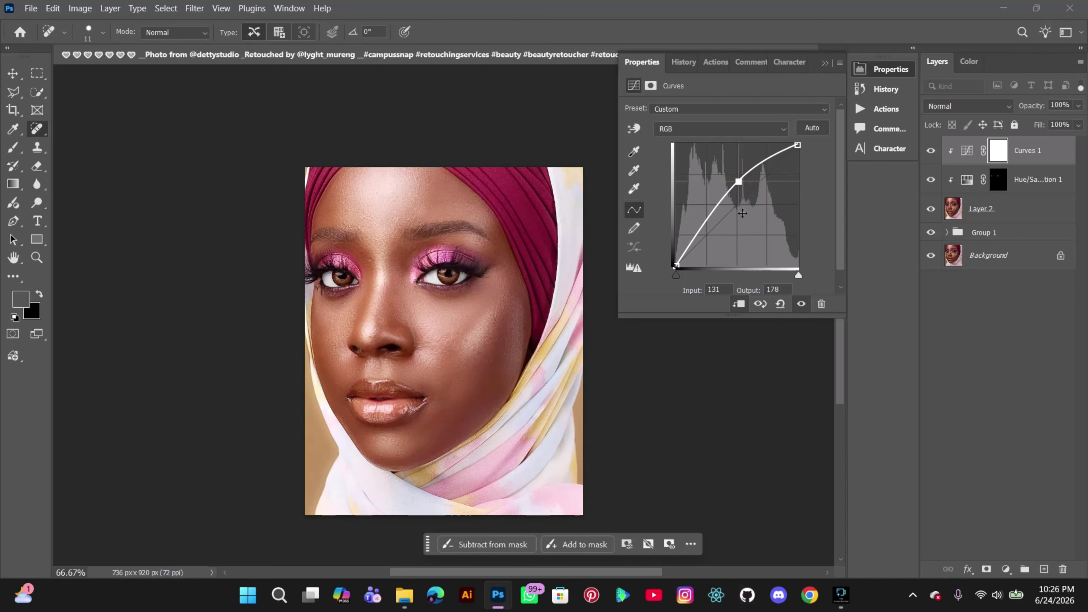
pyautogui.scroll(-1, 740, 285)
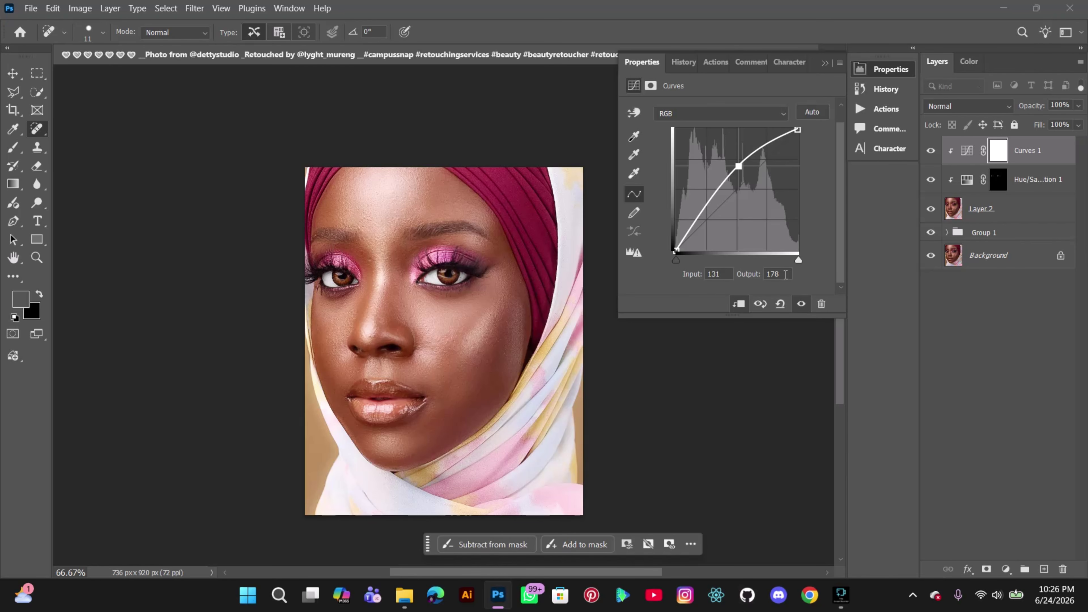
pyautogui.moveTo(785, 274); pyautogui.dragTo(748, 275)
pyautogui.press('+')
# Add a second clipped Curves adjustment and darken the midtones with a point at input 129, output 82
pyautogui.click(1008, 572)
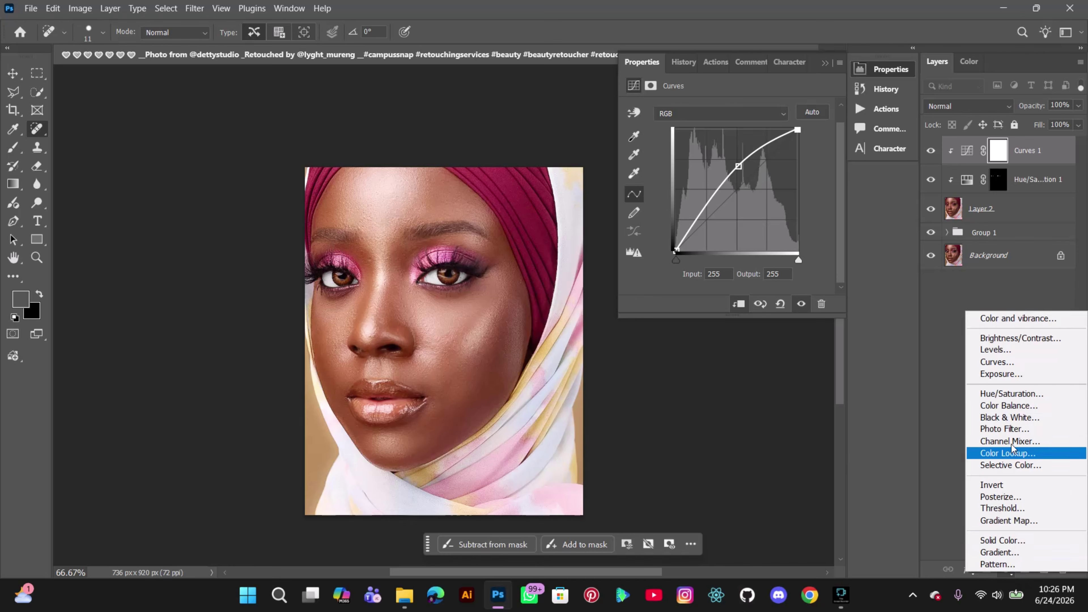
pyautogui.click(1016, 365)
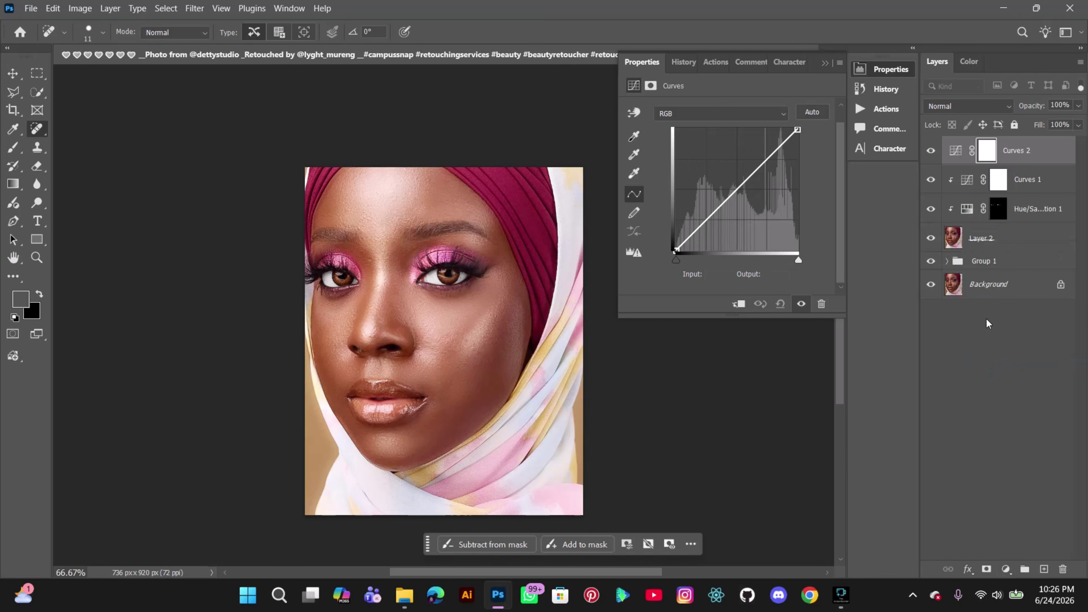
pyautogui.rightClick(1015, 152)
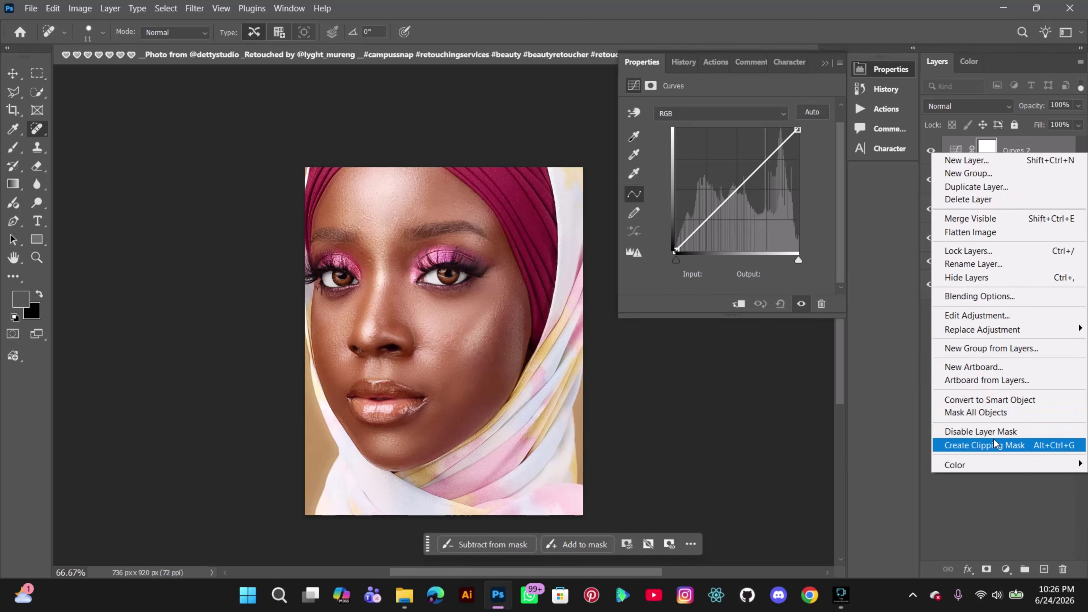
pyautogui.click(985, 445)
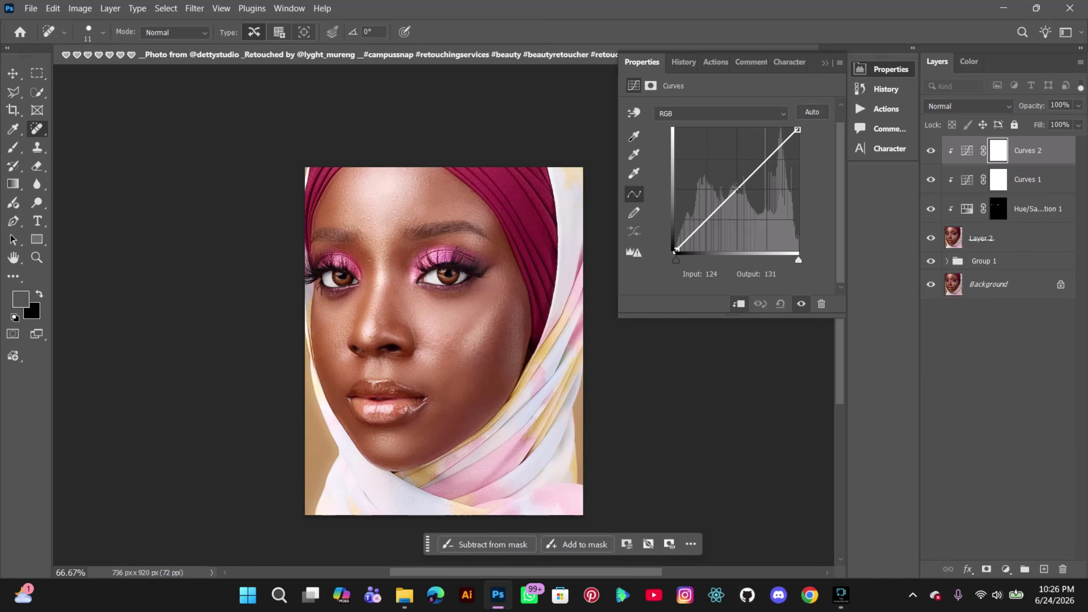
pyautogui.moveTo(736, 187); pyautogui.dragTo(738, 212)
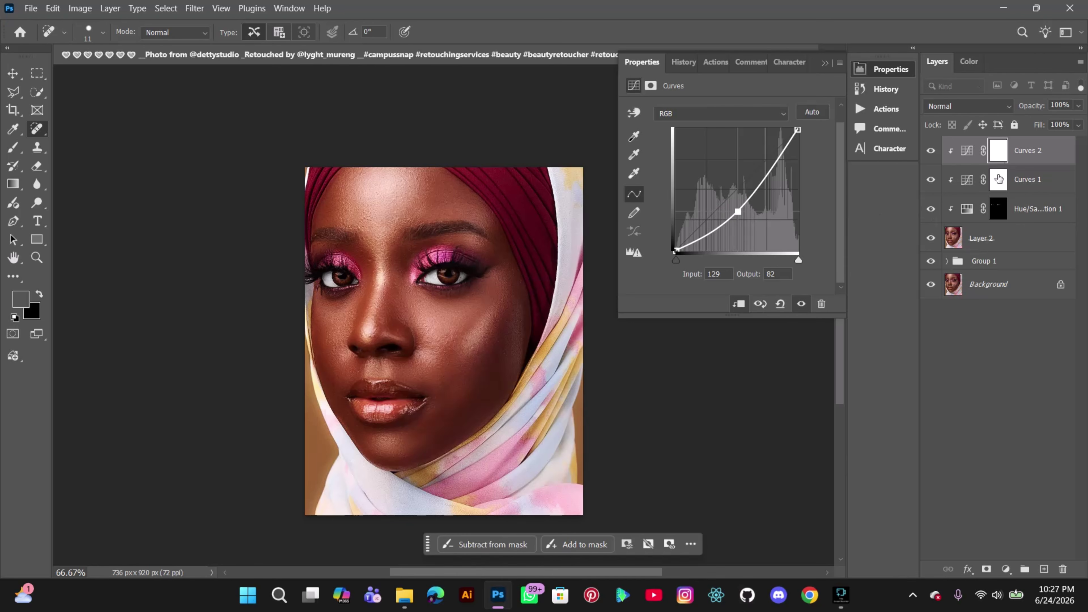
# Rename the darkening Curves layer to dark and the brightening Curves layer to light
pyautogui.click(1027, 153)
pyautogui.doubleClick(1027, 151)
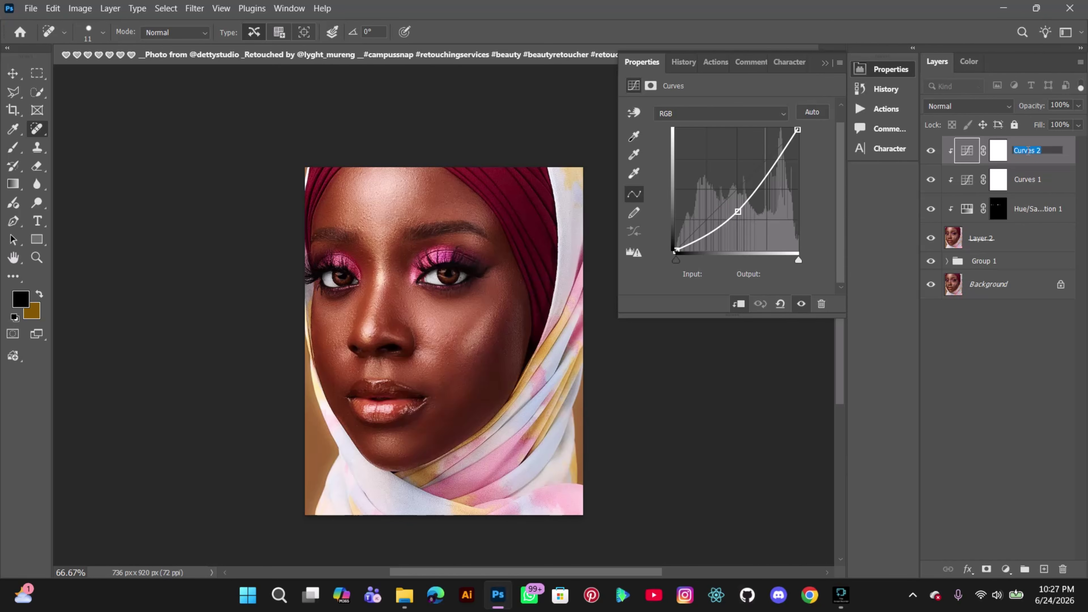
pyautogui.write('dark')
pyautogui.press('Return')
pyautogui.doubleClick(1032, 178)
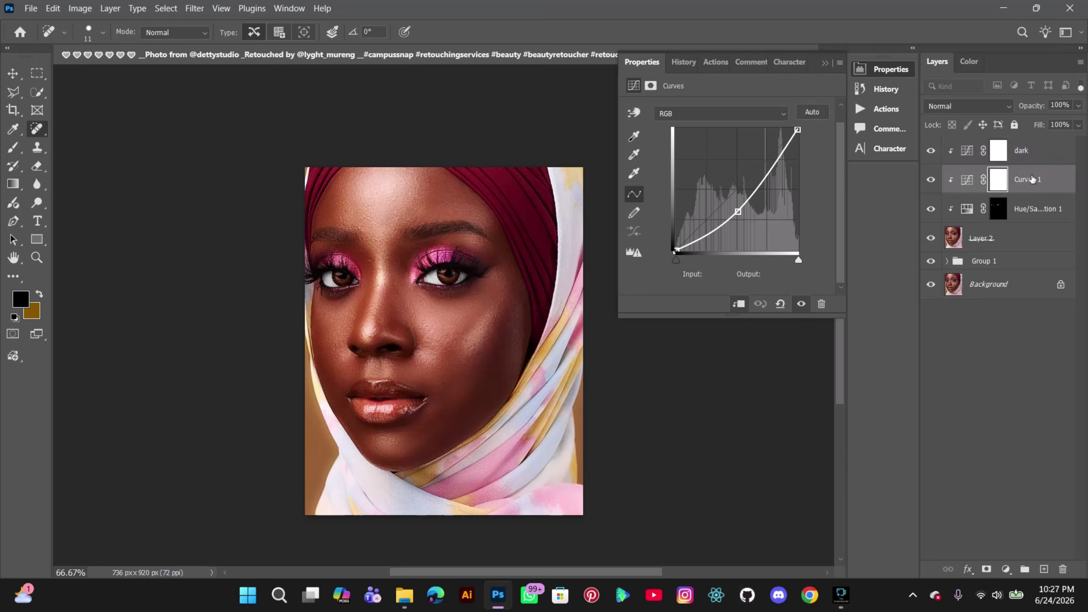
pyautogui.write('light')
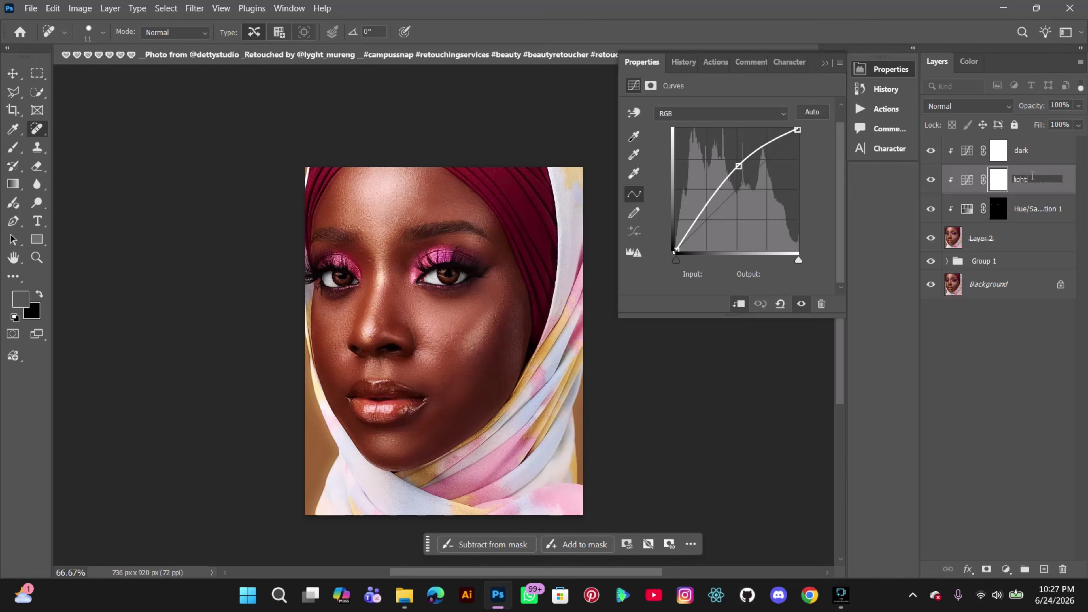
pyautogui.press('Return')
pyautogui.click(1028, 155)
pyautogui.click(1027, 179)
pyautogui.click(70, 9)
pyautogui.click(67, 6)
pyautogui.click(1078, 125)
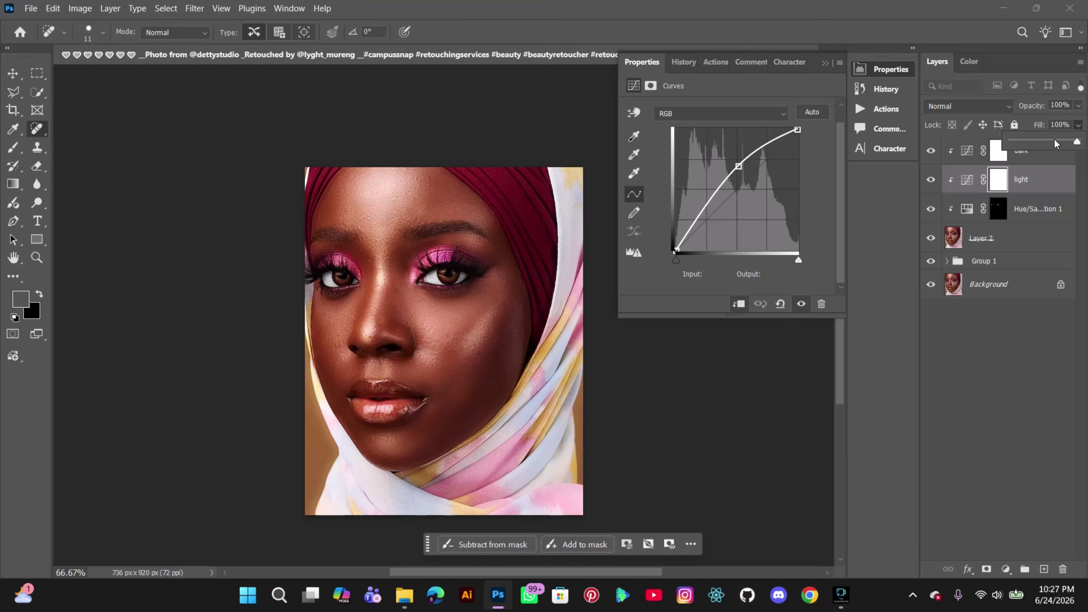
pyautogui.click(80, 8)
pyautogui.click(102, 218)
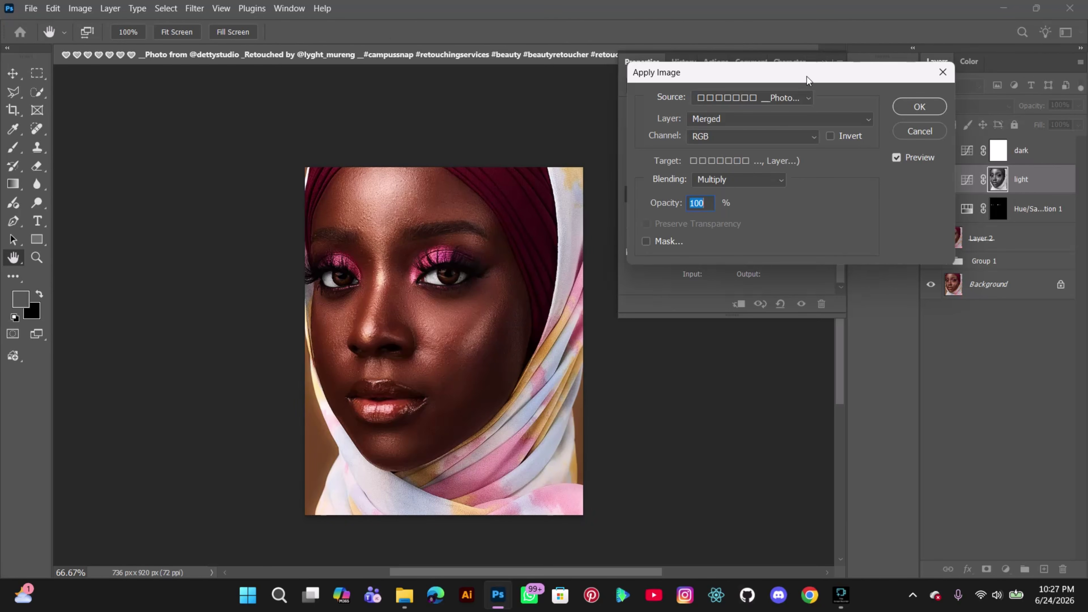
pyautogui.moveTo(807, 79); pyautogui.dragTo(768, 82)
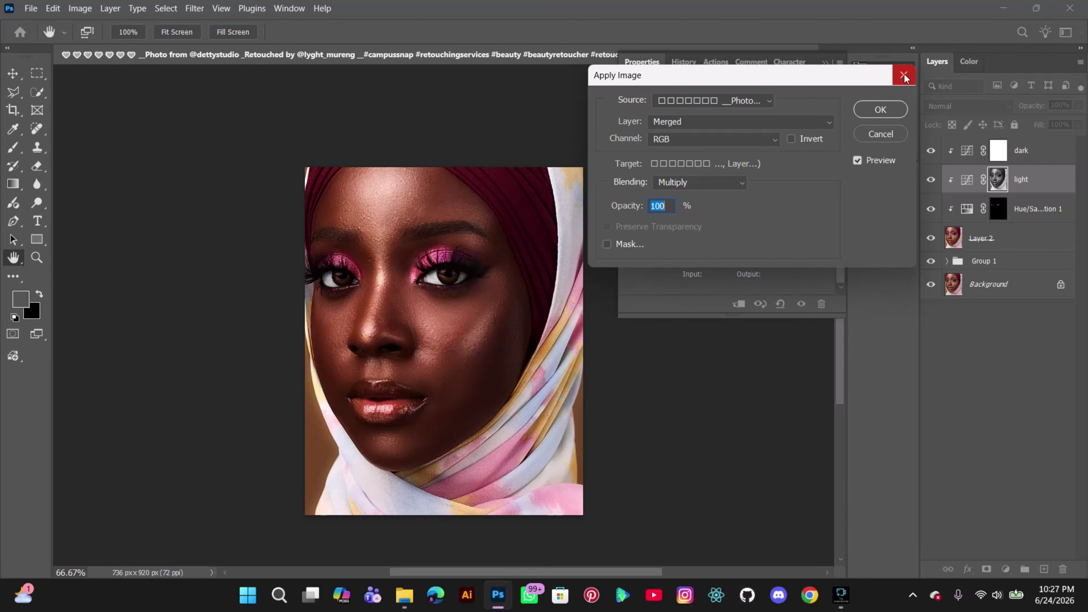
pyautogui.click(882, 133)
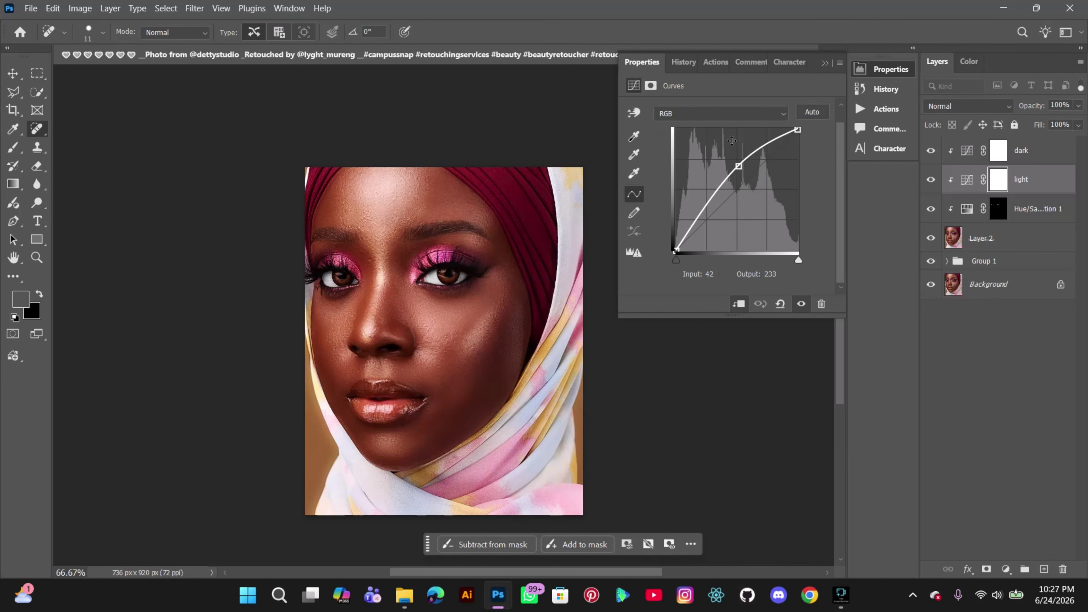
# Try out opacity changes on the light and dark Curves layers and set the dark layer's opacity to 75%
pyautogui.click(1079, 106)
pyautogui.moveTo(1061, 122)
pyautogui.mouseDown()
pyautogui.moveTo(1085, 124)
pyautogui.moveTo(1049, 124)
pyautogui.moveTo(1076, 123)
pyautogui.mouseUp()
pyautogui.click(1054, 150)
pyautogui.click(1079, 106)
pyautogui.click(1069, 123)
pyautogui.click(1048, 184)
pyautogui.click(1078, 106)
pyautogui.click(1054, 151)
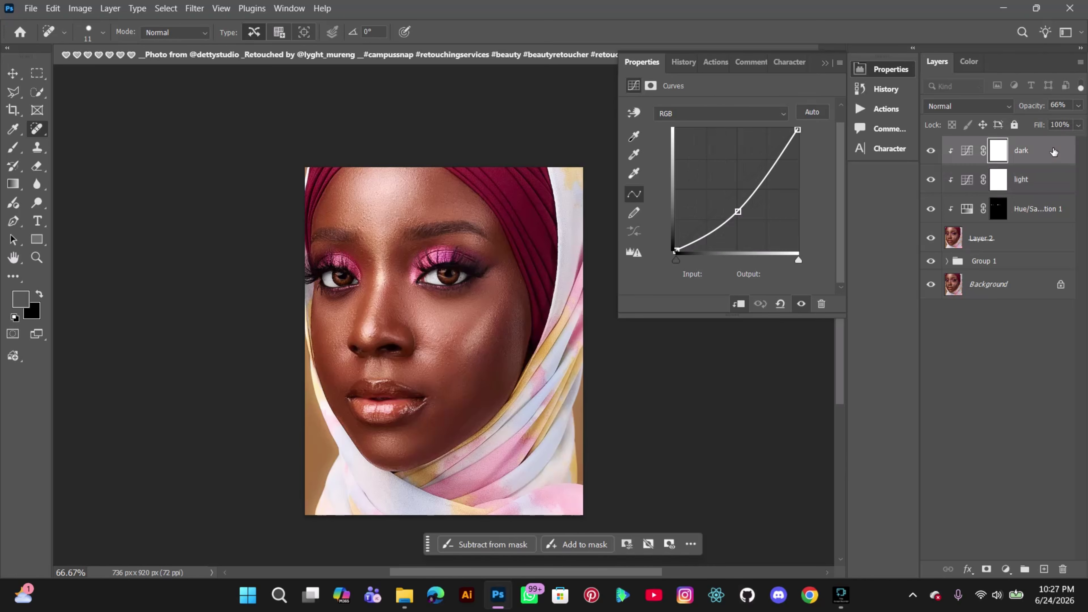
pyautogui.click(1079, 107)
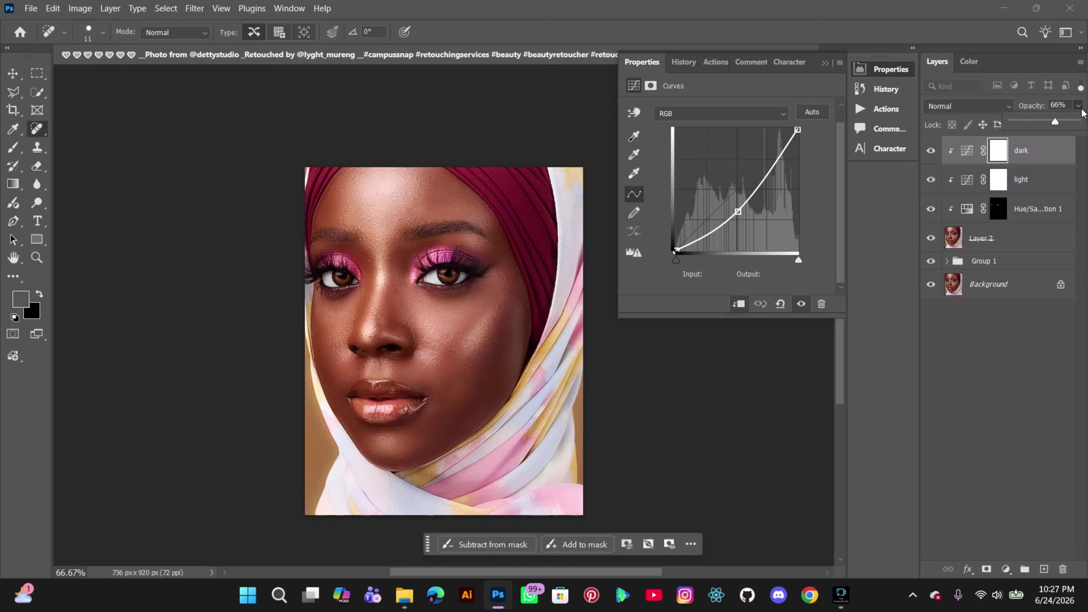
pyautogui.click(1062, 122)
# Compare the portrait with and without the dark and light Curves layers, and collapse the adjustment settings
pyautogui.click(931, 151)
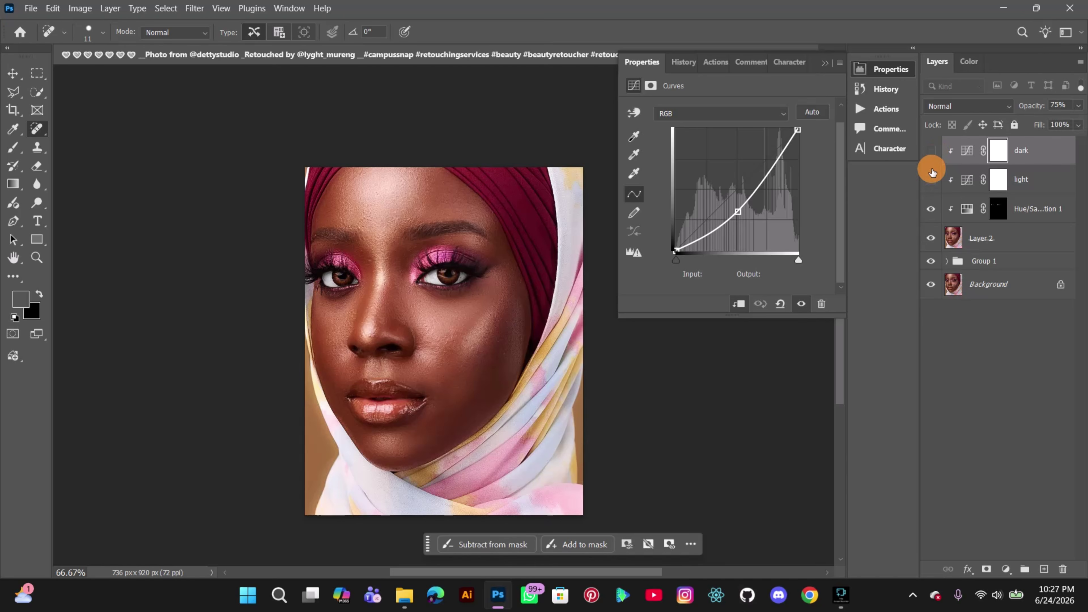
pyautogui.click(931, 179)
pyautogui.click(931, 180)
pyautogui.click(930, 151)
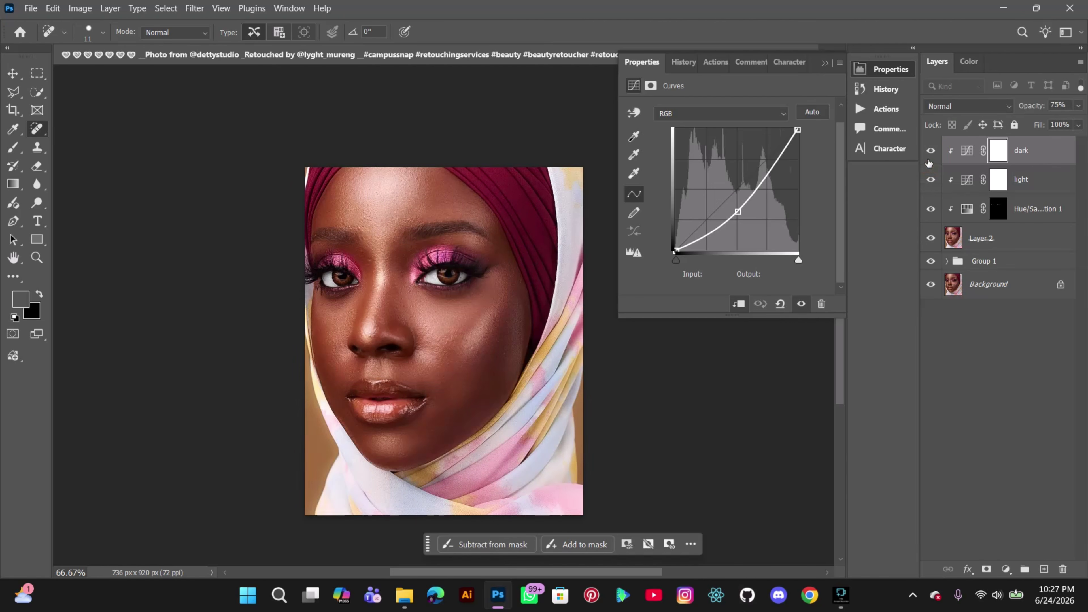
pyautogui.click(822, 63)
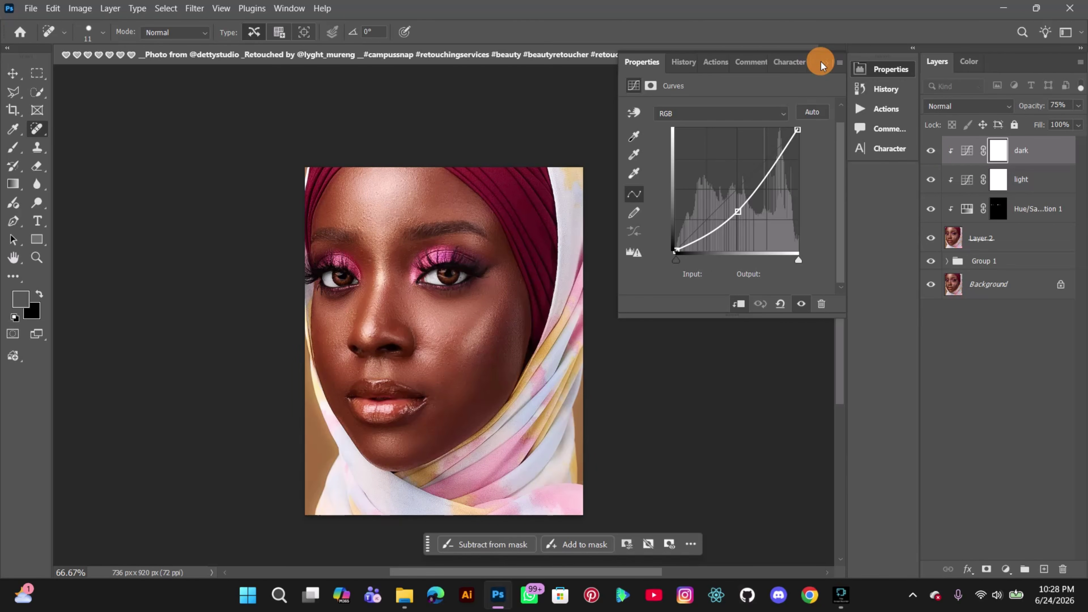
# Switch to the Move tool and review the portrait at 50% and 66.67%, toggling the light and Hue/Saturation layers
pyautogui.click(13, 74)
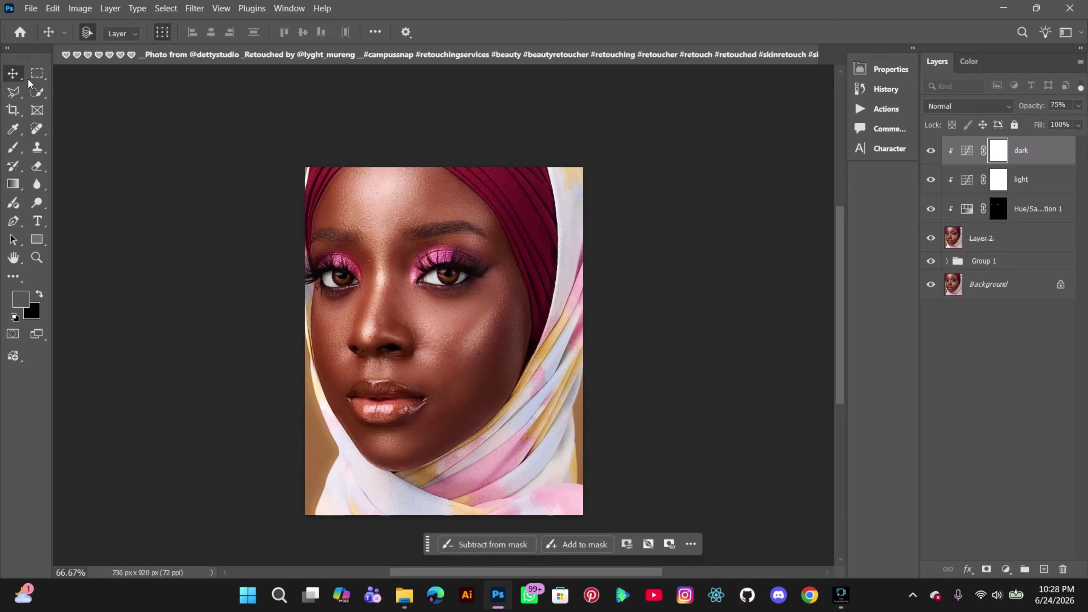
pyautogui.hotkey('ctrl', '-')
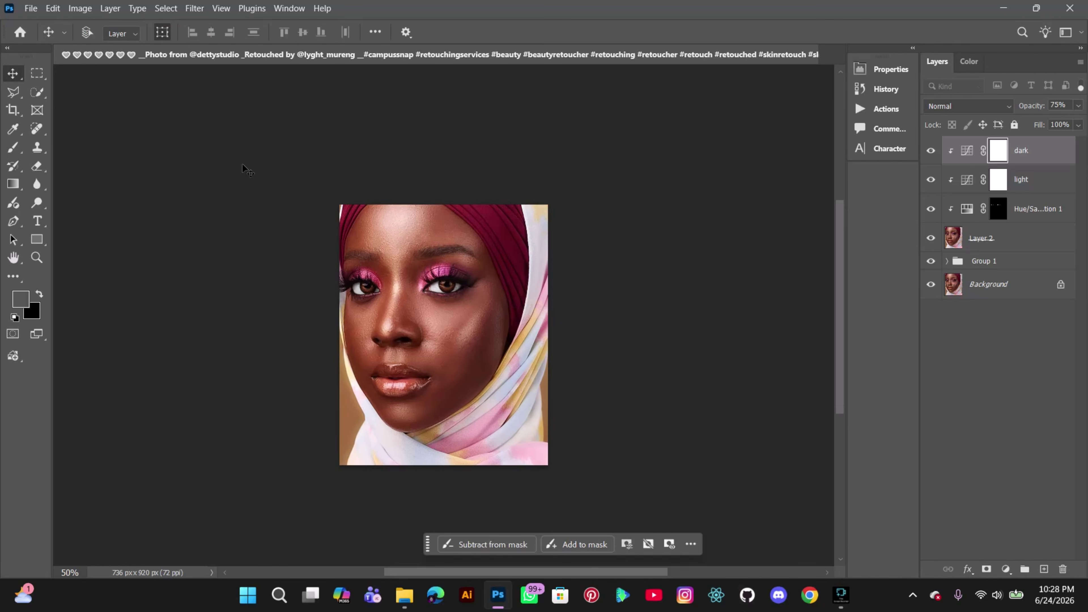
pyautogui.hotkey('ctrl', '-')
pyautogui.hotkey('ctrl', '+')
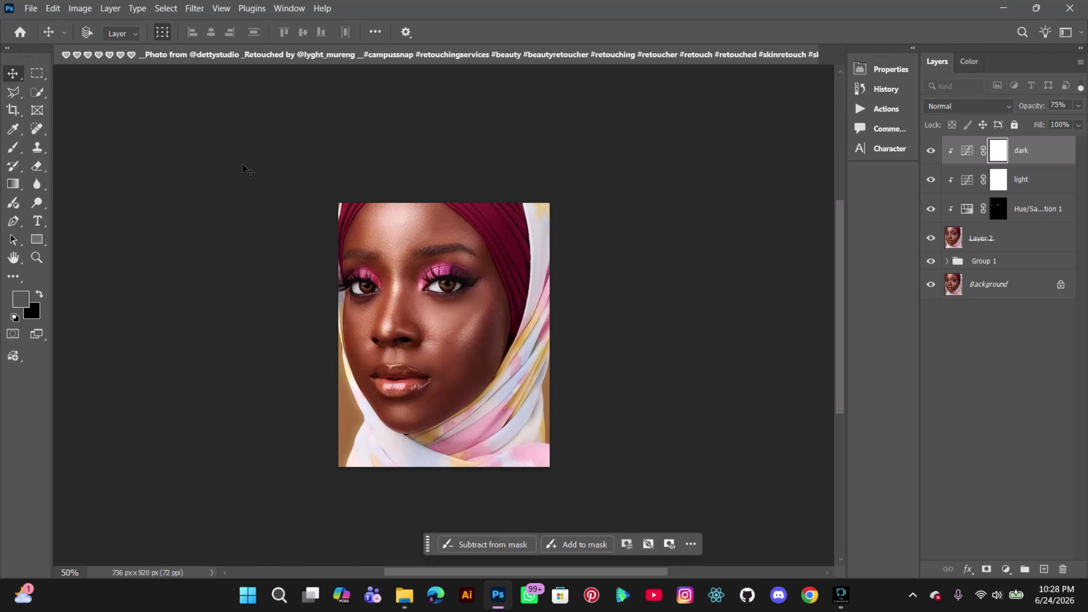
pyautogui.hotkey('ctrl', '+')
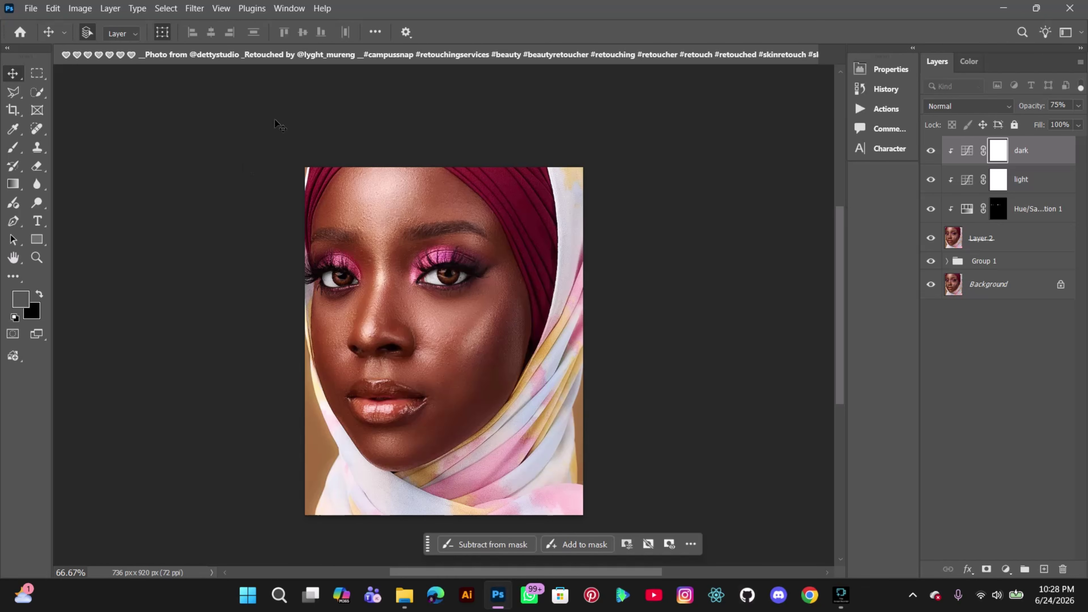
pyautogui.scroll(-1, 385, 263)
pyautogui.click(939, 172)
pyautogui.moveTo(930, 178)
pyautogui.mouseDown()
pyautogui.moveTo(934, 150)
pyautogui.moveTo(931, 180)
pyautogui.mouseUp()
pyautogui.click(556, 219)
pyautogui.scroll(-3, 557, 218)
pyautogui.scroll(-1, 557, 218)
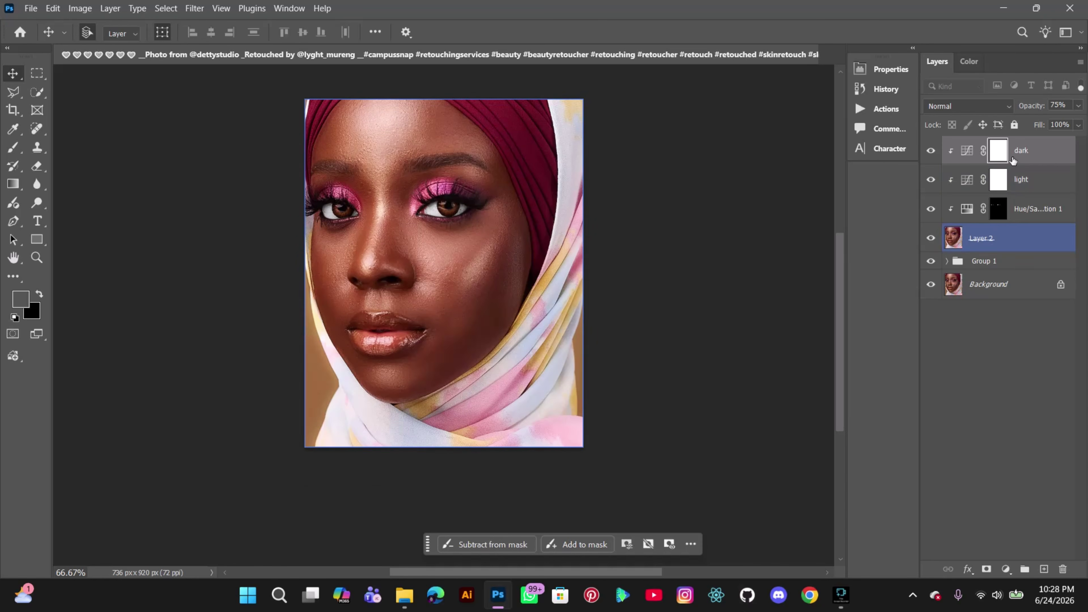
pyautogui.click(1036, 209)
pyautogui.click(930, 209)
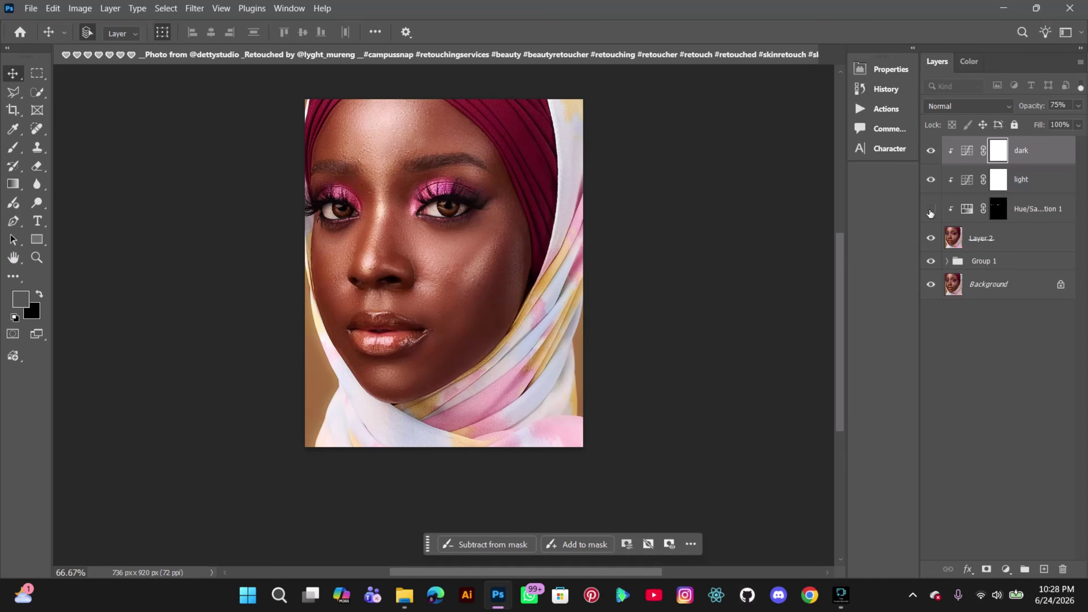
pyautogui.click(930, 209)
# Group Layer 2 with its three clipped adjustment layers, and hide both groups to view the original Background photo
pyautogui.click(1004, 242)
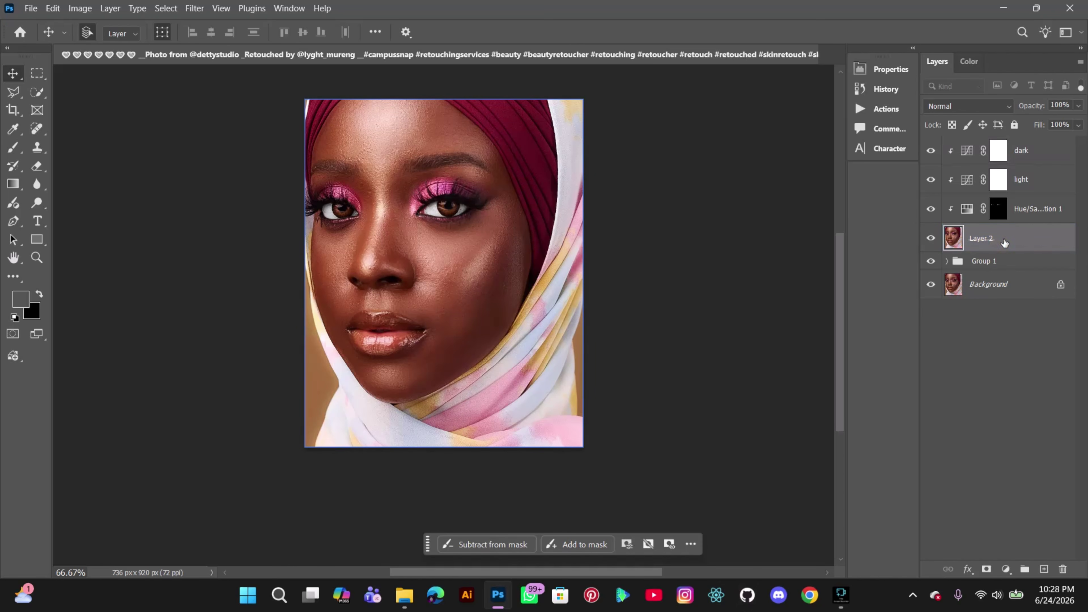
pyautogui.click(1025, 155)
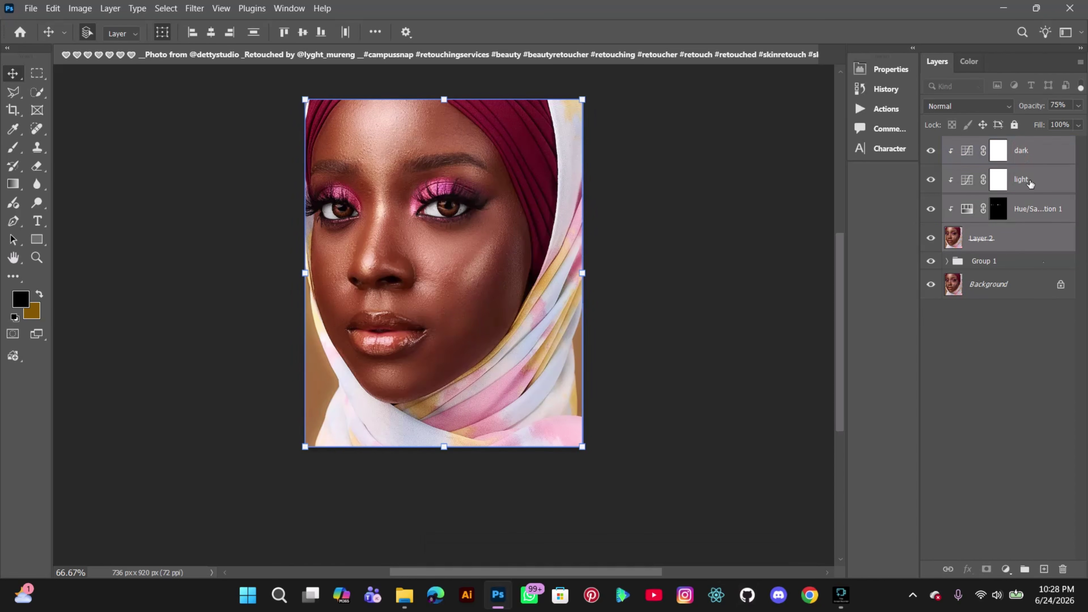
pyautogui.click(1025, 569)
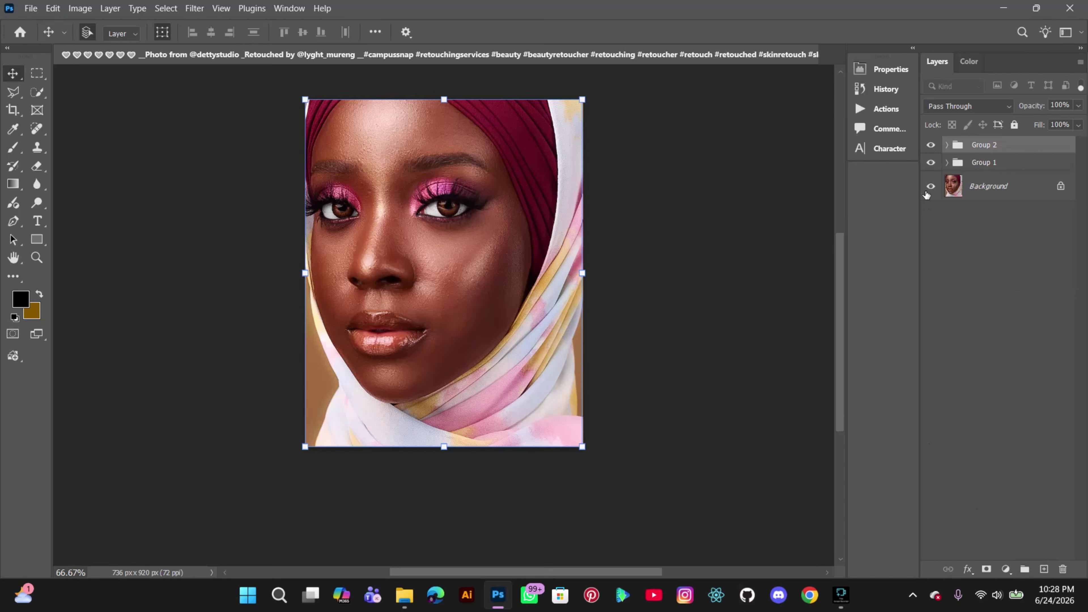
pyautogui.click(931, 162)
pyautogui.click(932, 145)
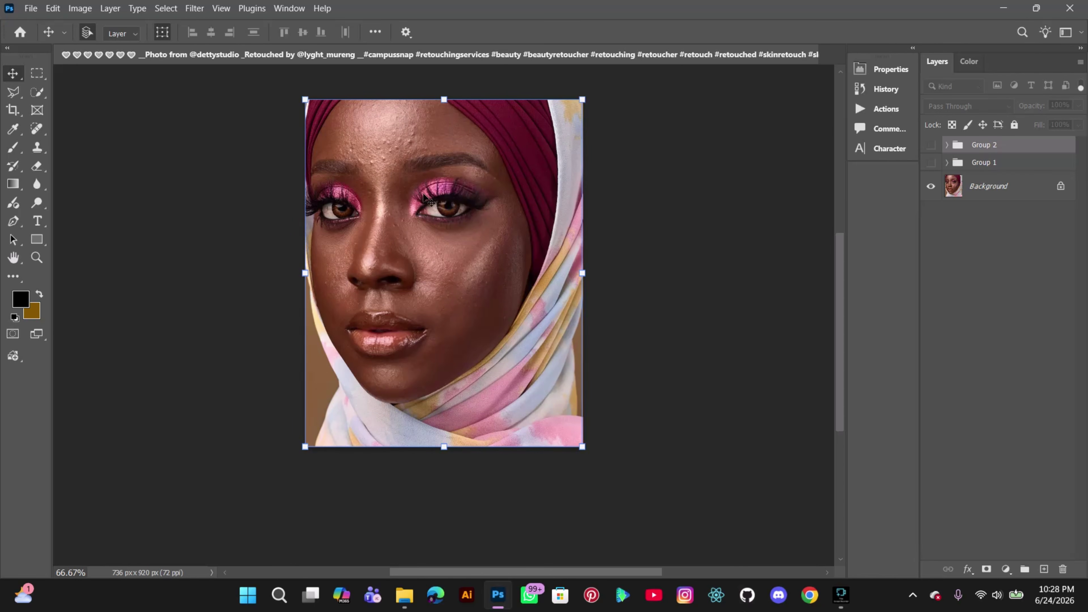
# Examine the original photo's face at 100% and turn Group 2's visibility back on to compare it with the retouch
pyautogui.hotkey('ctrl', '+')
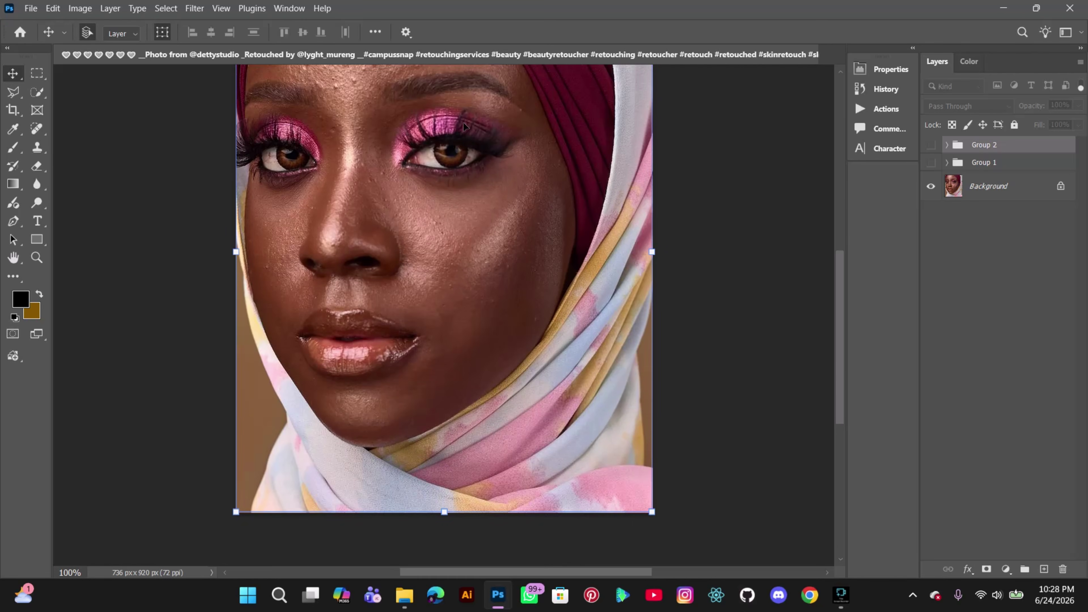
pyautogui.scroll(3, 464, 126)
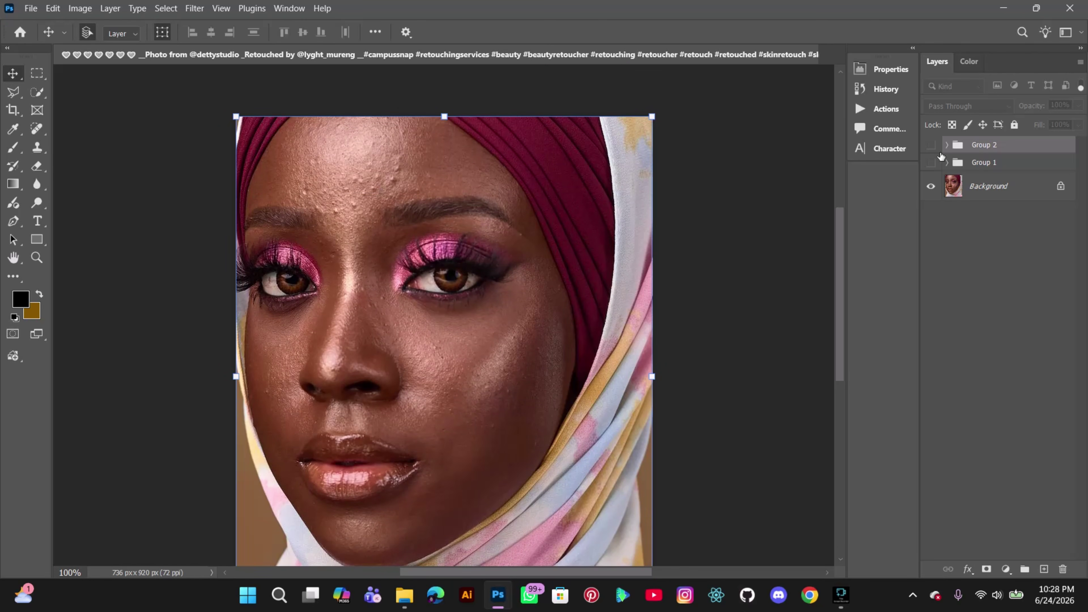
pyautogui.click(931, 145)
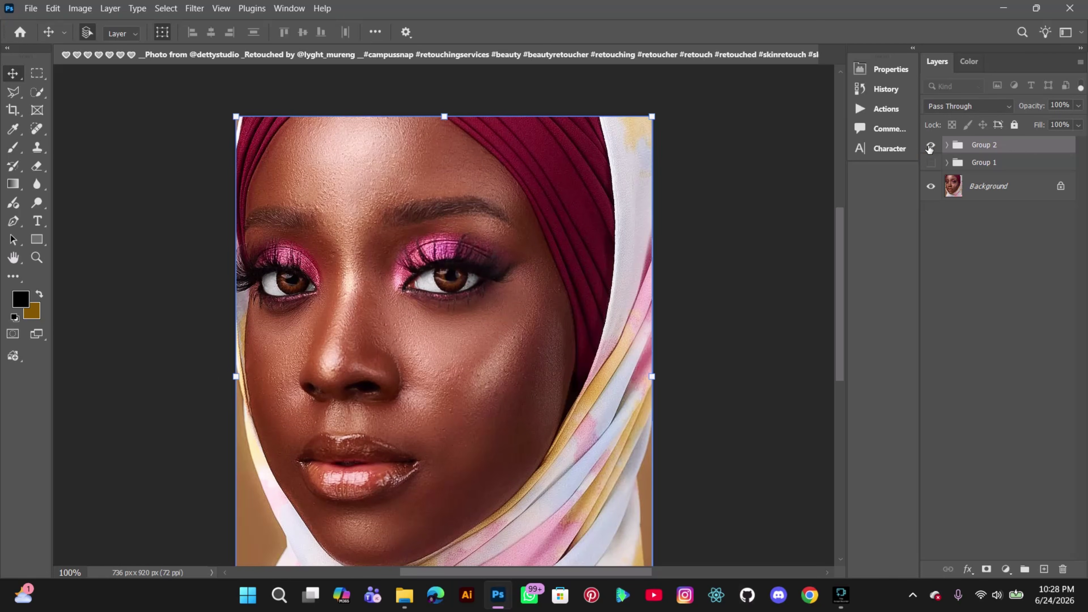
# Review the whole retouched portrait at 66.67%, centring it in the view and deselecting Group 2
pyautogui.hotkey('ctrl', '-')
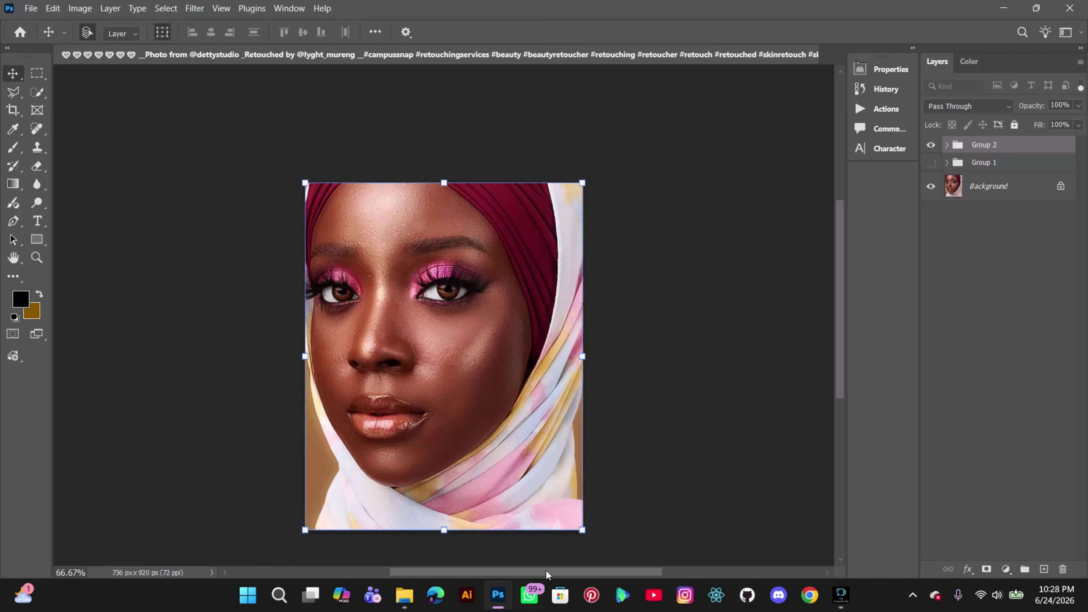
pyautogui.moveTo(549, 568)
pyautogui.mouseDown()
pyautogui.moveTo(581, 572)
pyautogui.moveTo(559, 573)
pyautogui.mouseUp()
pyautogui.scroll(-2, 789, 368)
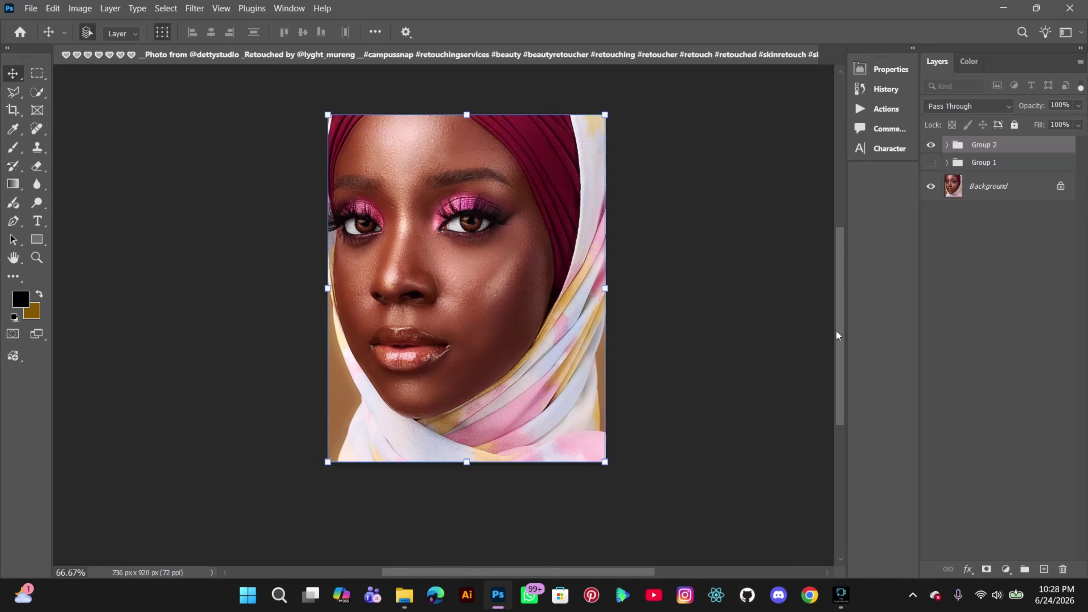
pyautogui.moveTo(837, 334); pyautogui.dragTo(838, 318)
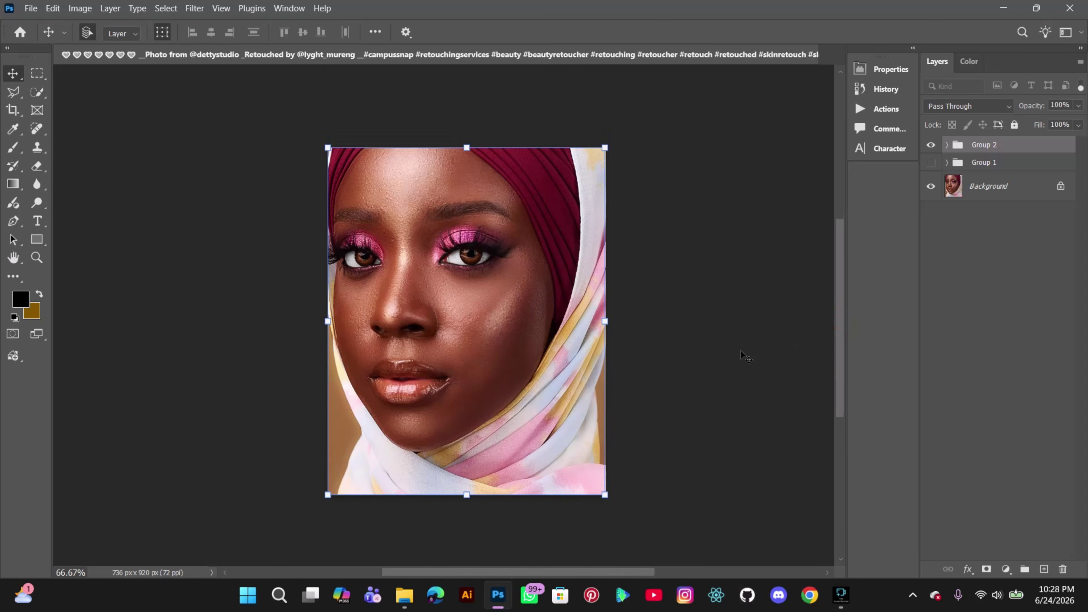
pyautogui.scroll(1, 740, 350)
pyautogui.scroll(1, 720, 323)
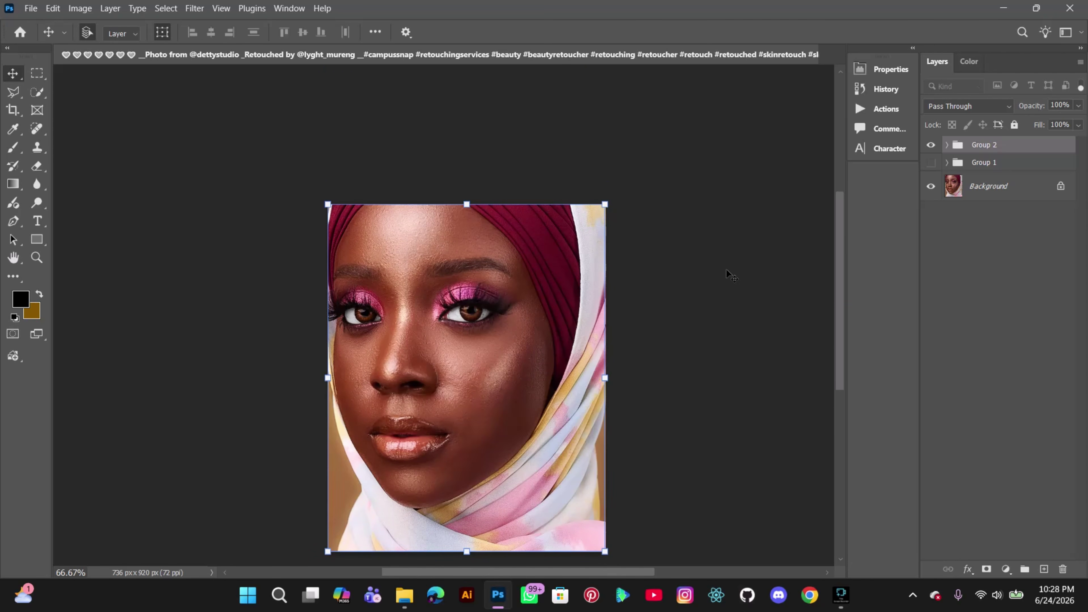
pyautogui.scroll(1, 716, 279)
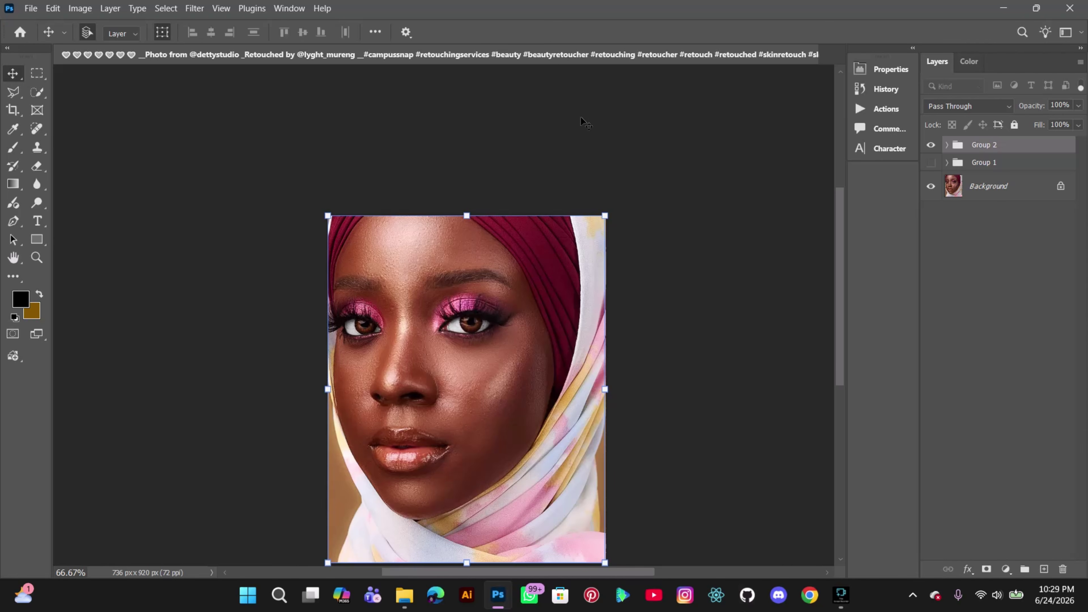
pyautogui.scroll(-2, 644, 164)
pyautogui.click(672, 222)
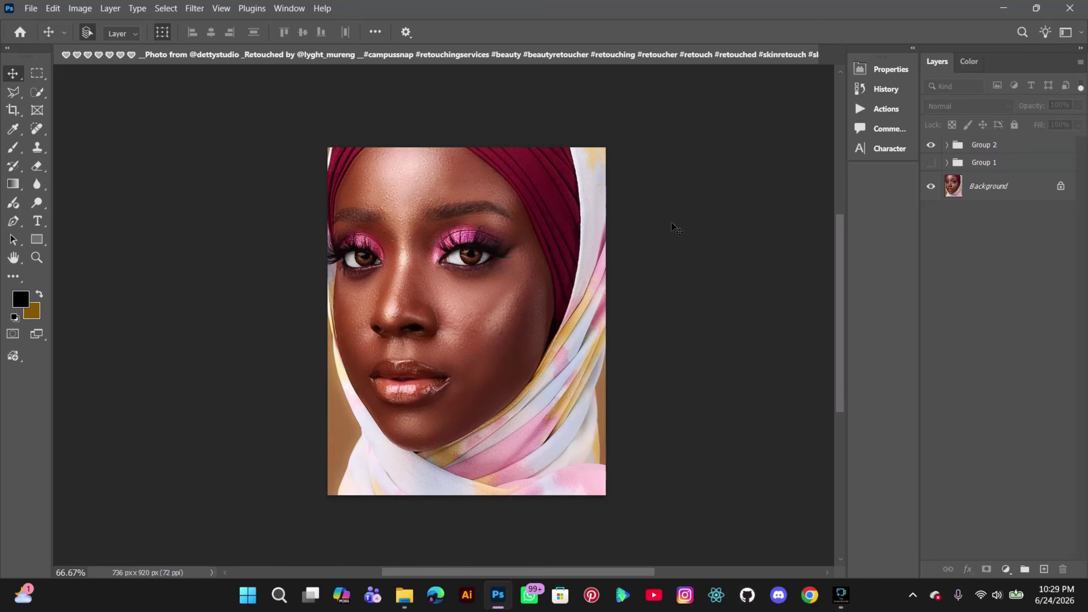
pyautogui.scroll(-1, 660, 244)
pyautogui.scroll(3, 650, 262)
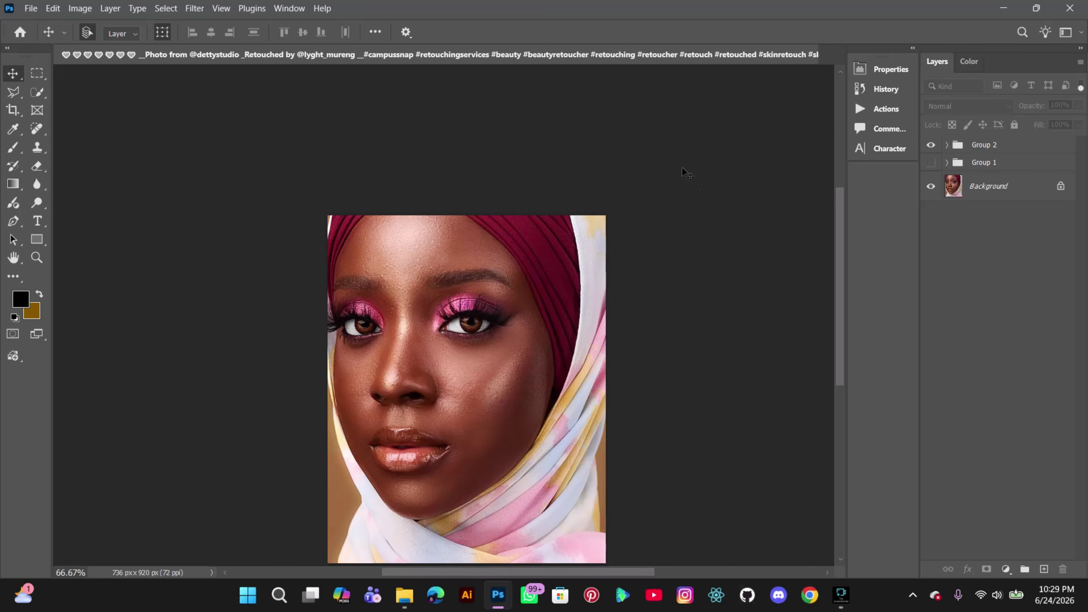
pyautogui.scroll(-2, 636, 145)
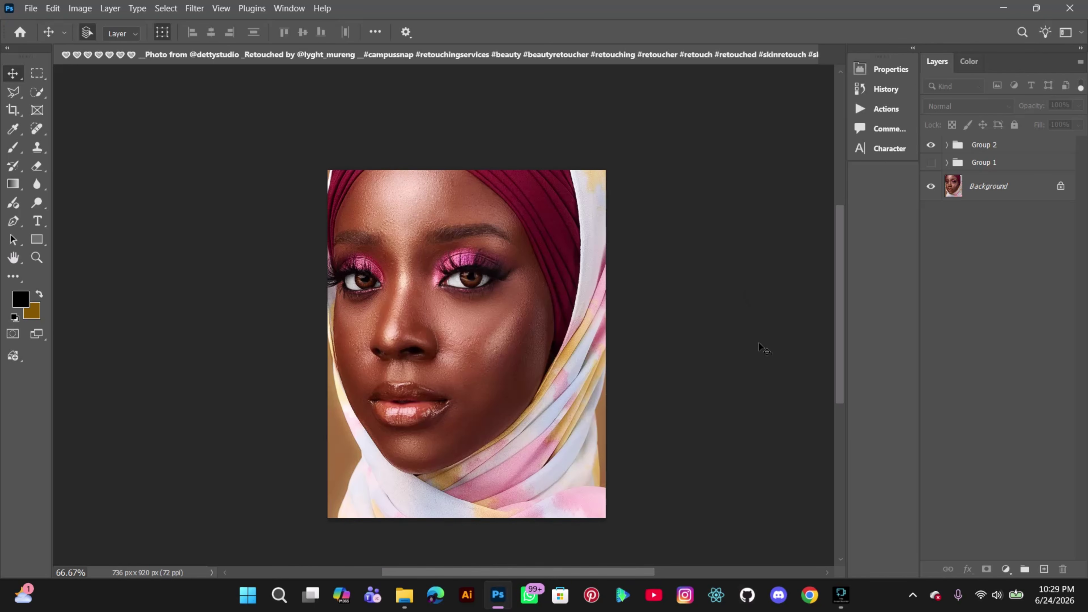